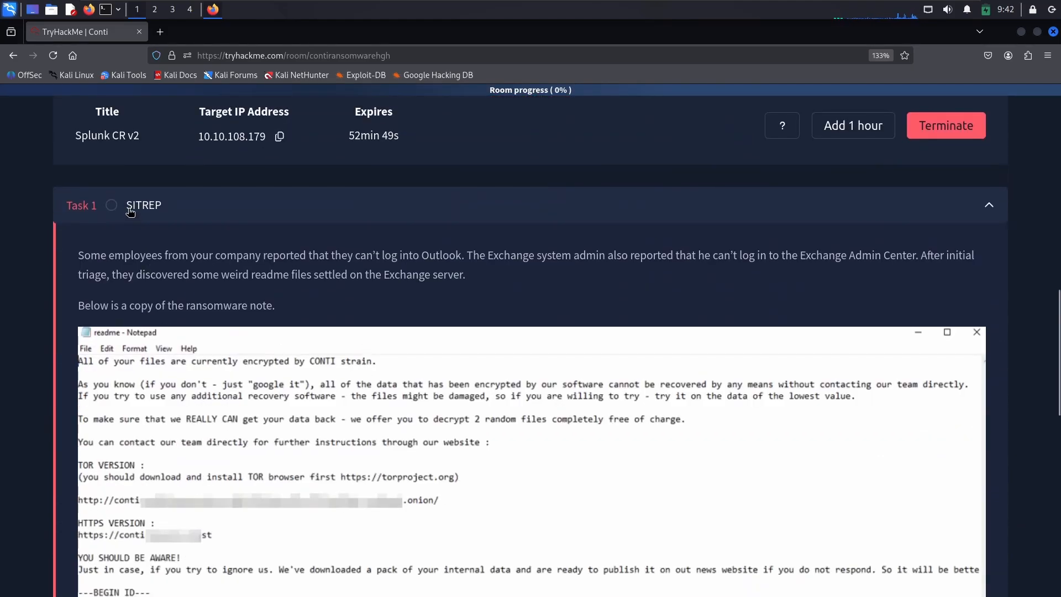
# Step: Read the Task 1 SITREP description of the incident affecting Outlook and the Exchange server
pyautogui.moveTo(130, 208); pyautogui.dragTo(166, 209)
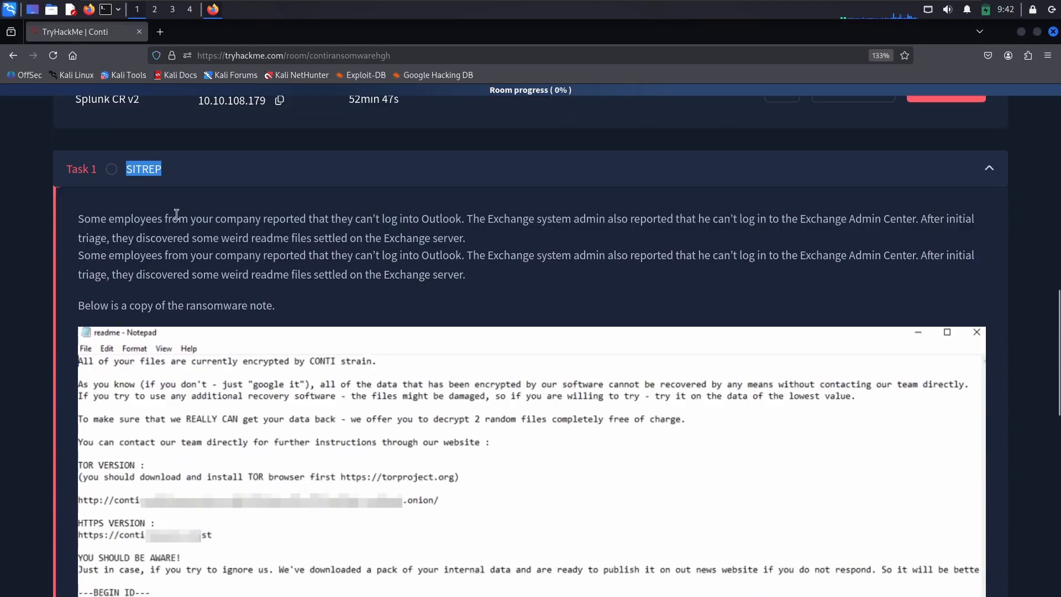
pyautogui.click(206, 348)
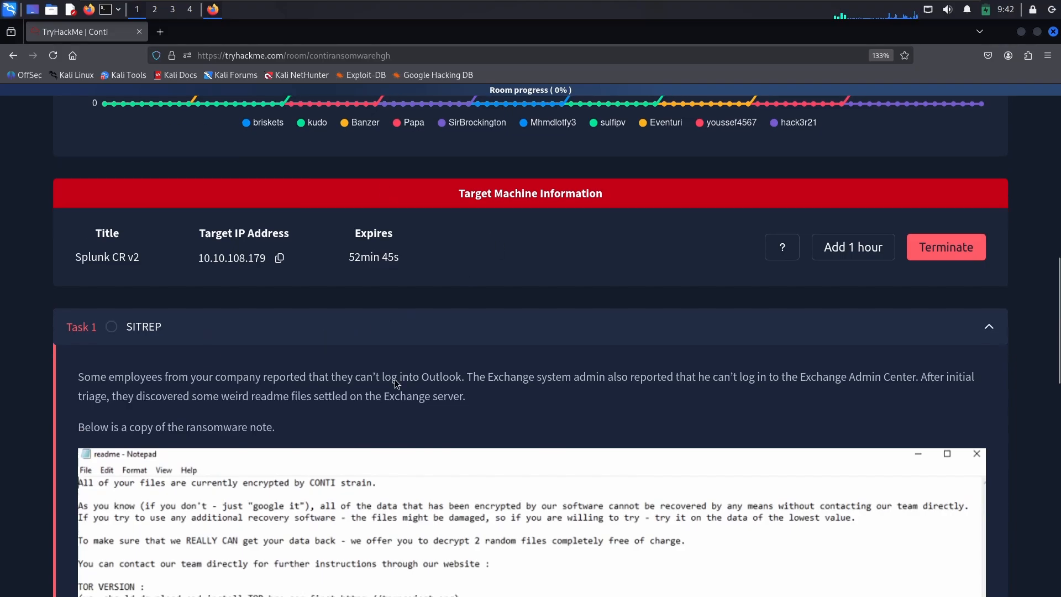
pyautogui.scroll(-3, 226, 288)
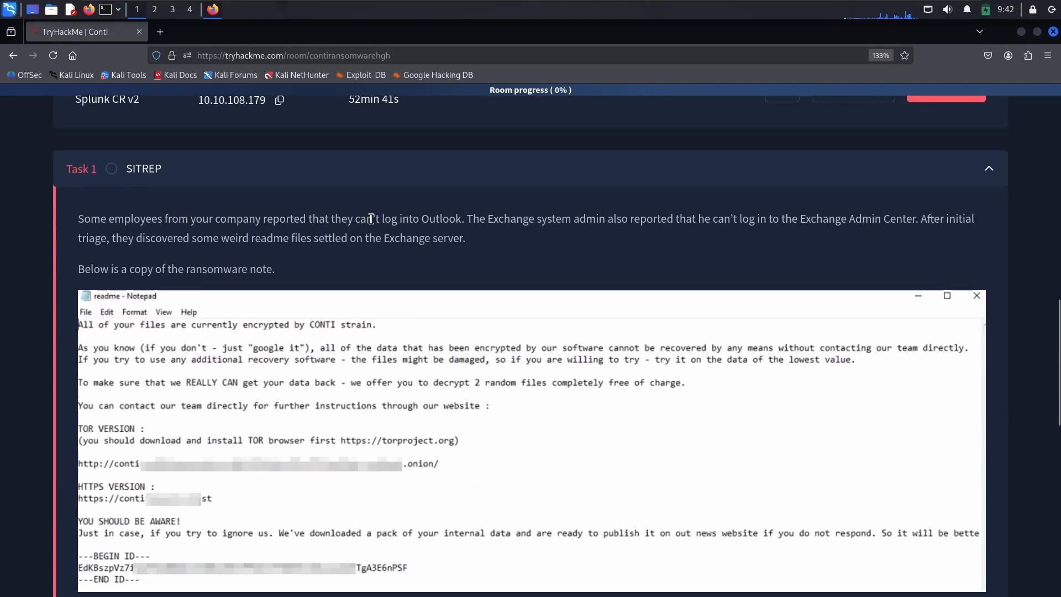
pyautogui.doubleClick(437, 219)
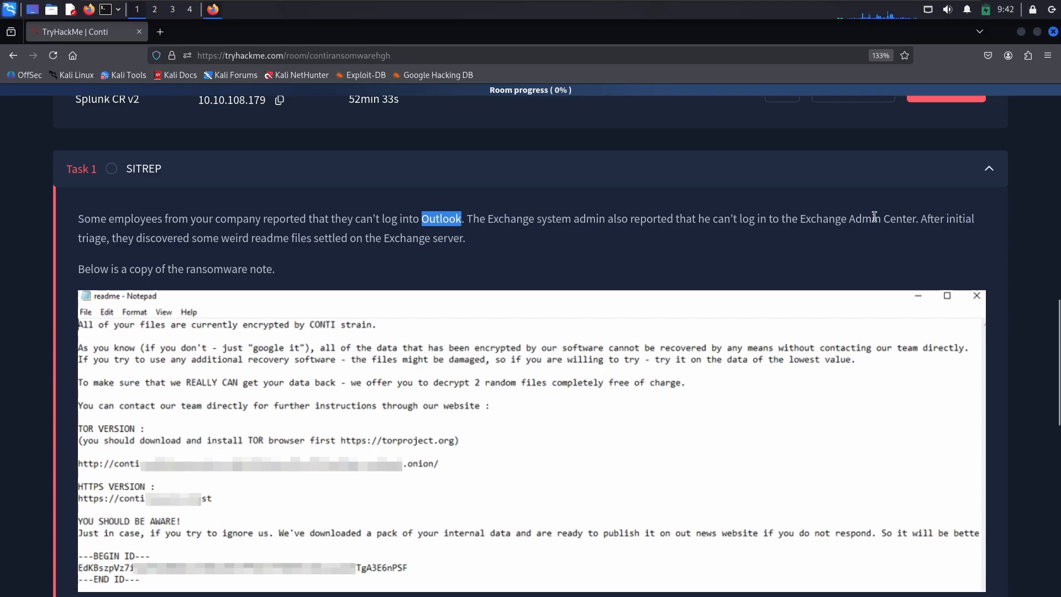
pyautogui.doubleClick(874, 218)
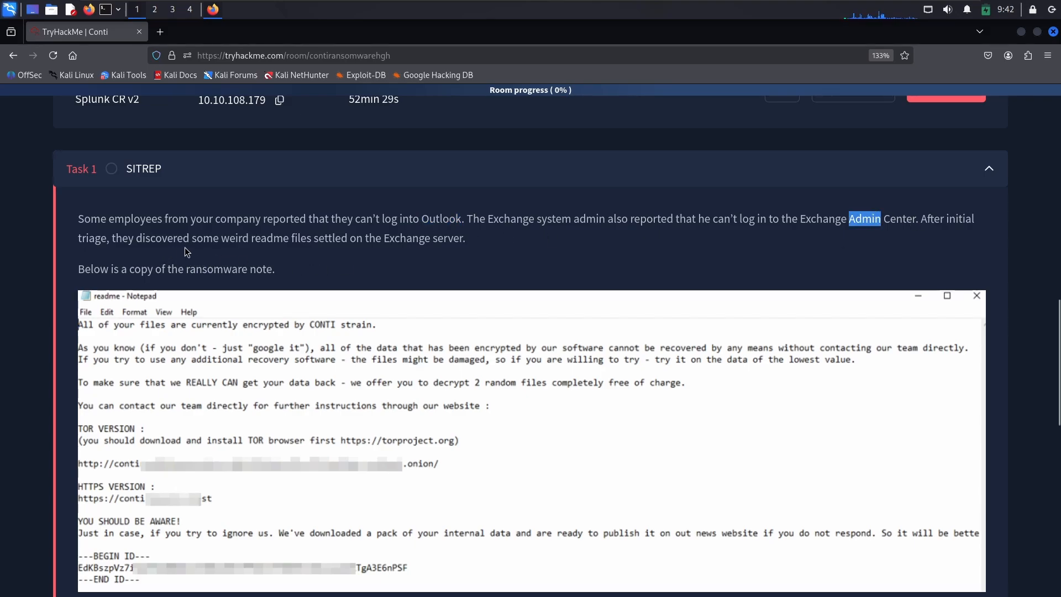
pyautogui.doubleClick(270, 238)
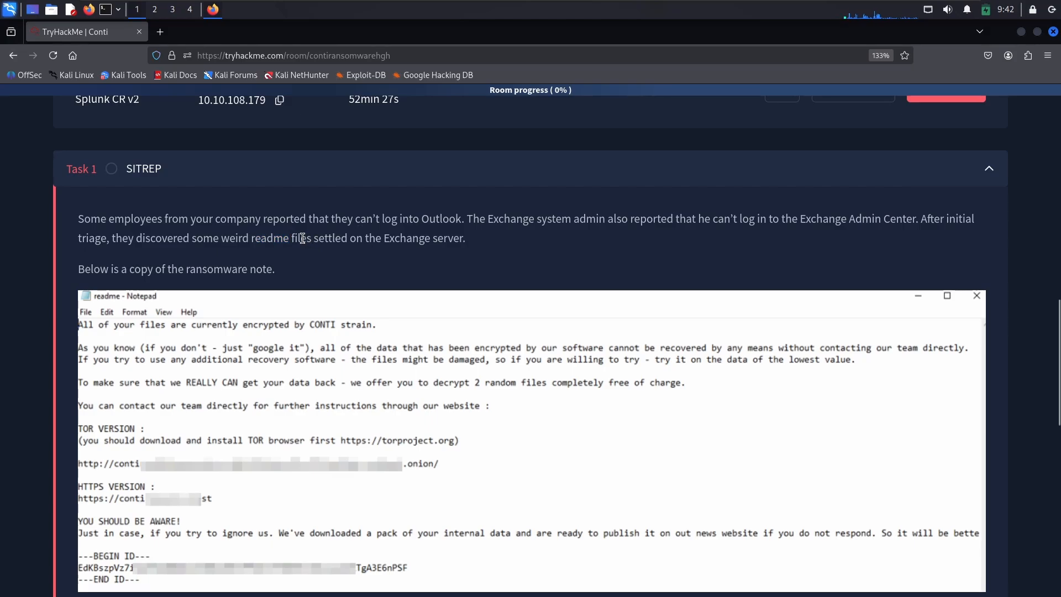
pyautogui.doubleClick(330, 238)
pyautogui.doubleClick(420, 238)
pyautogui.doubleClick(447, 238)
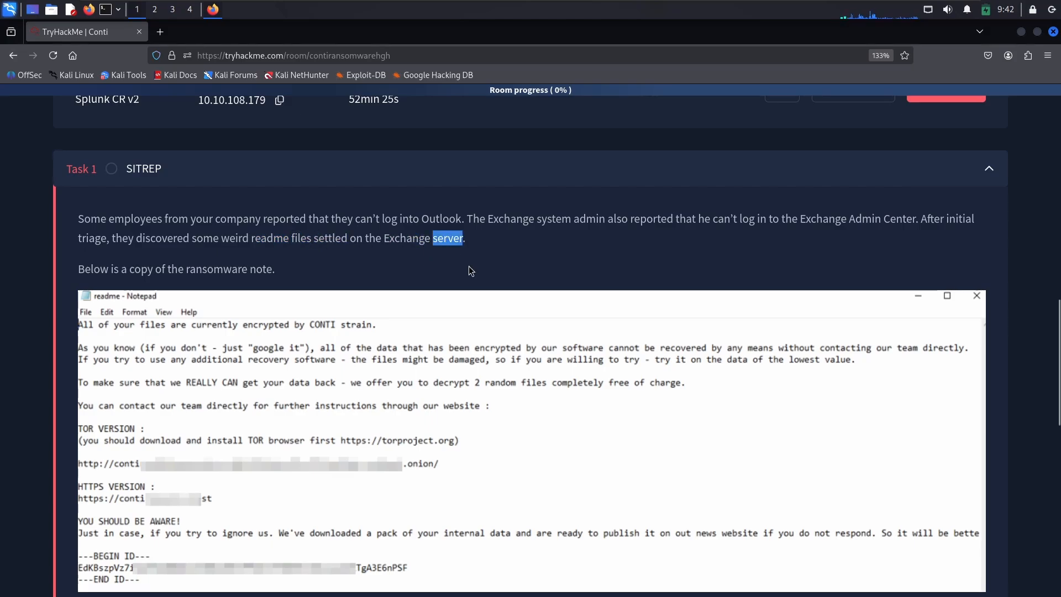
# Step: Examine the Conti ransom note, the URL warning and the Splunk access details in Task 1
pyautogui.scroll(-1, 189, 309)
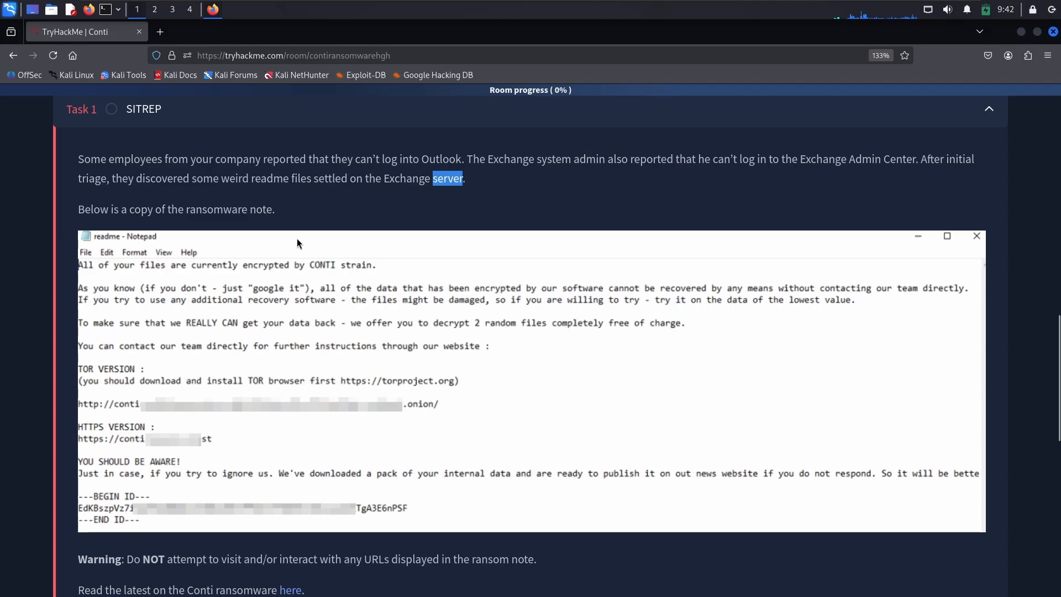
pyautogui.scroll(-3, 180, 397)
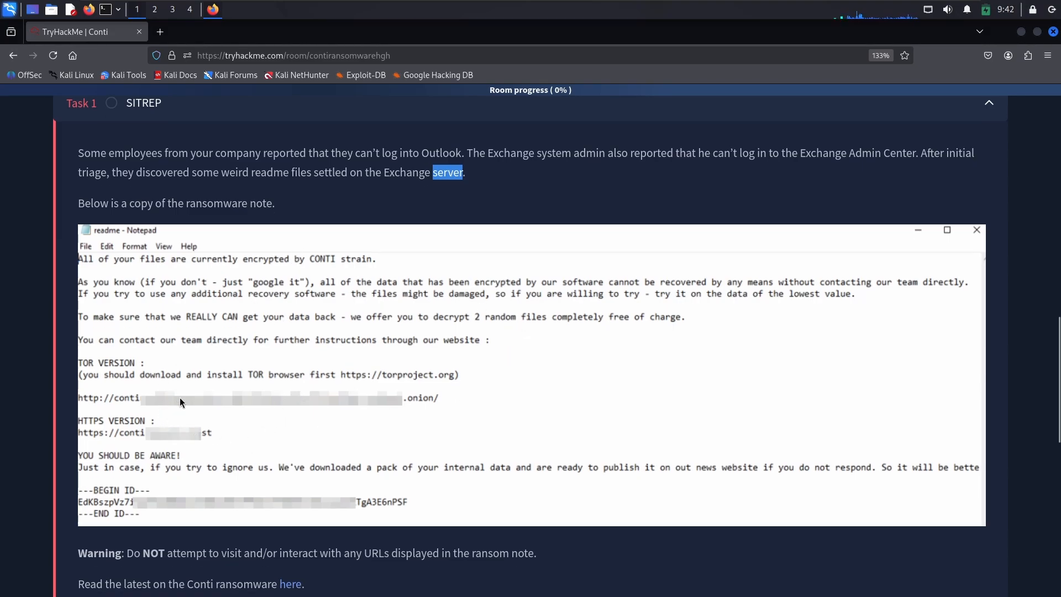
pyautogui.scroll(1, 135, 178)
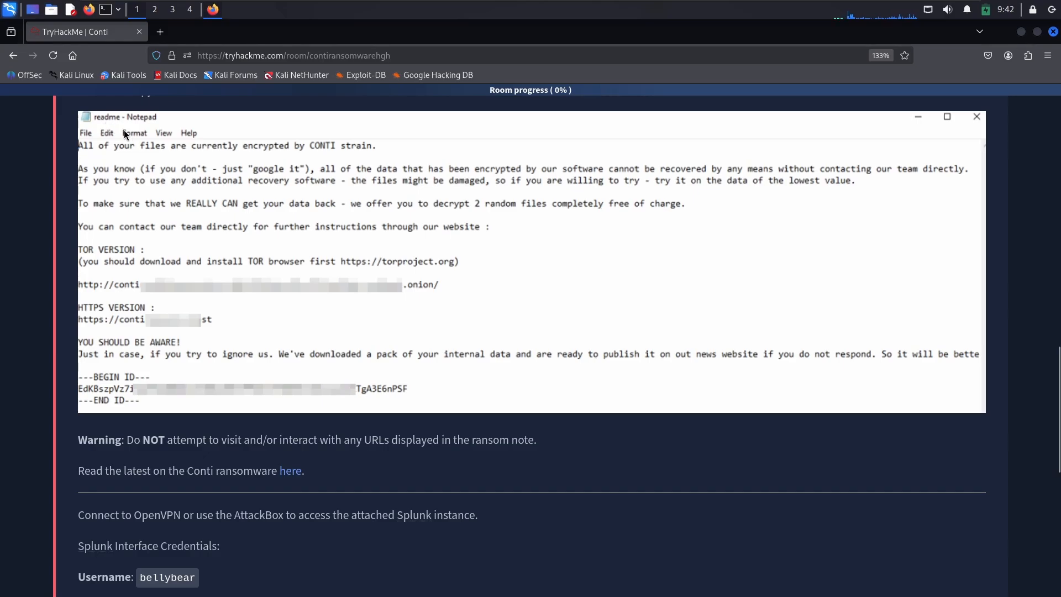
pyautogui.scroll(-2, 142, 332)
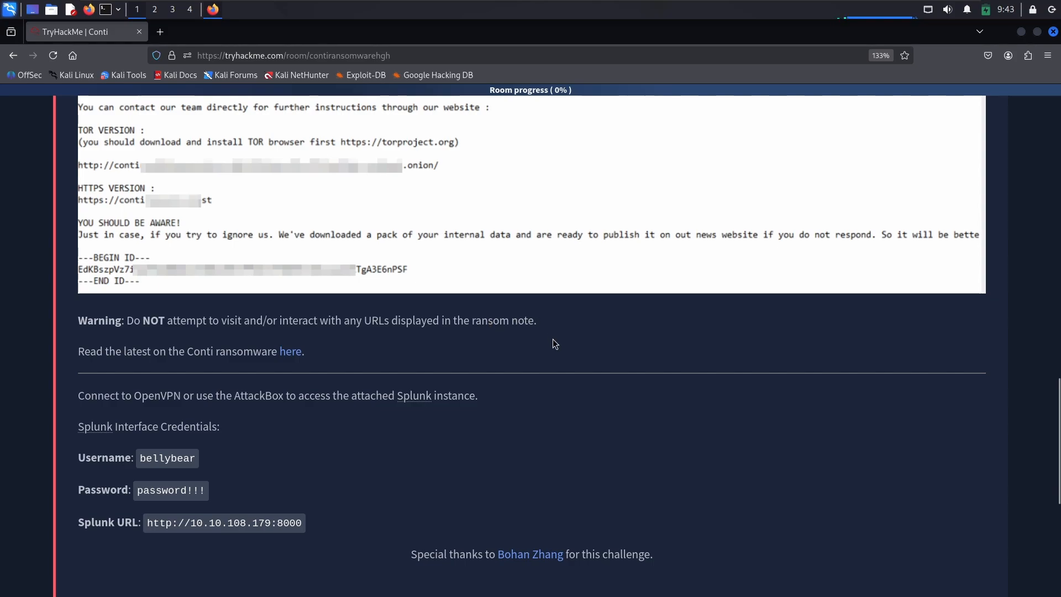
pyautogui.scroll(-1, 221, 387)
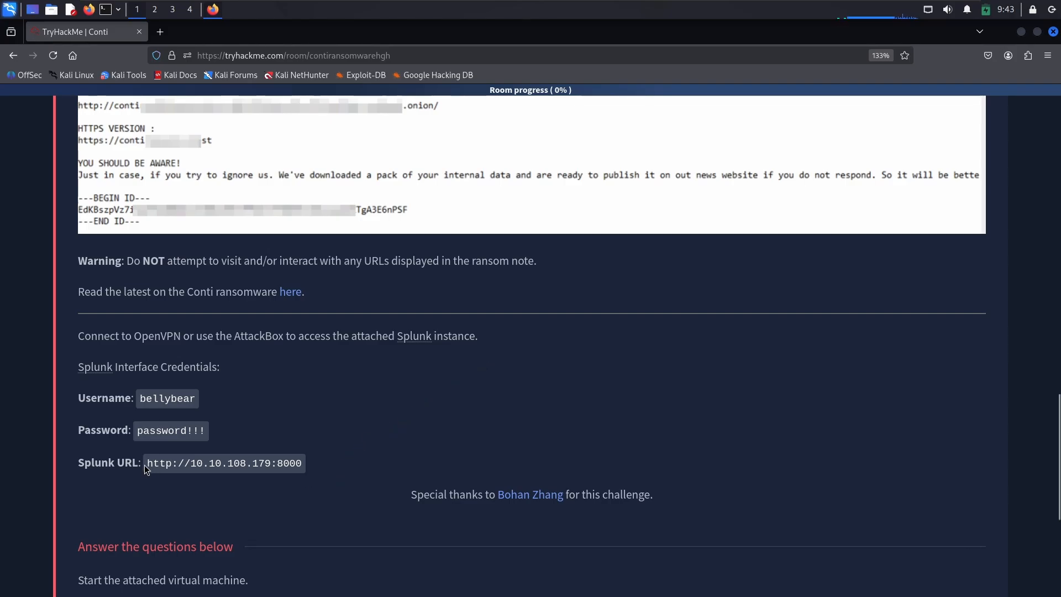
pyautogui.moveTo(147, 463); pyautogui.dragTo(311, 464)
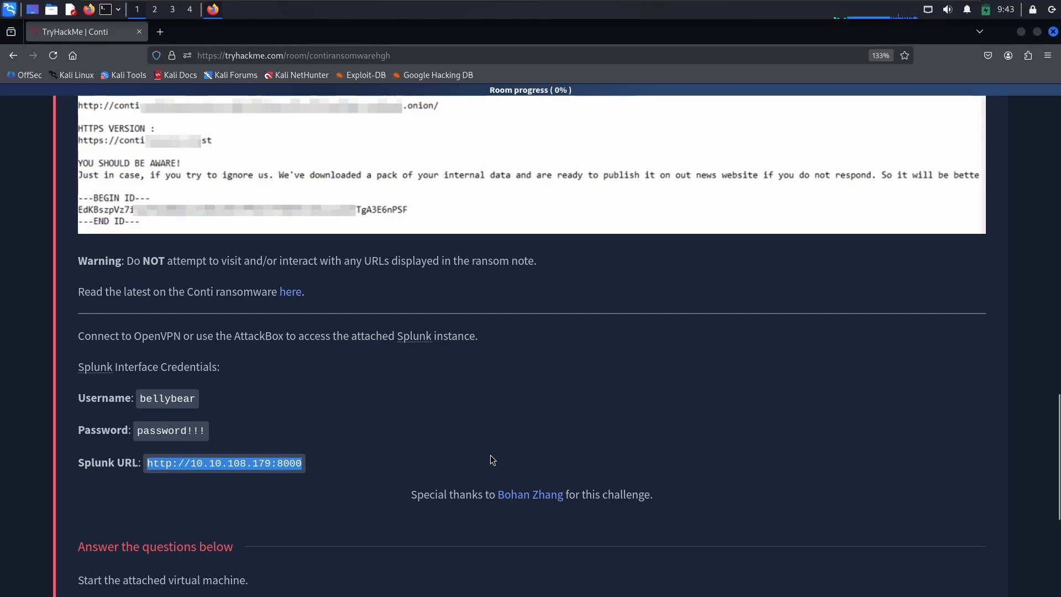
pyautogui.scroll(5, 491, 455)
pyautogui.scroll(5, 525, 445)
# Step: Mark the "Start the attached virtual machine" question as complete and expand Task 2, Exchange Server Compromised
pyautogui.scroll(-12, 492, 425)
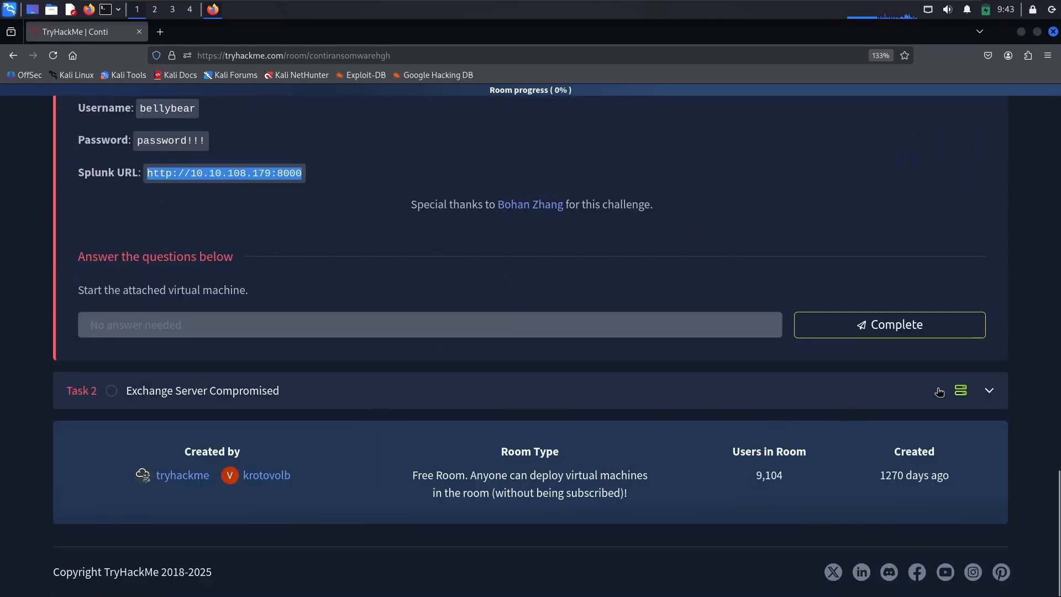
pyautogui.click(934, 333)
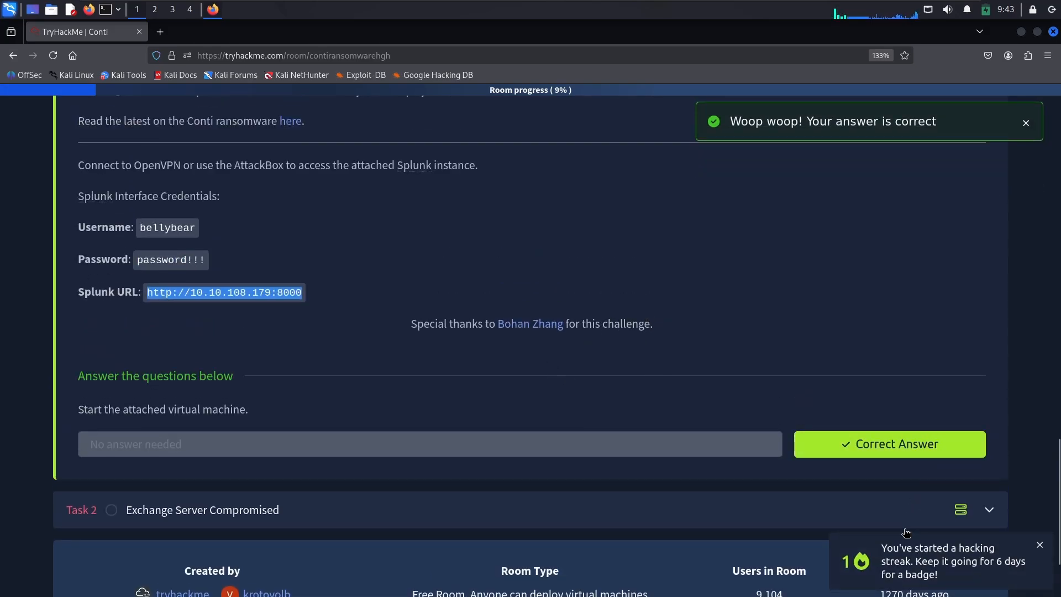
pyautogui.click(903, 514)
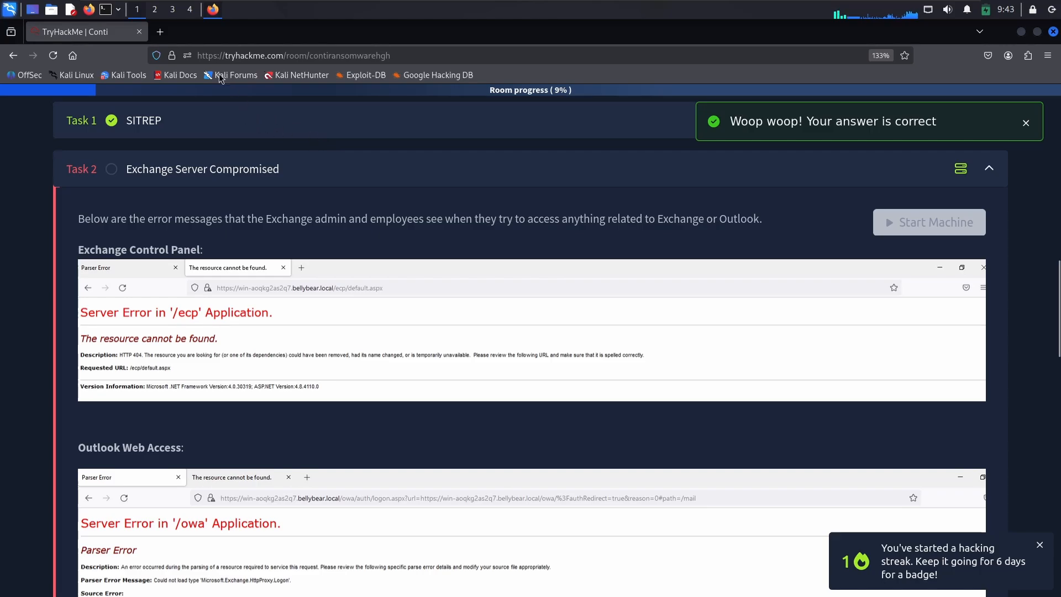
# Step: Open a terminal, change to the Downloads directory and list its files
pyautogui.click(106, 10)
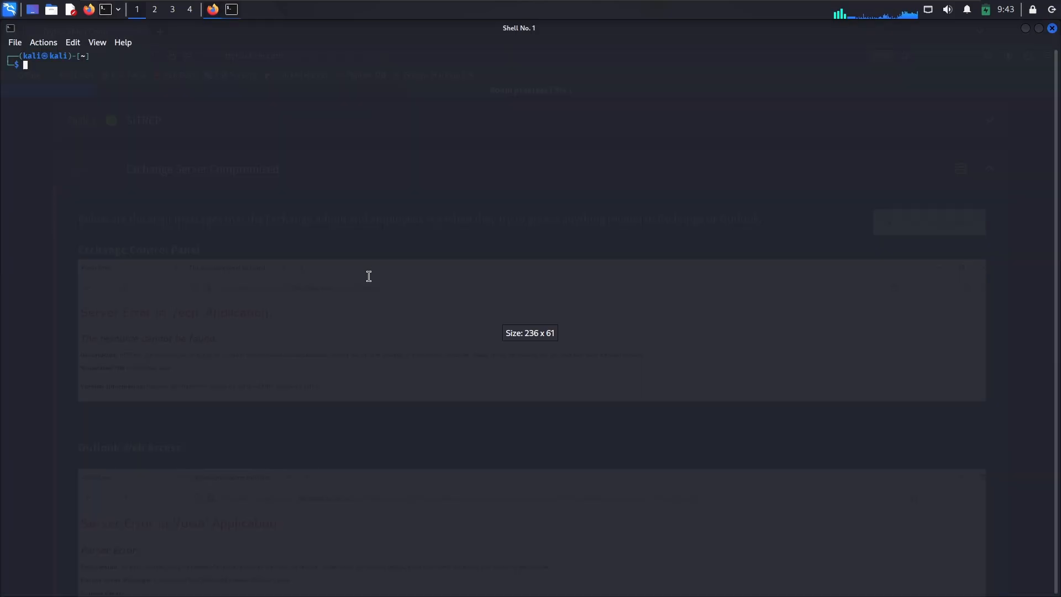
pyautogui.write('cd DO')
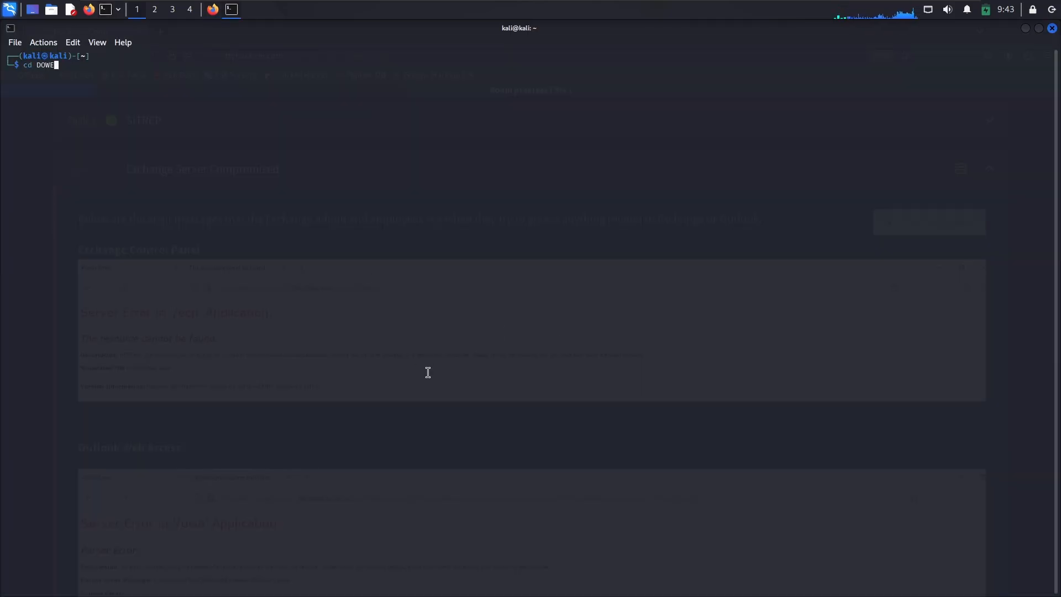
pyautogui.press('BackSpace')
pyautogui.write('o')
pyautogui.press('Right')
pyautogui.press('Return')
pyautogui.write('ls')
pyautogui.press('Return')
# Step: Connect to the VPN with sudo openvpn hack3r21.ovpn, authenticating with the sudo password
pyautogui.write('su')
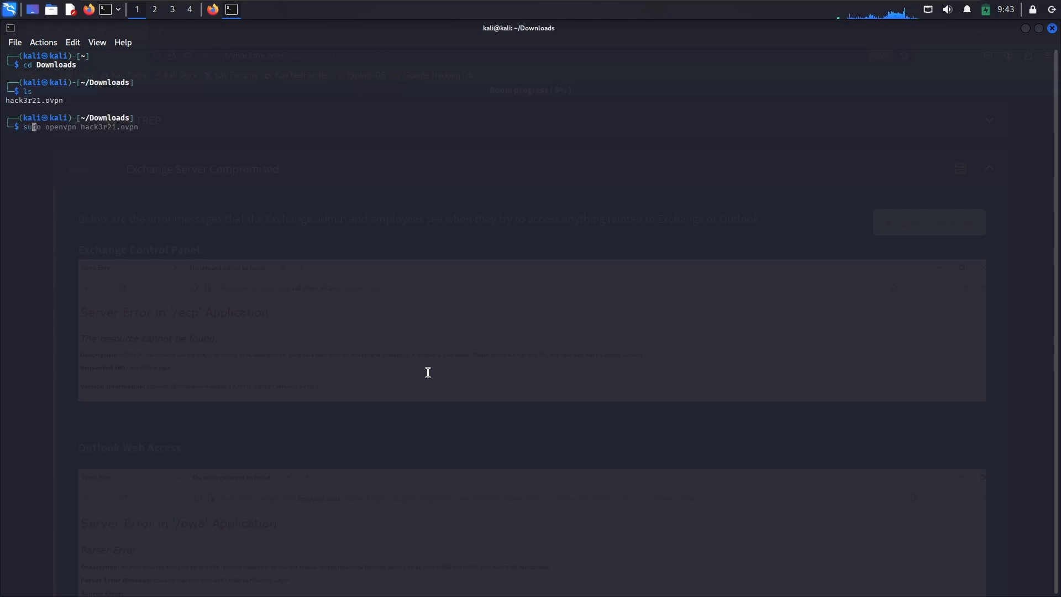
pyautogui.press('Right')
pyautogui.press('Return')
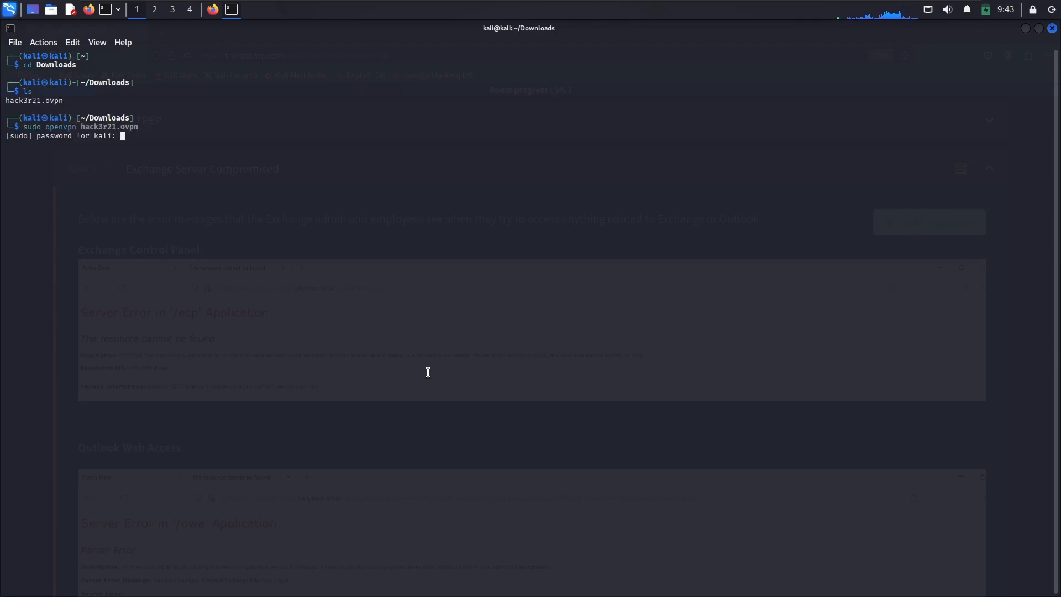
# Step: Switch back to Firefox, expand Task 1 and copy the Splunk URL from the interface credentials
pyautogui.click(212, 9)
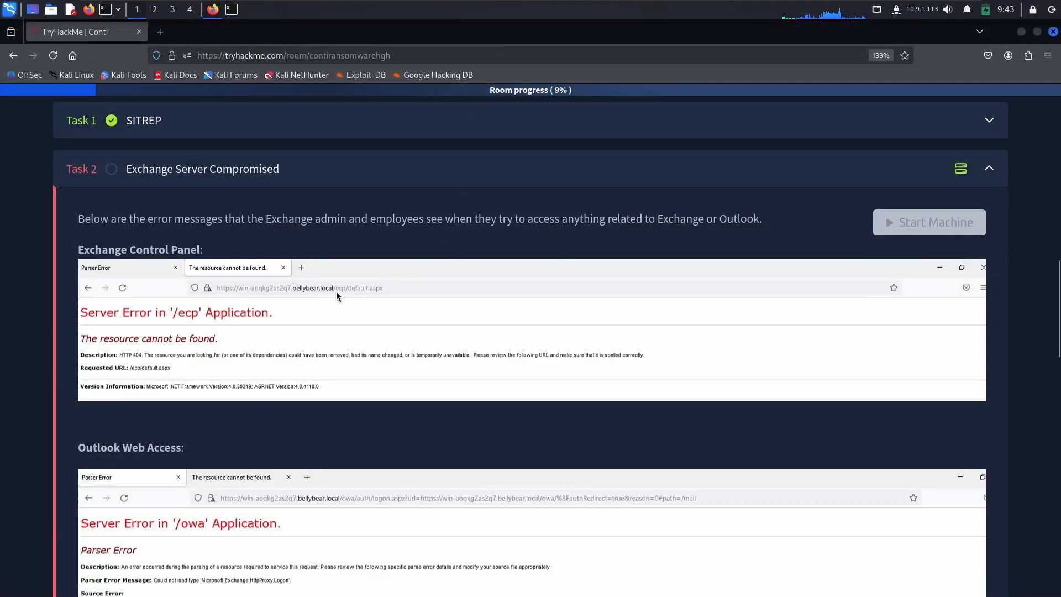
pyautogui.scroll(2, 282, 238)
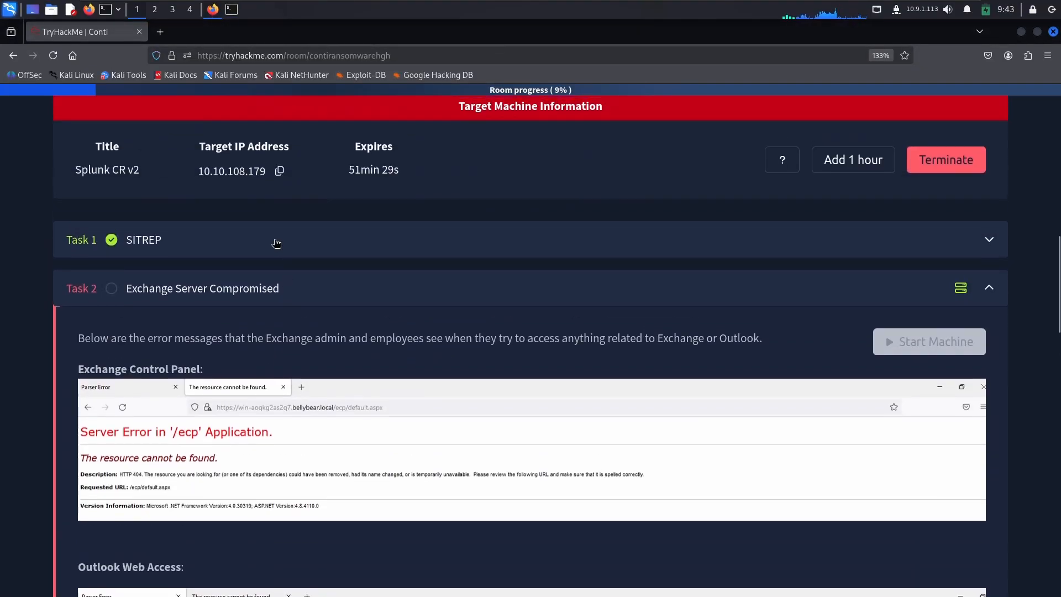
pyautogui.click(239, 250)
pyautogui.scroll(-8, 241, 253)
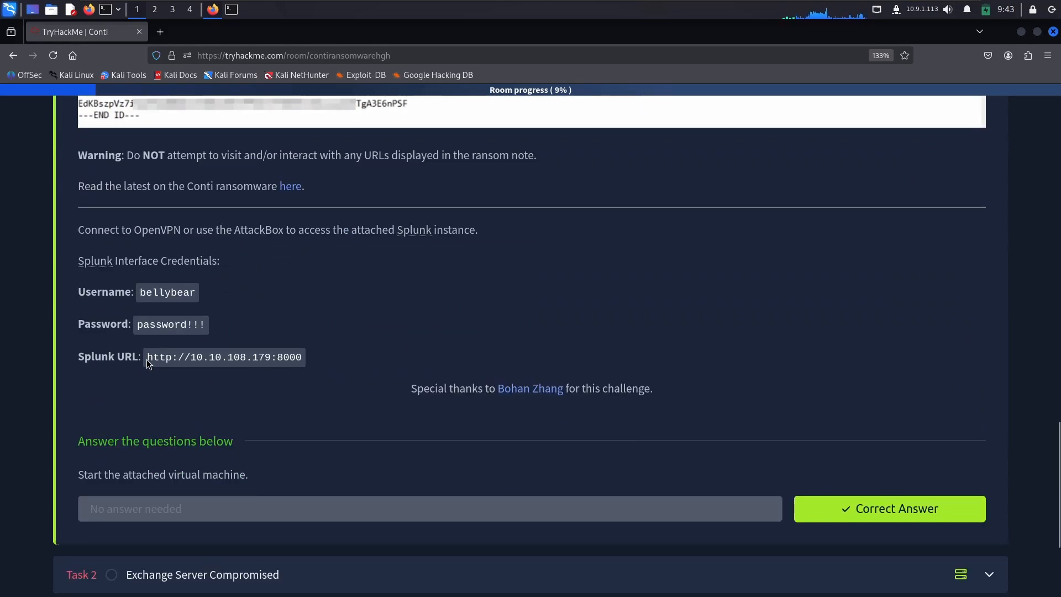
pyautogui.moveTo(148, 359); pyautogui.dragTo(328, 356)
pyautogui.hotkey('ctrl', 'c')
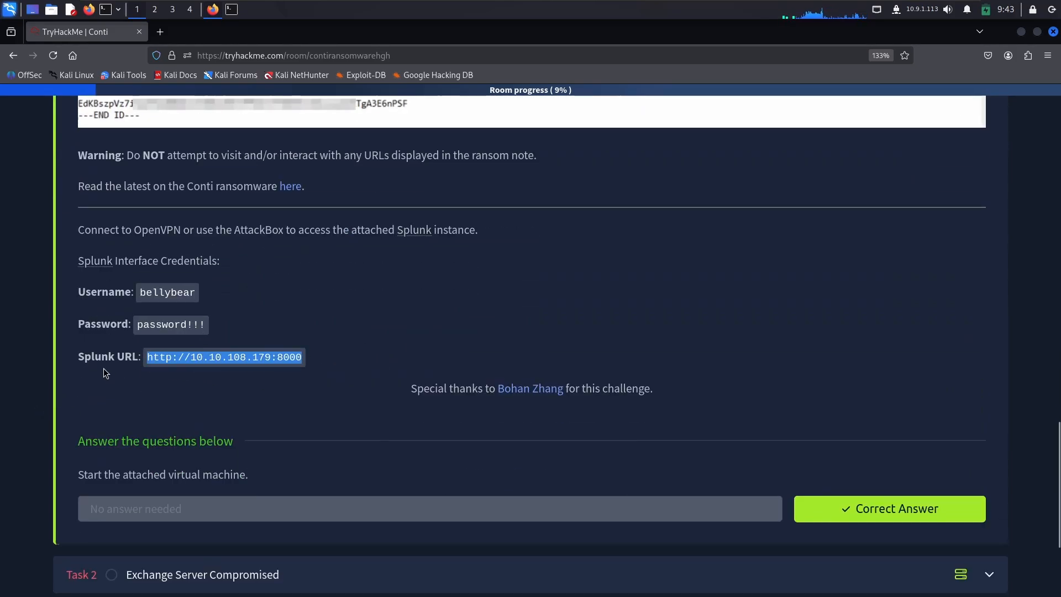
pyautogui.doubleClick(94, 357)
pyautogui.doubleClick(128, 357)
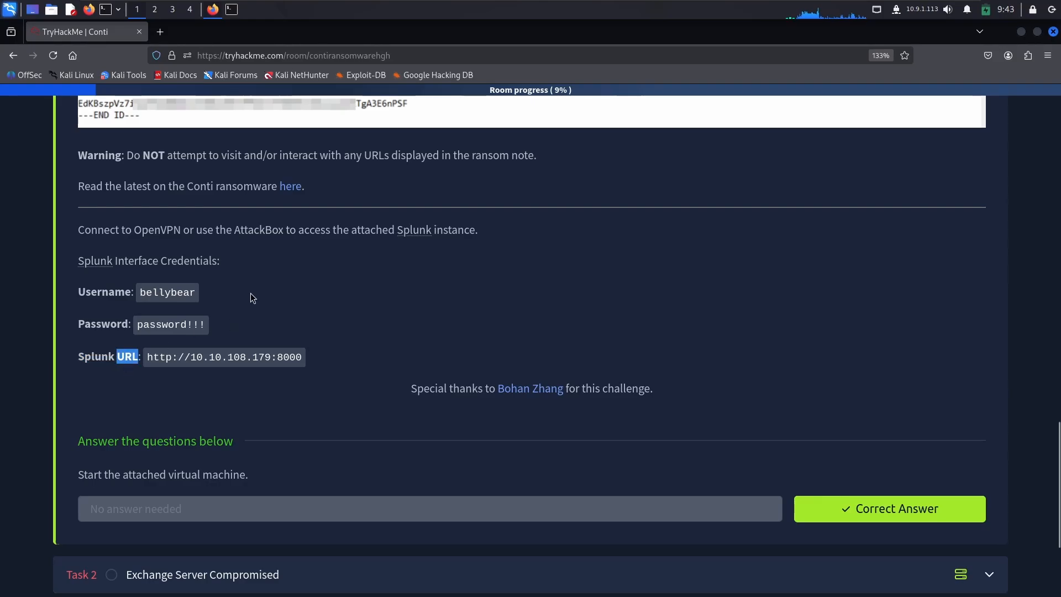
pyautogui.click(159, 35)
pyautogui.hotkey('ctrl', 'v')
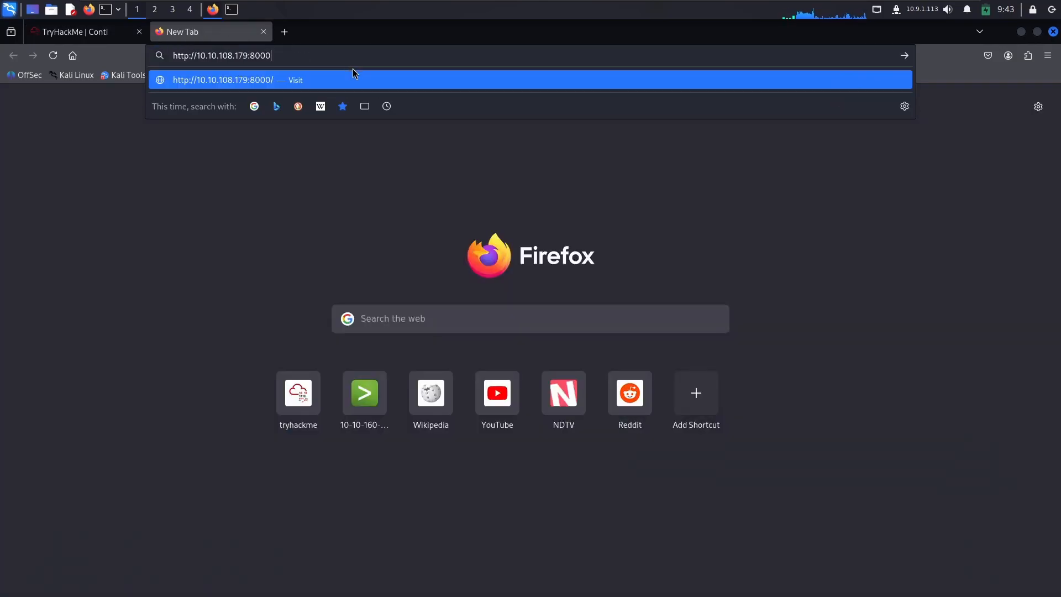
pyautogui.press('Return')
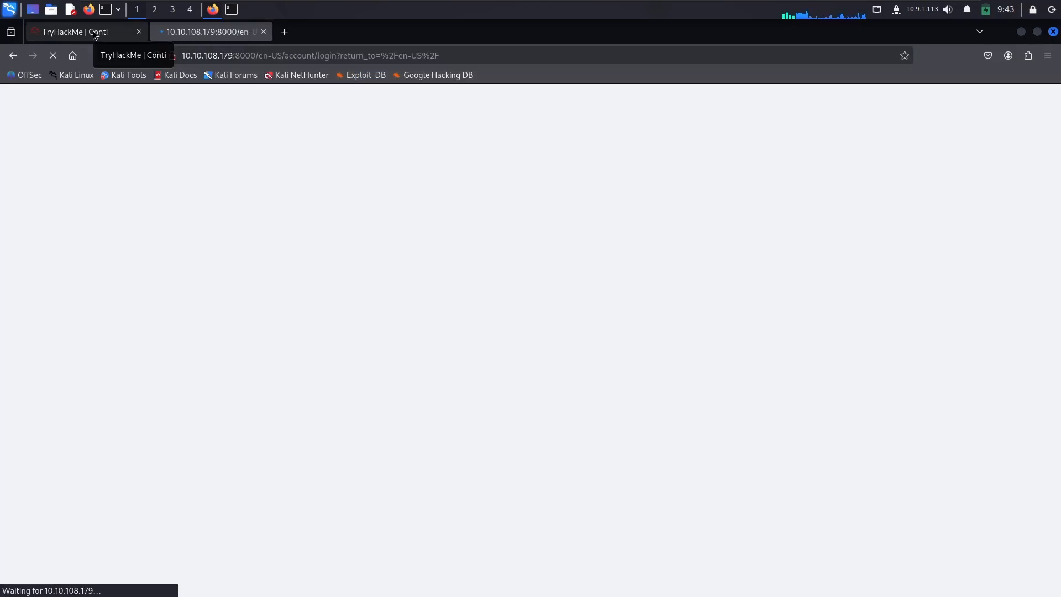
# Step: Review the Splunk username and password in Task 1 and check whether the Splunk login page has loaded
pyautogui.click(93, 30)
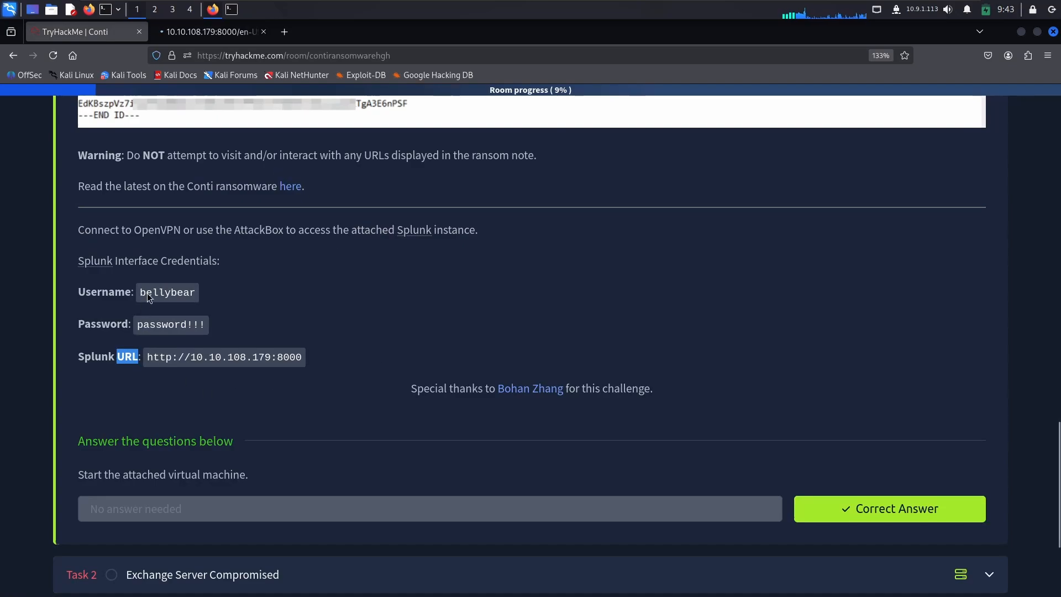
pyautogui.doubleClick(166, 292)
pyautogui.doubleClick(180, 329)
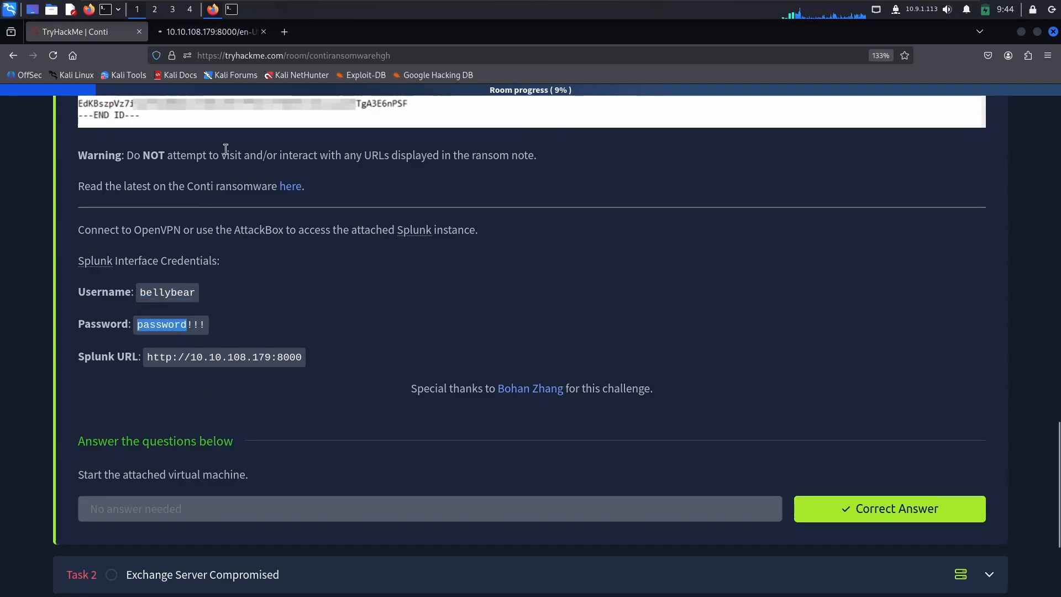
pyautogui.click(210, 31)
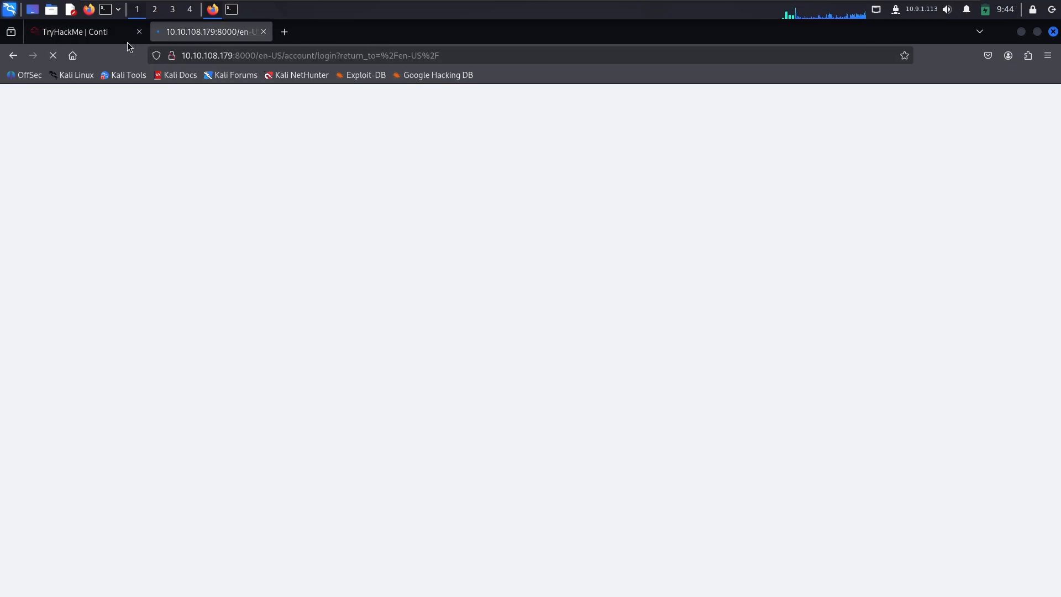
pyautogui.click(111, 35)
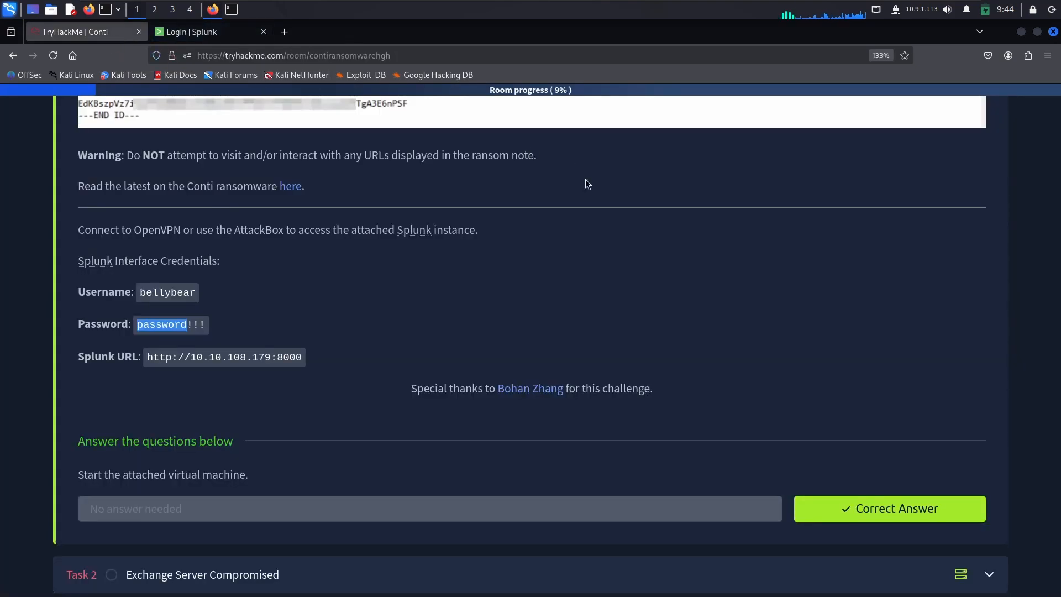
pyautogui.click(191, 33)
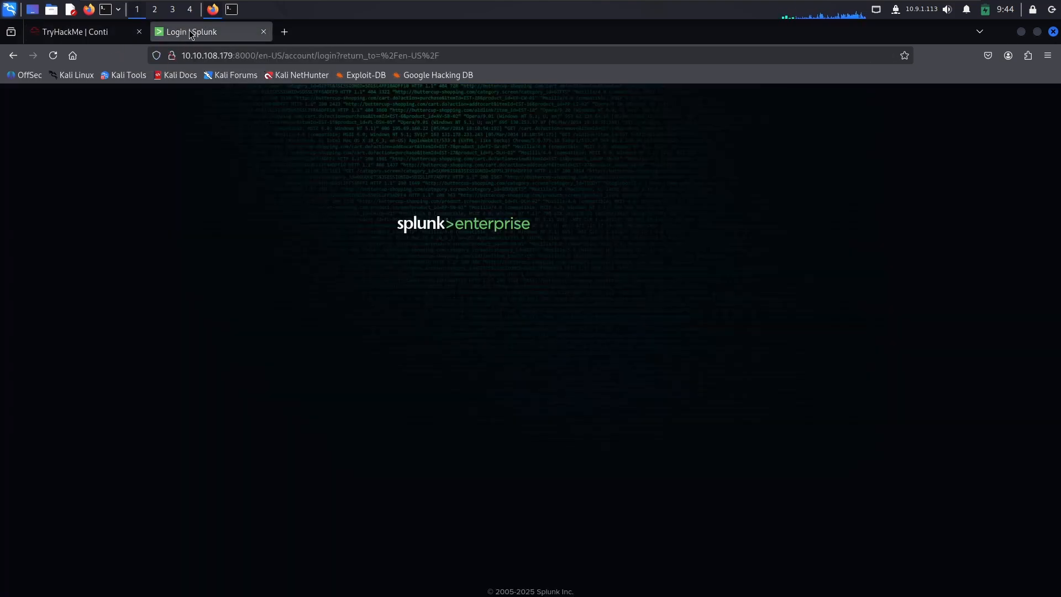
pyautogui.click(86, 32)
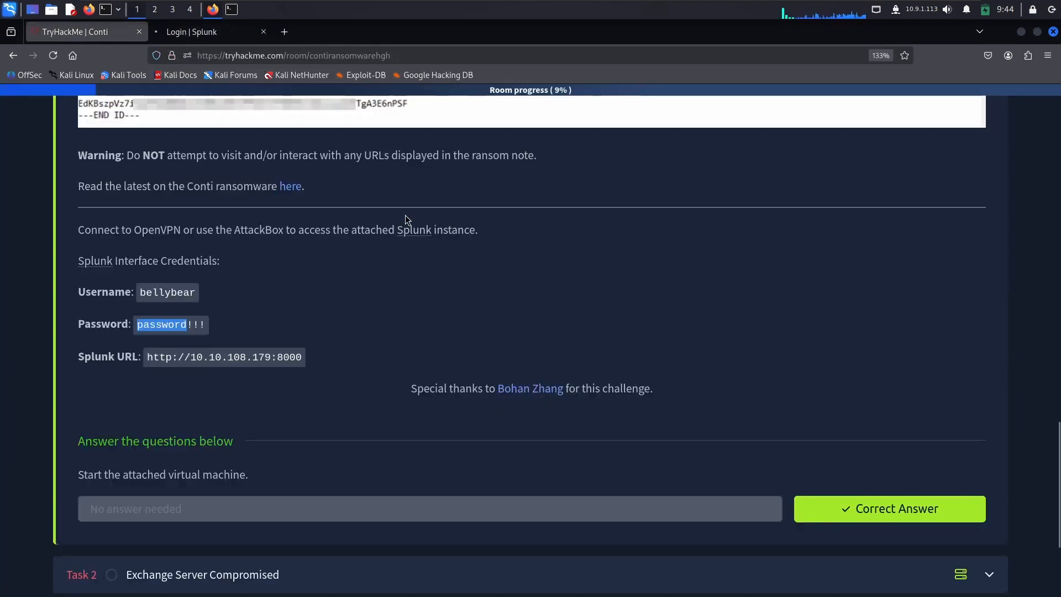
pyautogui.click(238, 33)
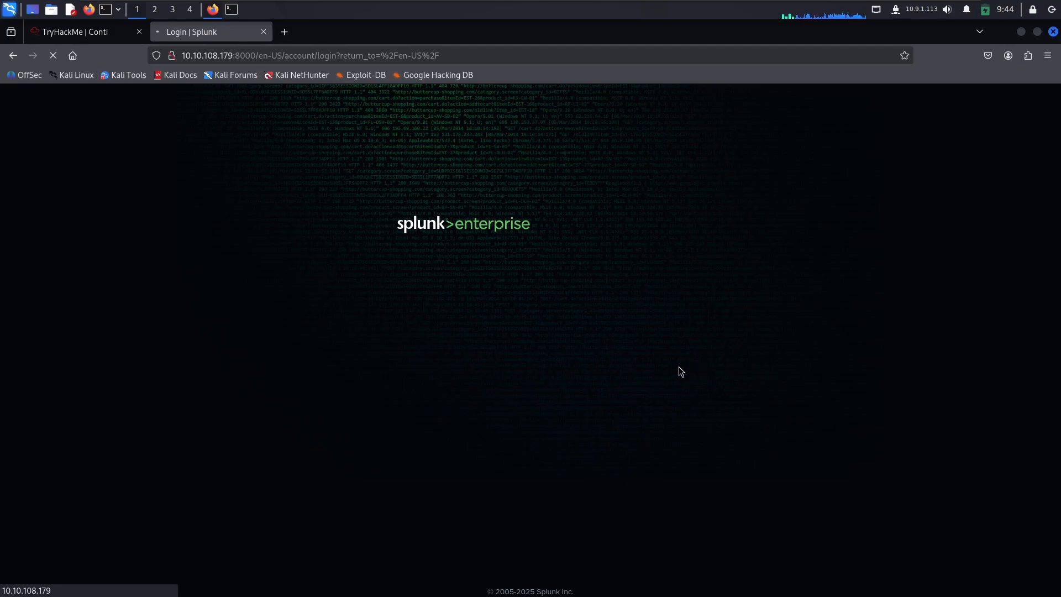
pyautogui.click(90, 33)
pyautogui.scroll(-3, 339, 392)
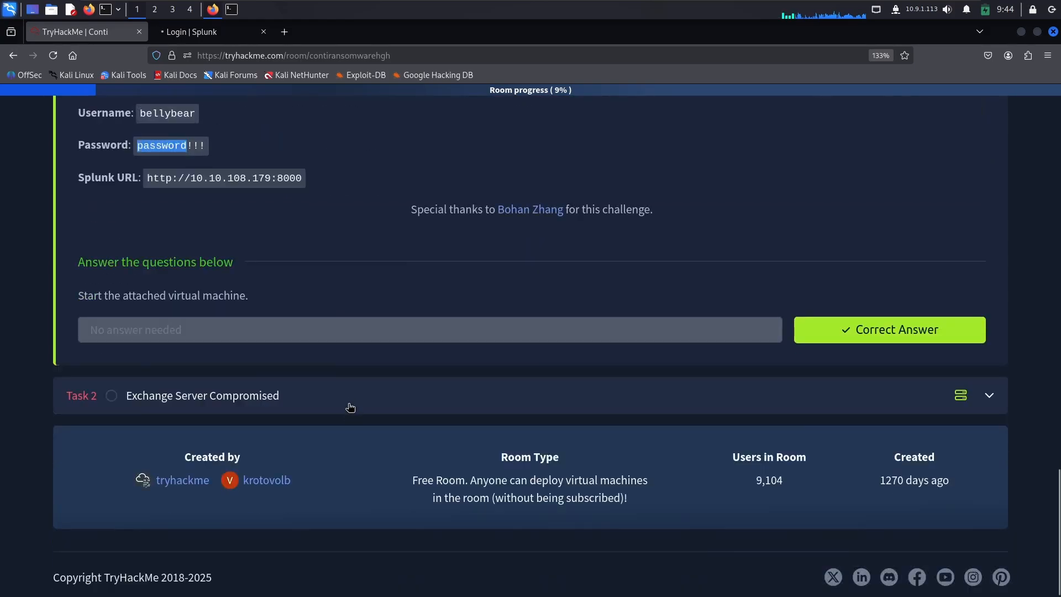
# Step: Expand Task 2 and read the Exchange Control Panel and Outlook Web Access errors and the task statement
pyautogui.click(348, 414)
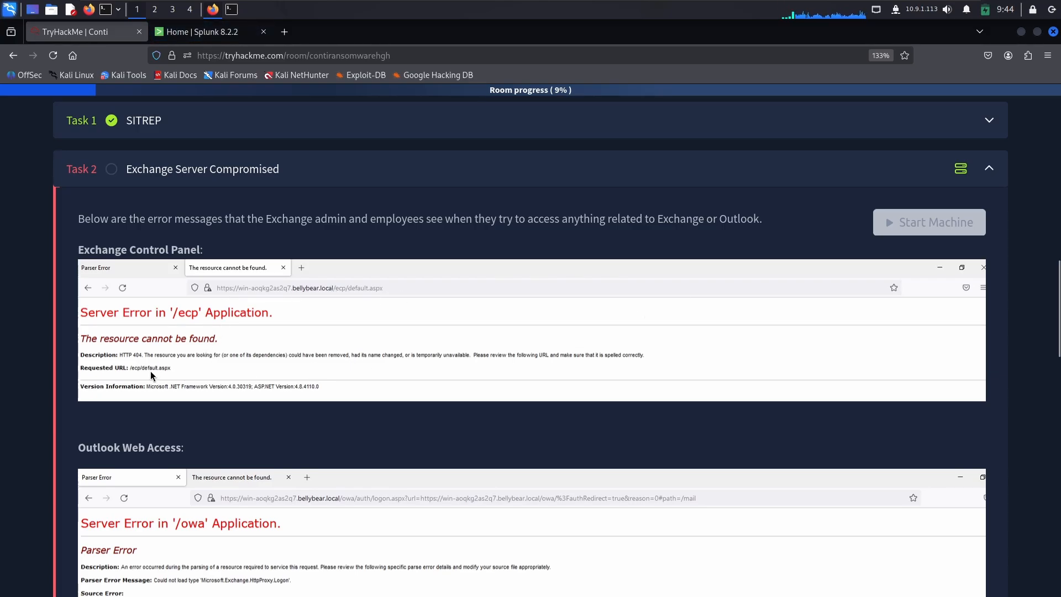
pyautogui.scroll(-1, 137, 350)
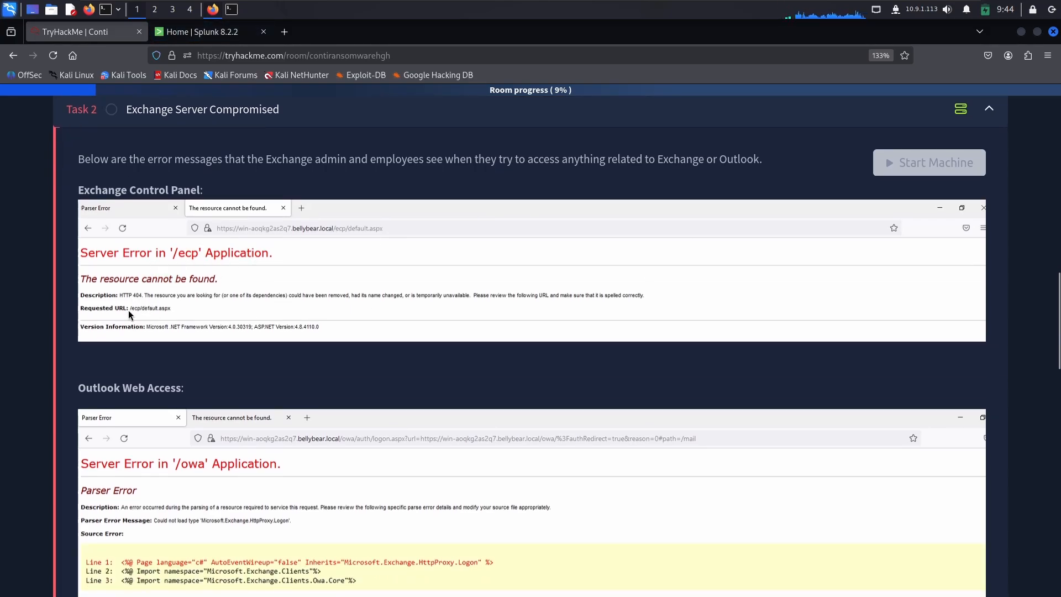
pyautogui.tripleClick(167, 189)
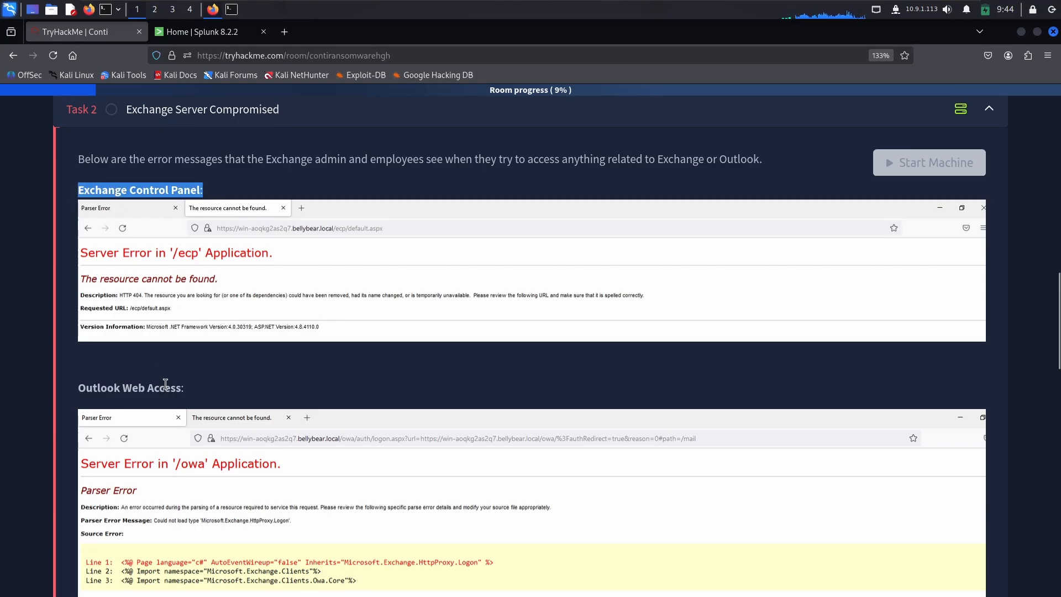
pyautogui.scroll(-3, 166, 383)
pyautogui.moveTo(200, 269); pyautogui.dragTo(78, 269)
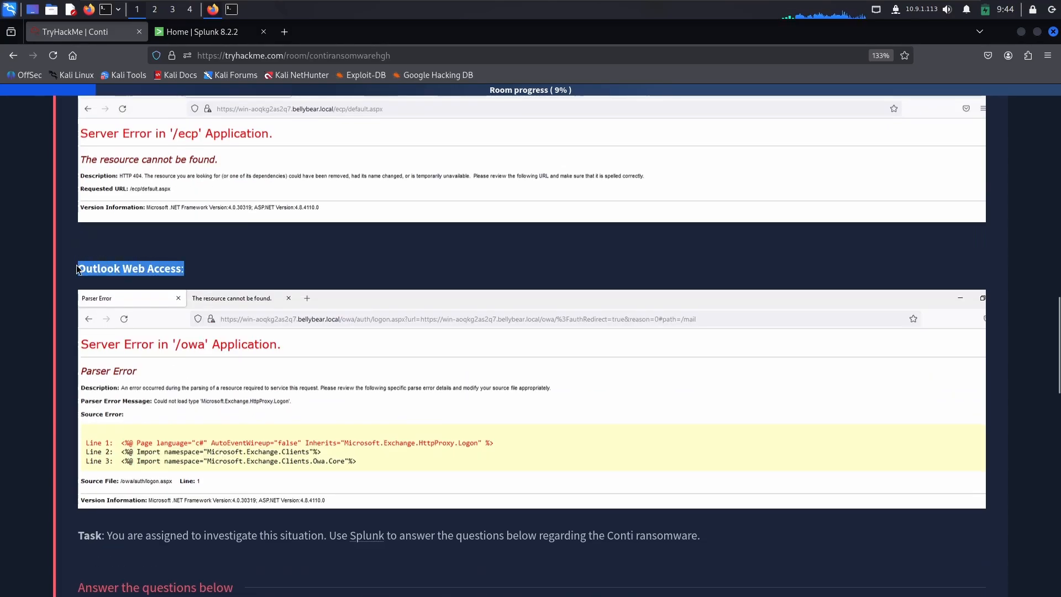
pyautogui.scroll(-3, 298, 320)
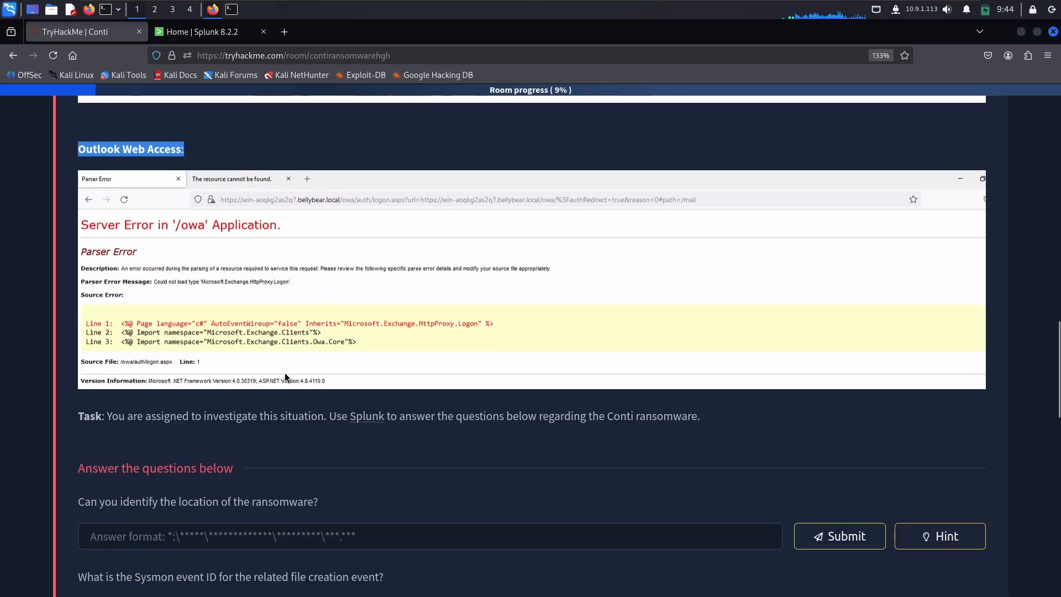
pyautogui.moveTo(107, 415); pyautogui.dragTo(727, 432)
pyautogui.click(376, 421)
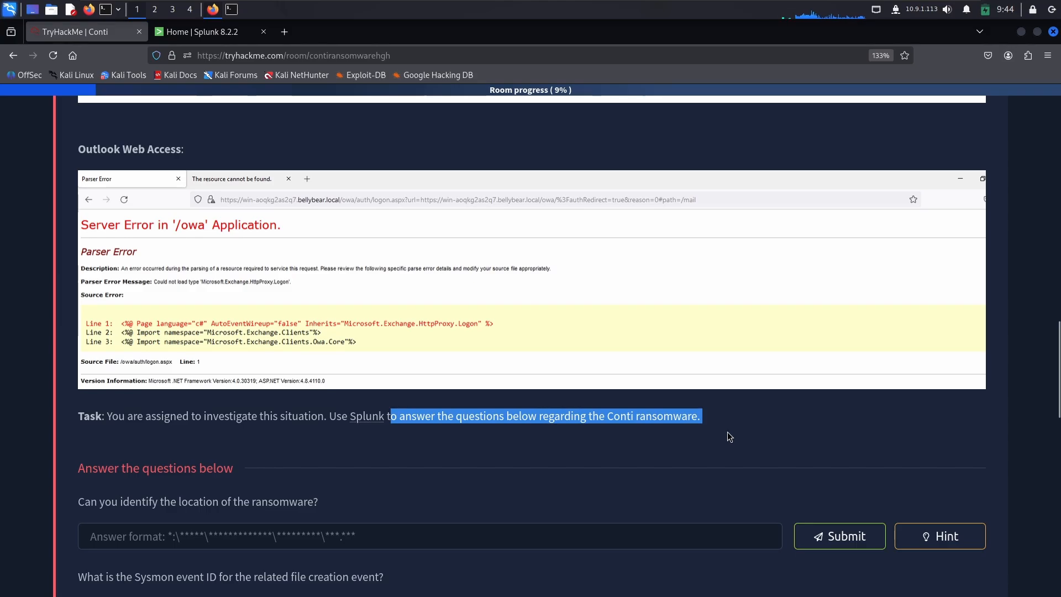
pyautogui.click(727, 432)
# Step: Reopen Task 1 and open its link to the latest Conti ransomware news in a new browser tab
pyautogui.scroll(10, 280, 350)
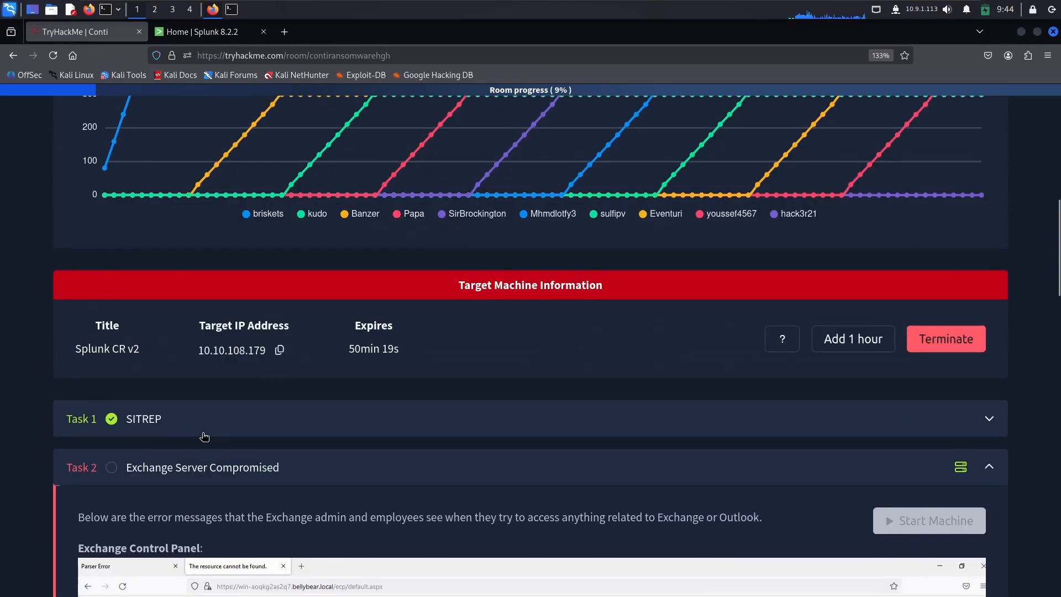
pyautogui.click(204, 437)
pyautogui.scroll(-12, 195, 409)
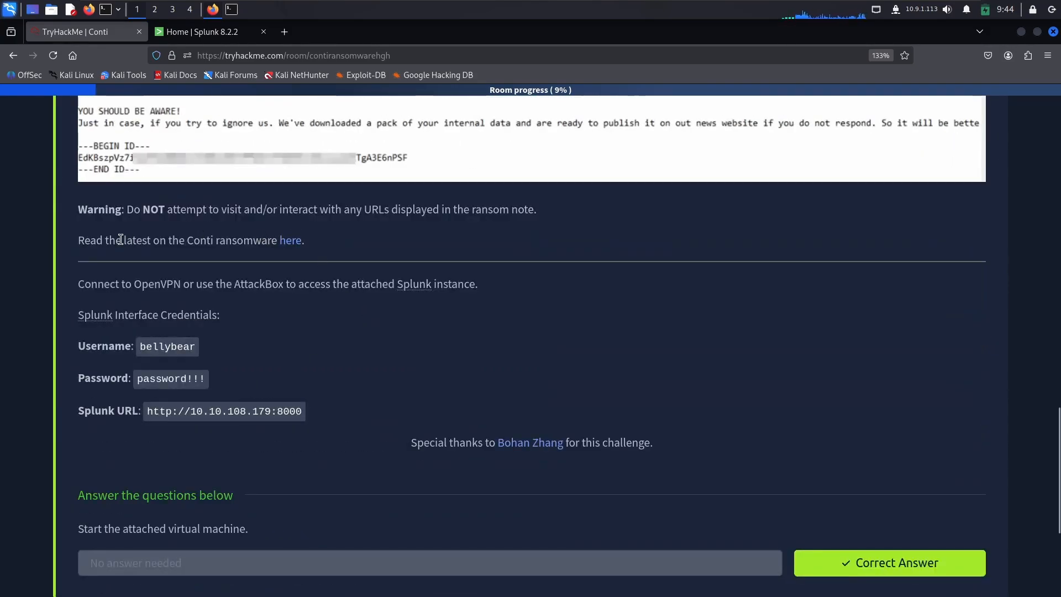
pyautogui.moveTo(111, 238); pyautogui.dragTo(253, 240)
pyautogui.rightClick(292, 240)
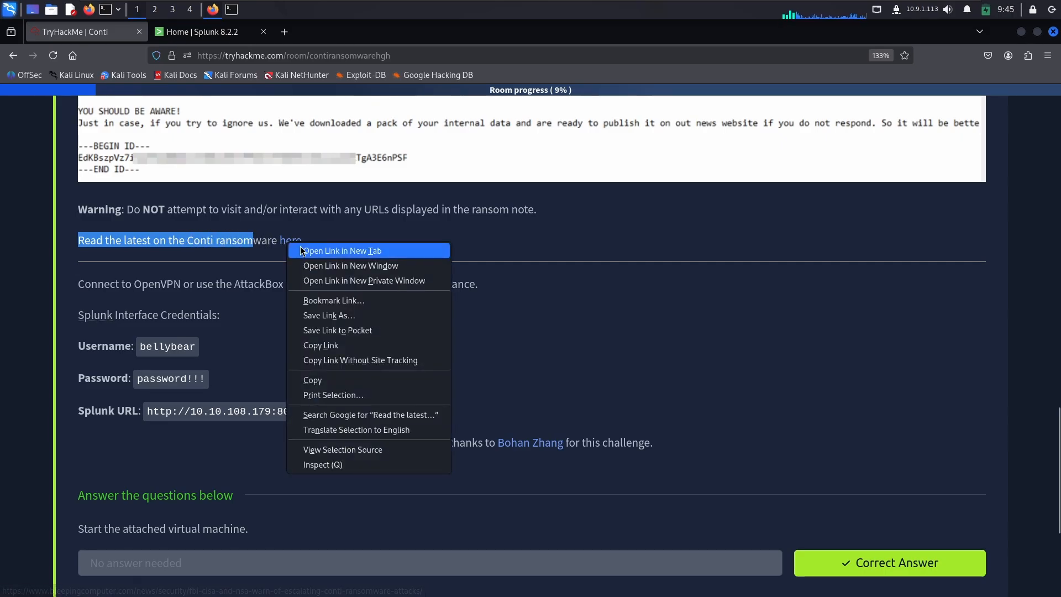
pyautogui.click(302, 247)
pyautogui.click(190, 33)
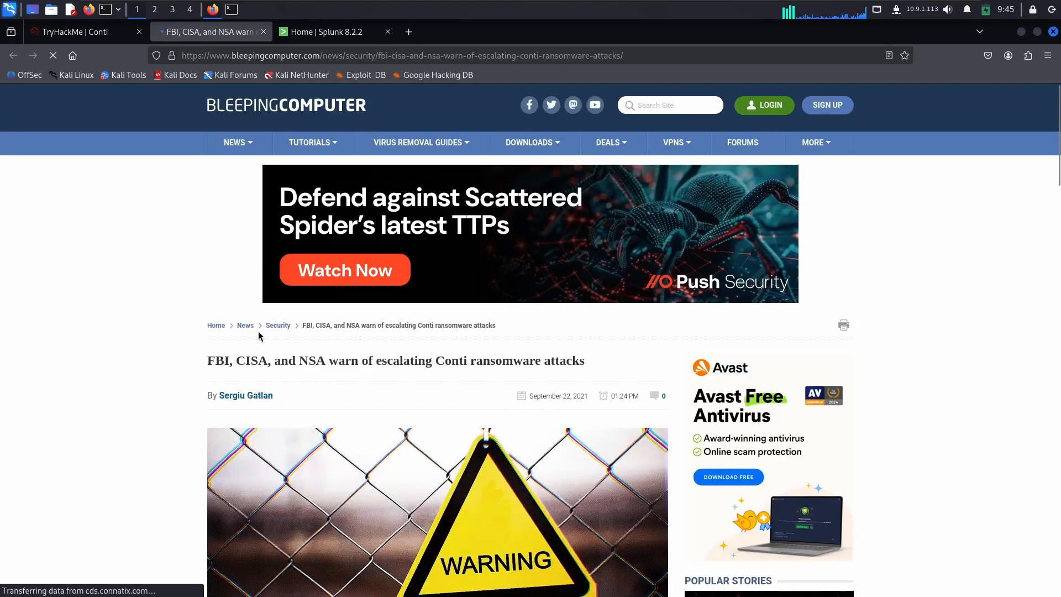
# Step: Skim the BleepingComputer article on escalating Conti ransomware attacks, close its tab and return to Splunk
pyautogui.scroll(-6, 128, 286)
pyautogui.scroll(4, 128, 286)
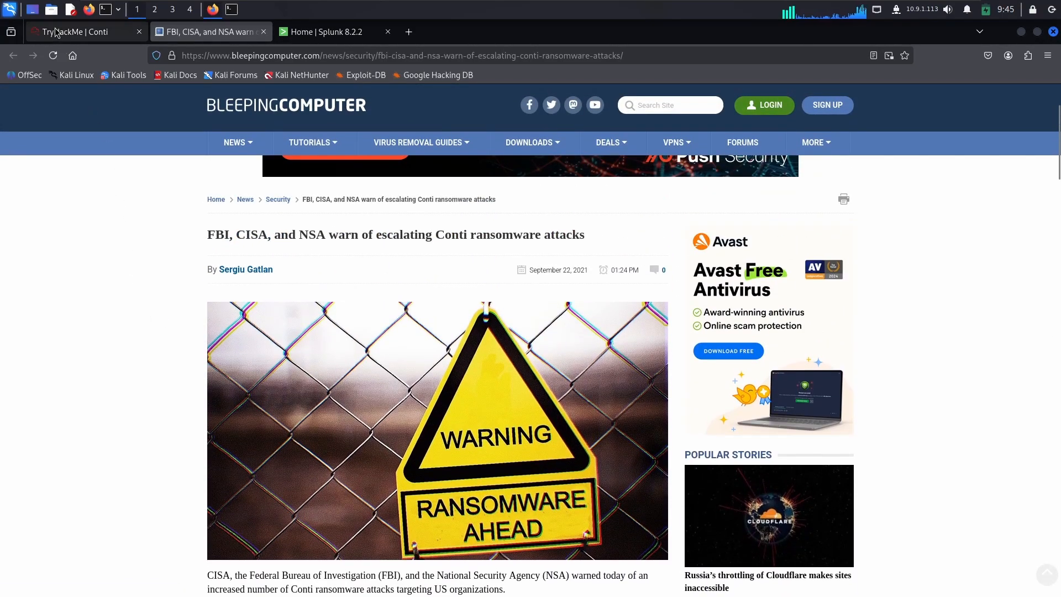
pyautogui.moveTo(205, 237); pyautogui.dragTo(602, 237)
pyautogui.scroll(-20, 389, 313)
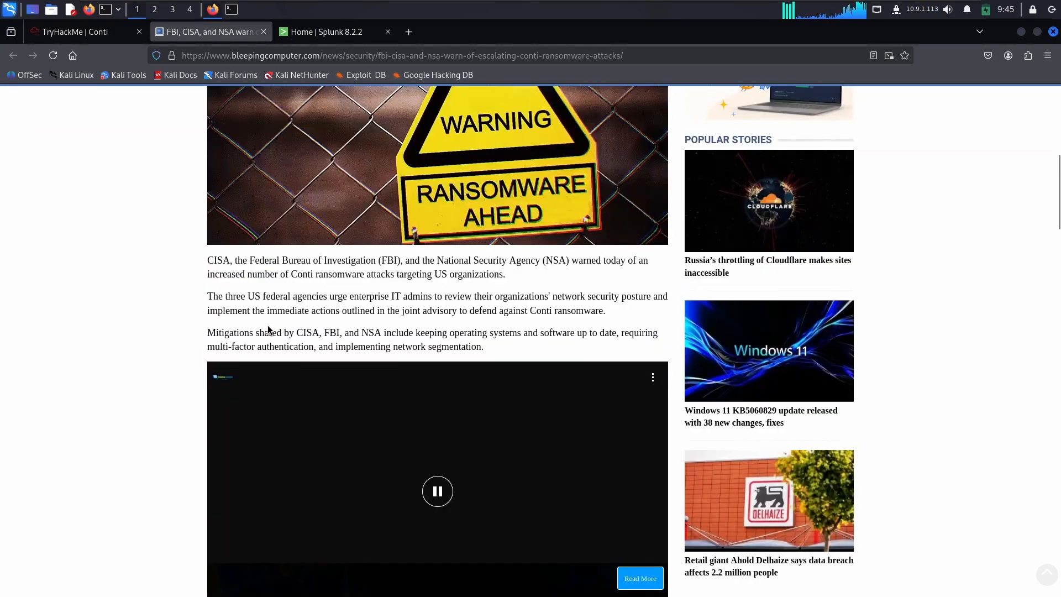
pyautogui.scroll(-20, 250, 318)
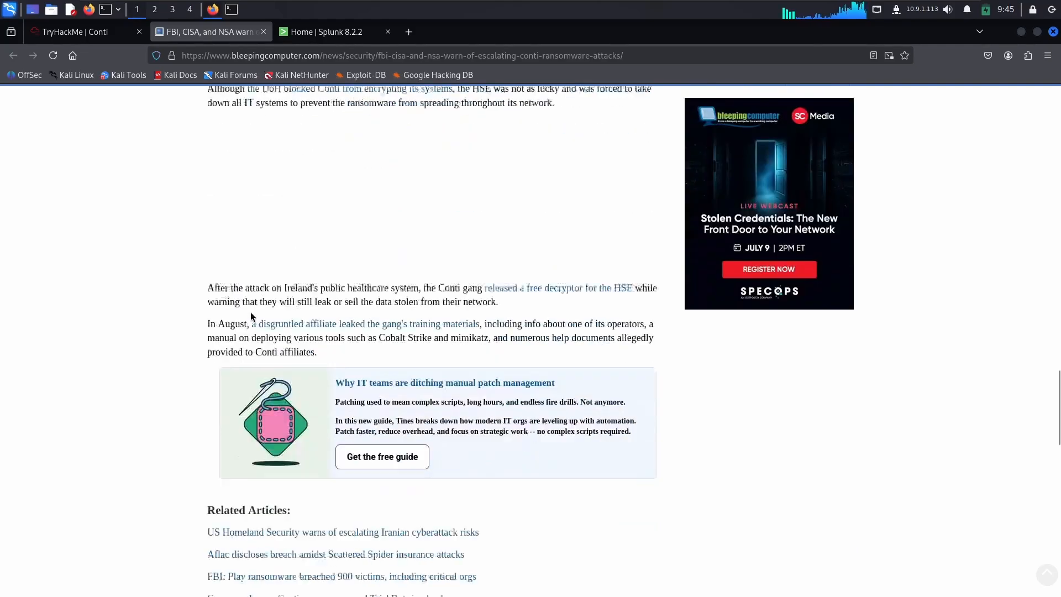
pyautogui.click(263, 32)
pyautogui.click(235, 35)
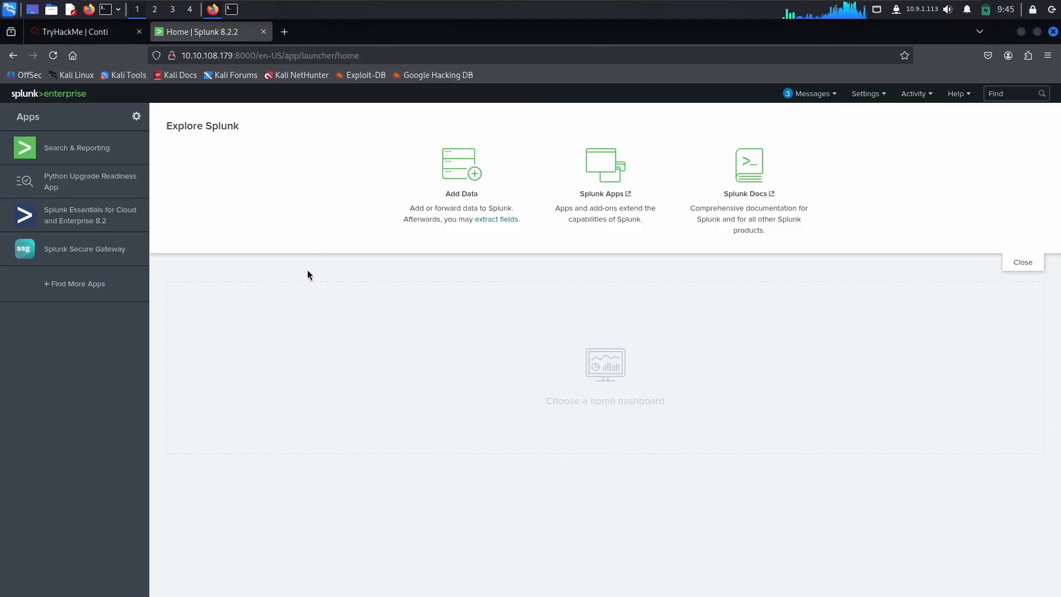
# Step: Open the Search & Reporting app from the Splunk home page
pyautogui.click(83, 37)
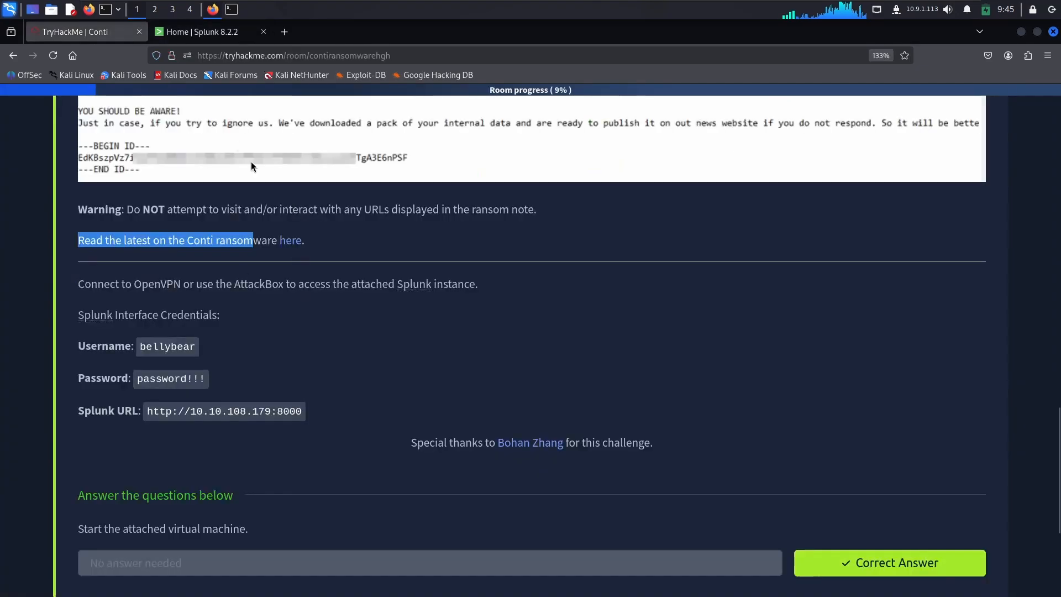
pyautogui.click(221, 39)
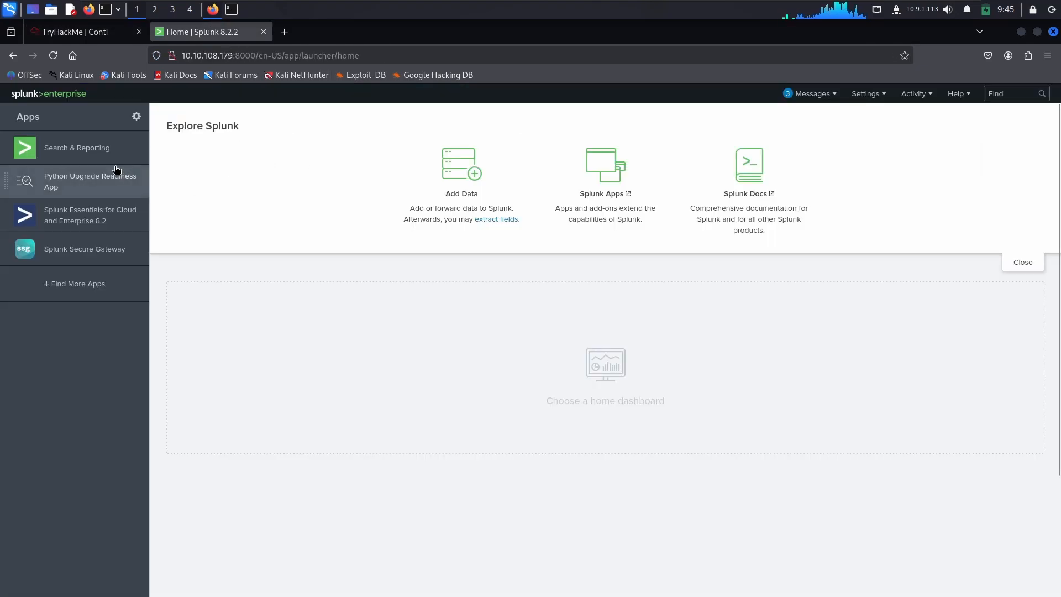
pyautogui.click(90, 148)
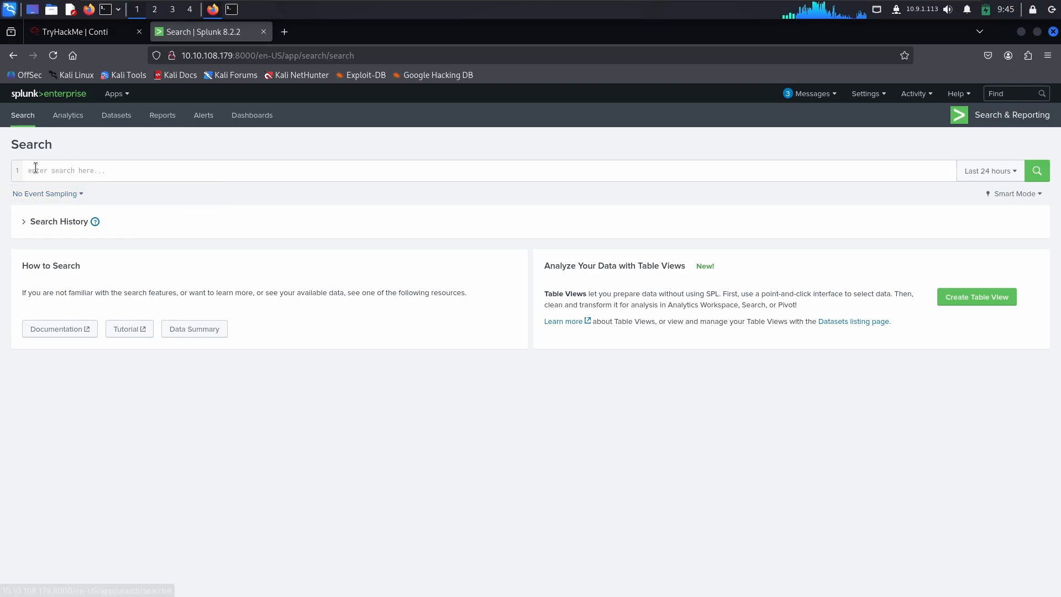
# Step: Expand the search history and run the search index=* over the last 24 hours
pyautogui.click(63, 171)
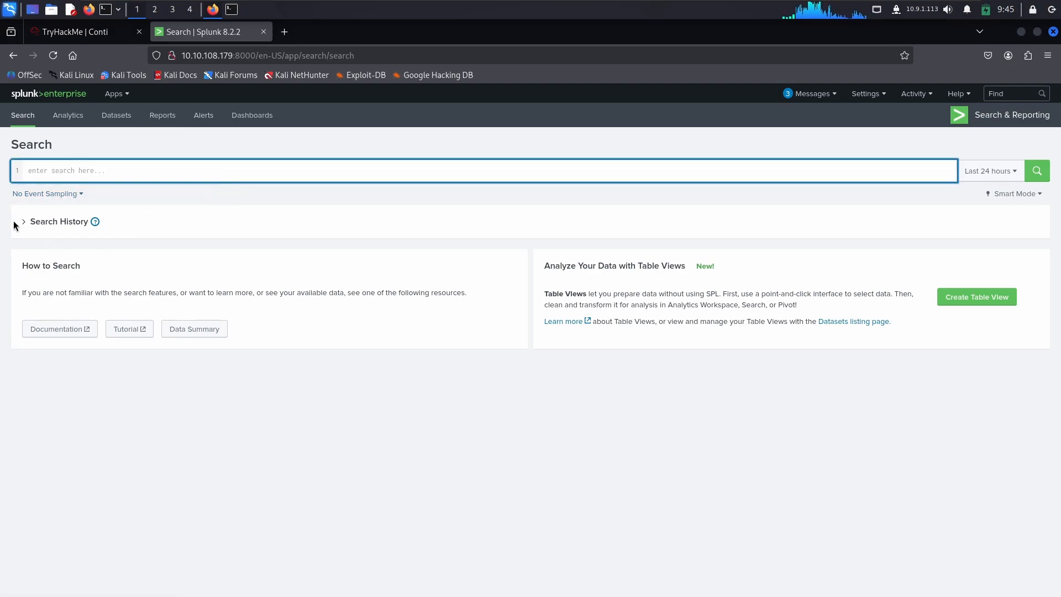
pyautogui.click(32, 223)
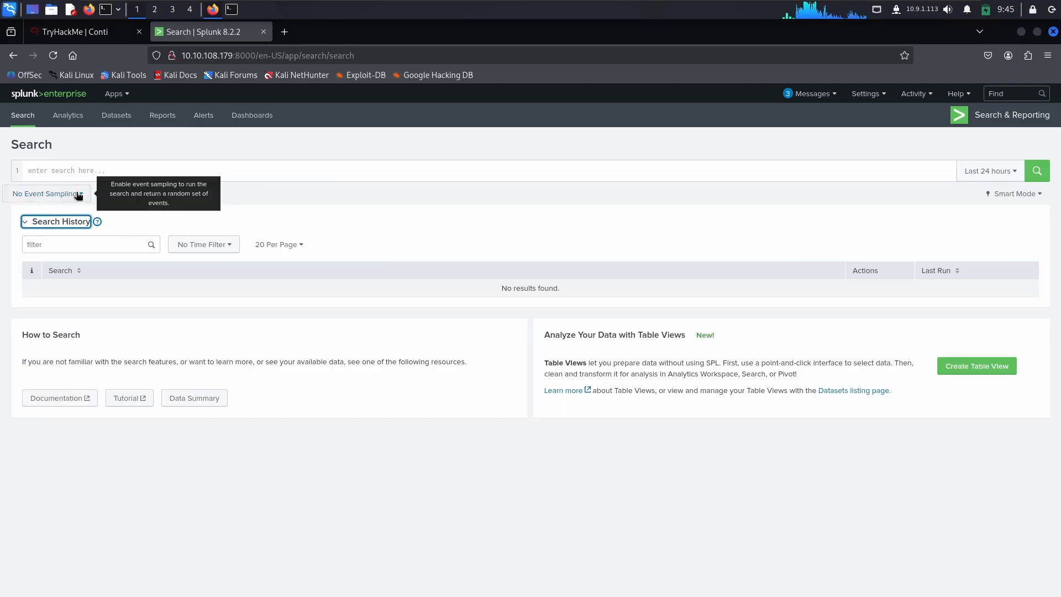
pyautogui.click(68, 172)
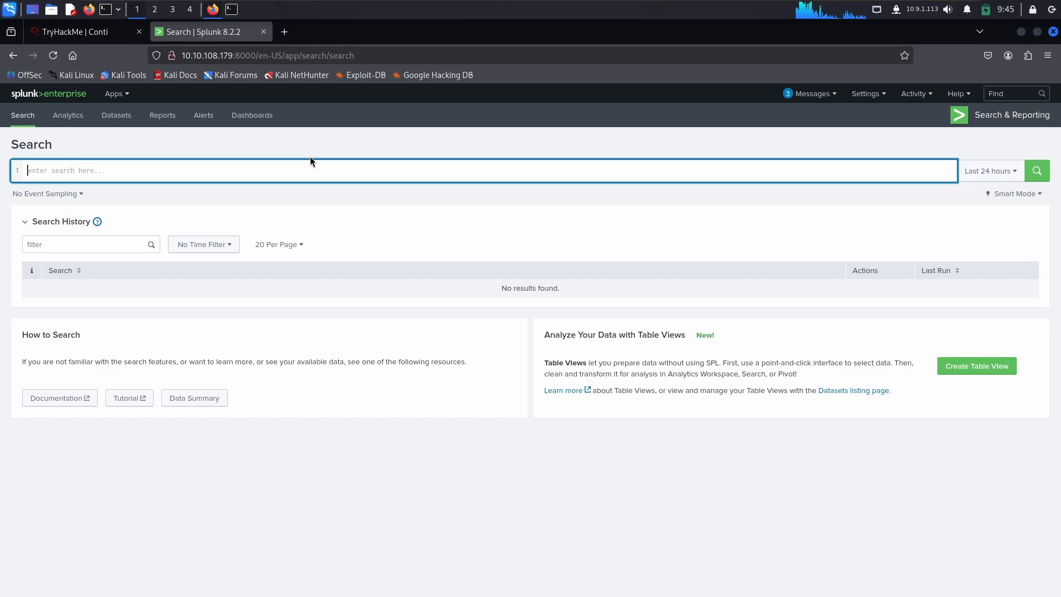
pyautogui.write('index')
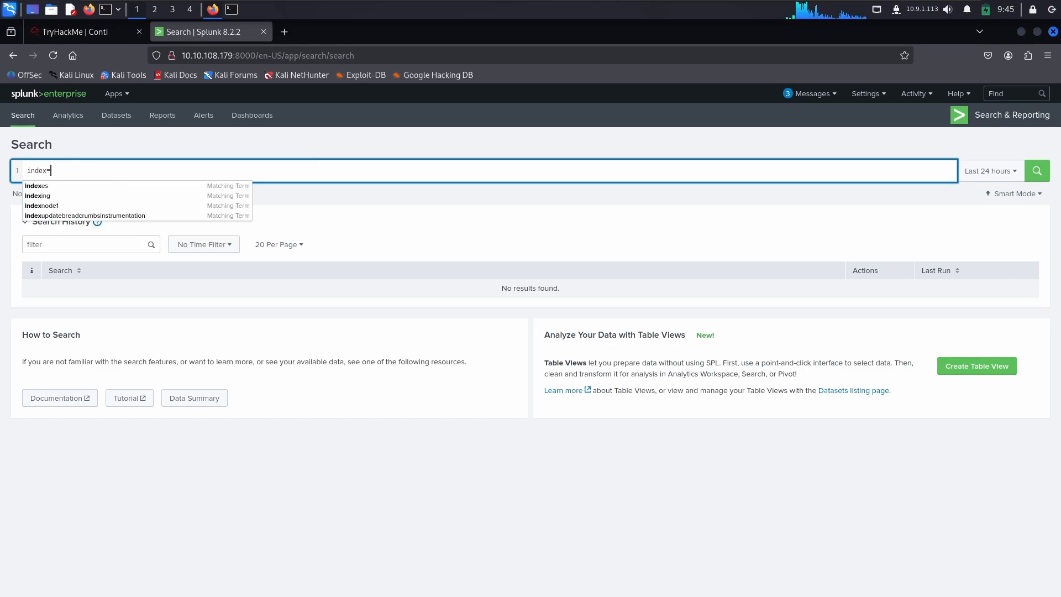
pyautogui.write('=*')
pyautogui.press('Return')
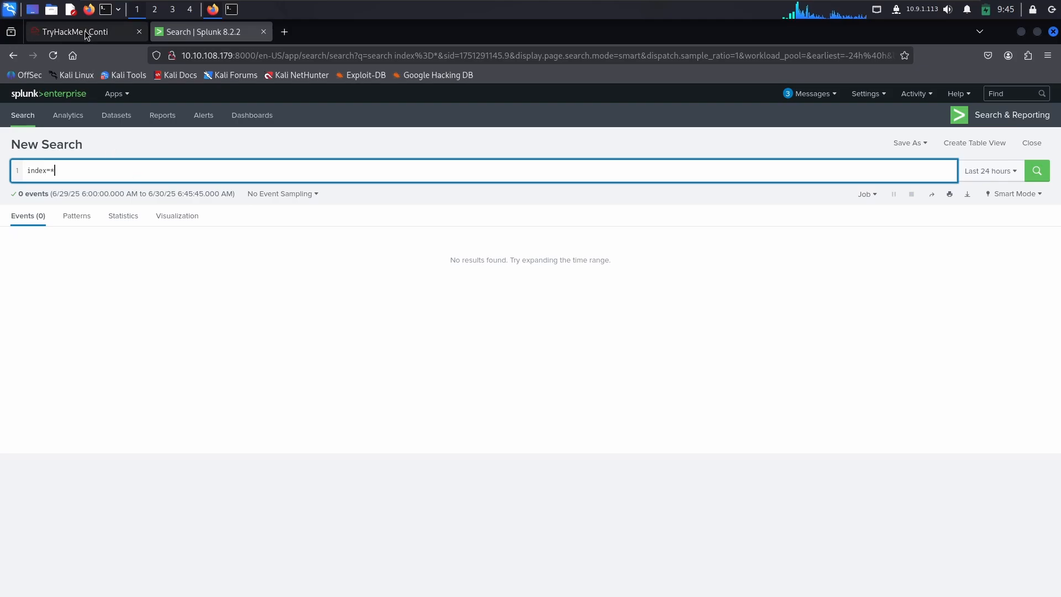
# Step: Return to the TryHackMe room, expand Task 2 and read the question about the location of the ransomware
pyautogui.click(77, 31)
pyautogui.scroll(-5, 211, 223)
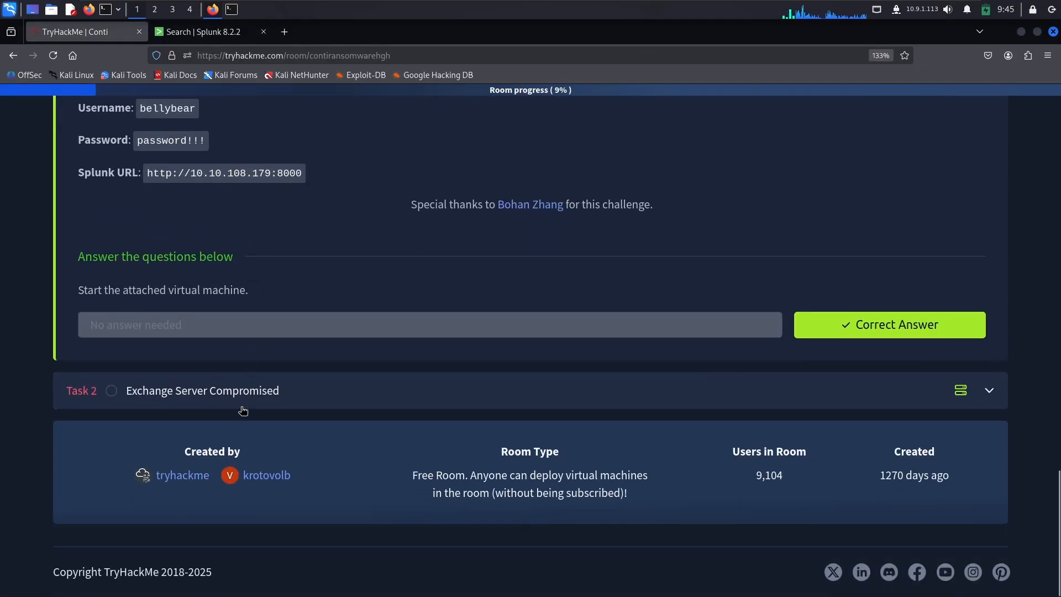
pyautogui.click(242, 405)
pyautogui.scroll(-5, 252, 370)
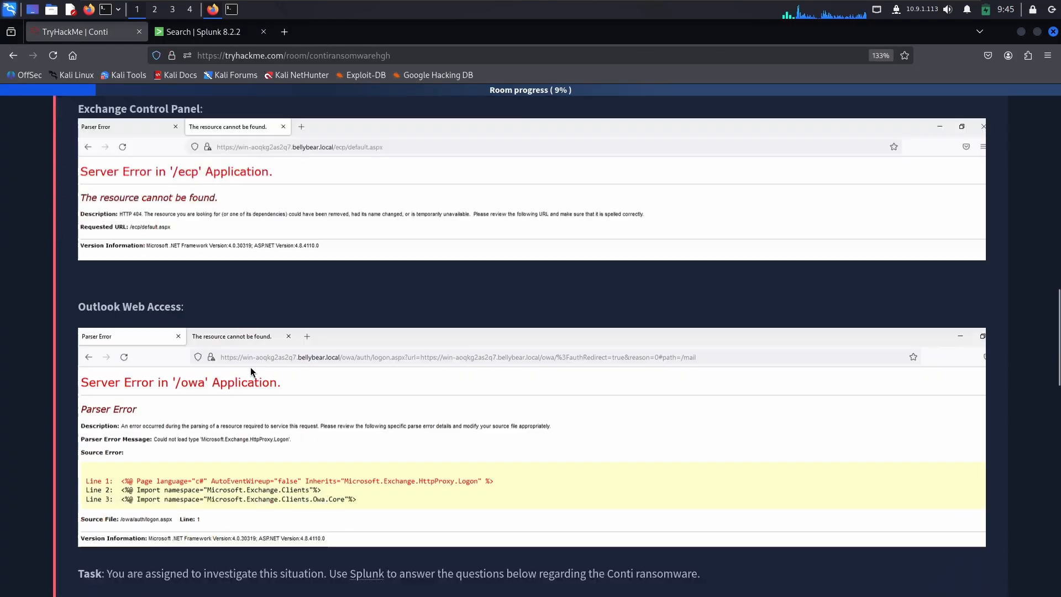
pyautogui.scroll(-3, 251, 371)
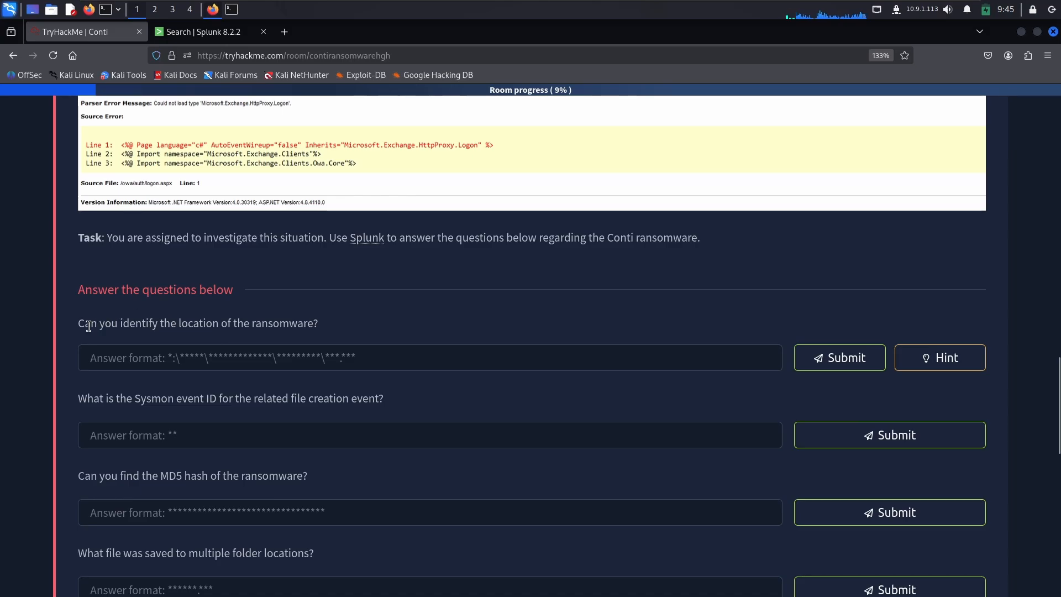
pyautogui.moveTo(79, 325); pyautogui.dragTo(319, 320)
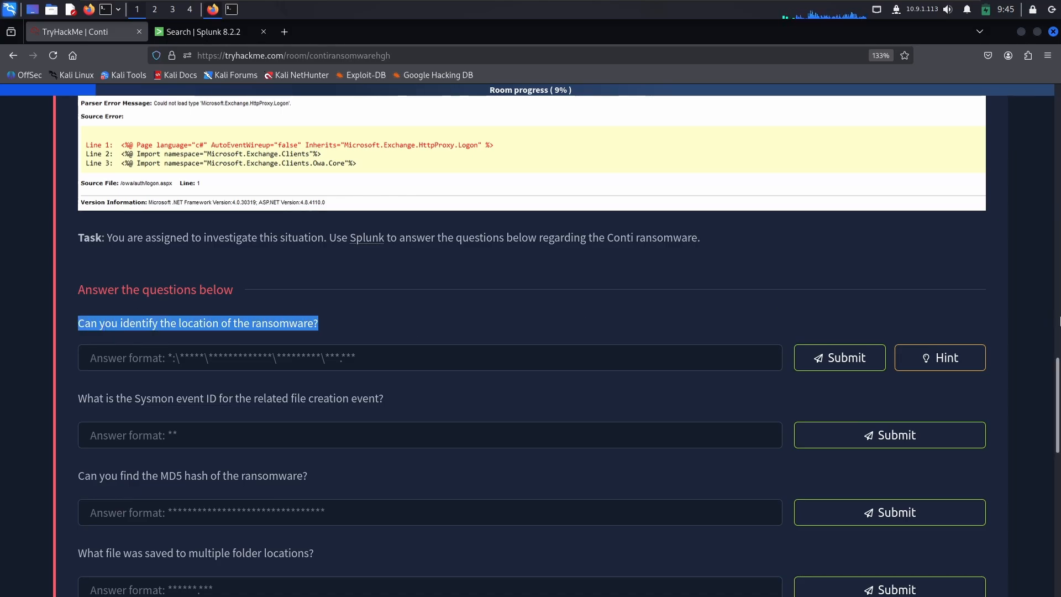
# Step: Open the hint for the ransomware location question, read it word by word and close it
pyautogui.click(948, 362)
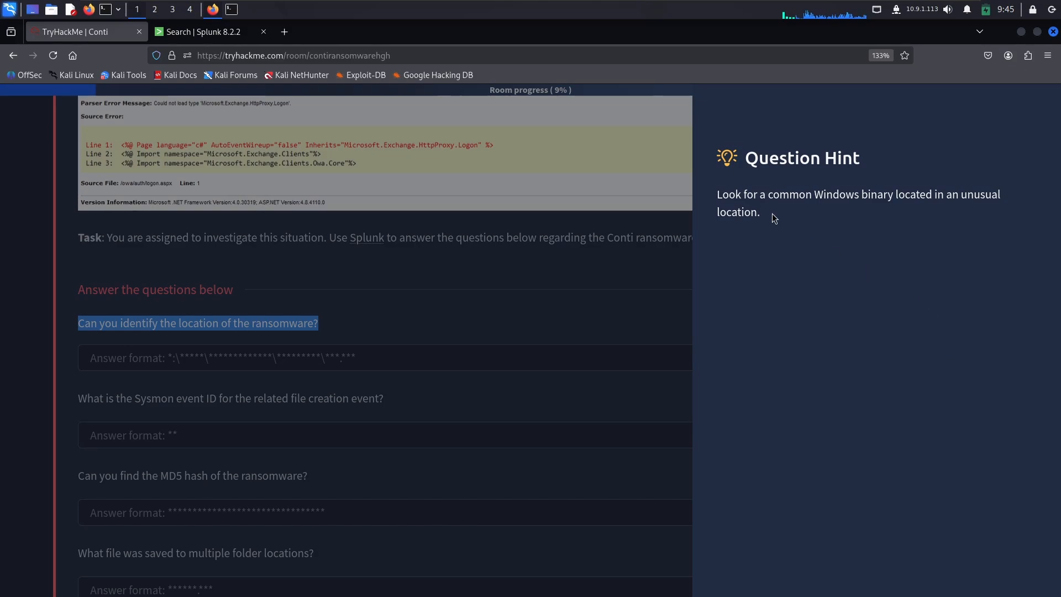
pyautogui.doubleClick(790, 194)
pyautogui.doubleClick(837, 195)
pyautogui.doubleClick(877, 194)
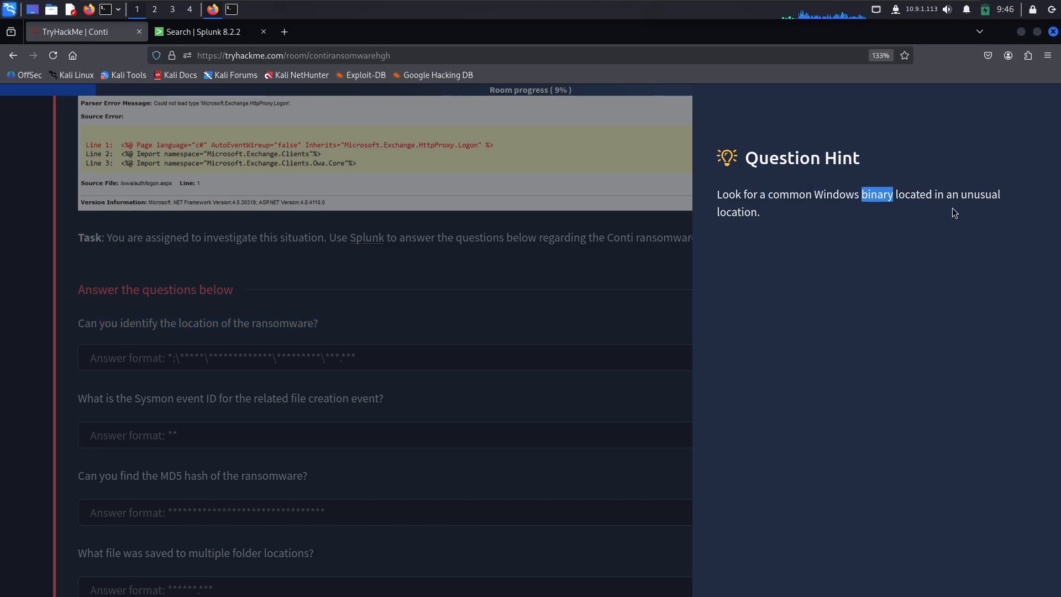
pyautogui.doubleClick(915, 193)
pyautogui.doubleClick(980, 195)
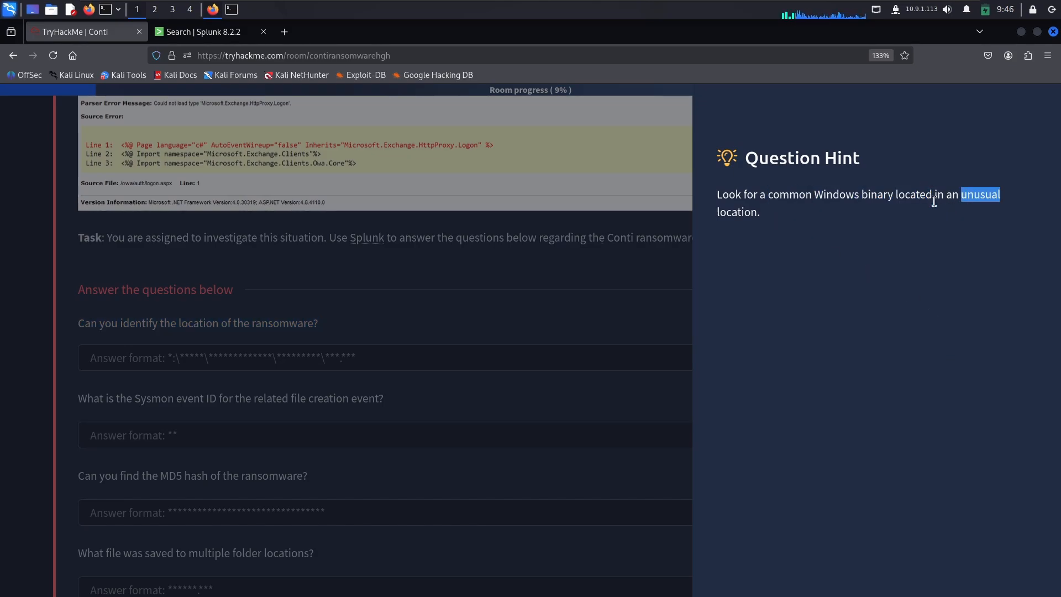
pyautogui.doubleClick(738, 213)
pyautogui.click(543, 326)
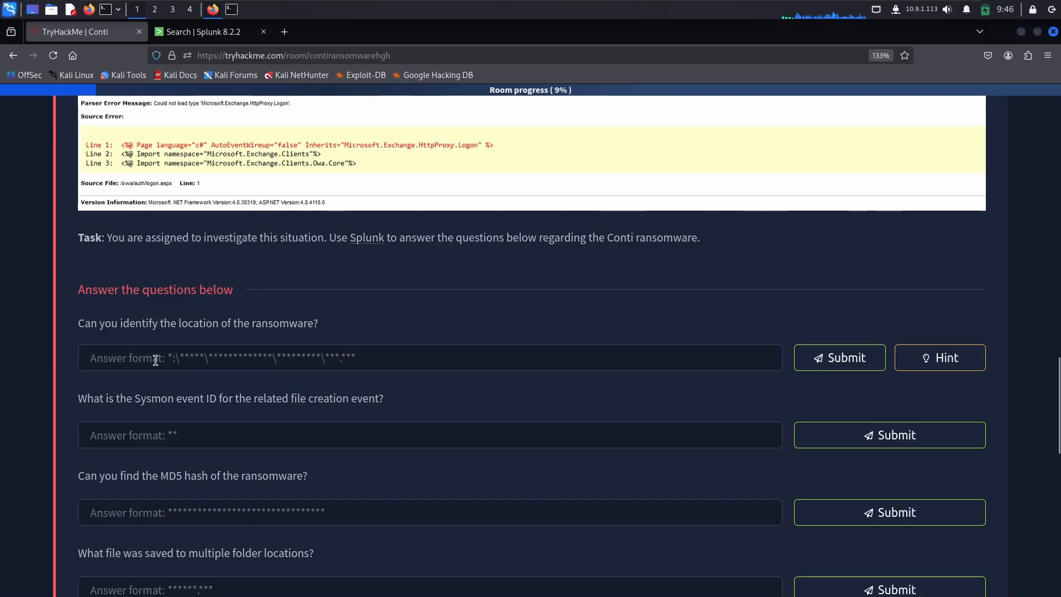
# Step: Switch back to Splunk and rerun the index=* search with the time range set to All time
pyautogui.click(198, 41)
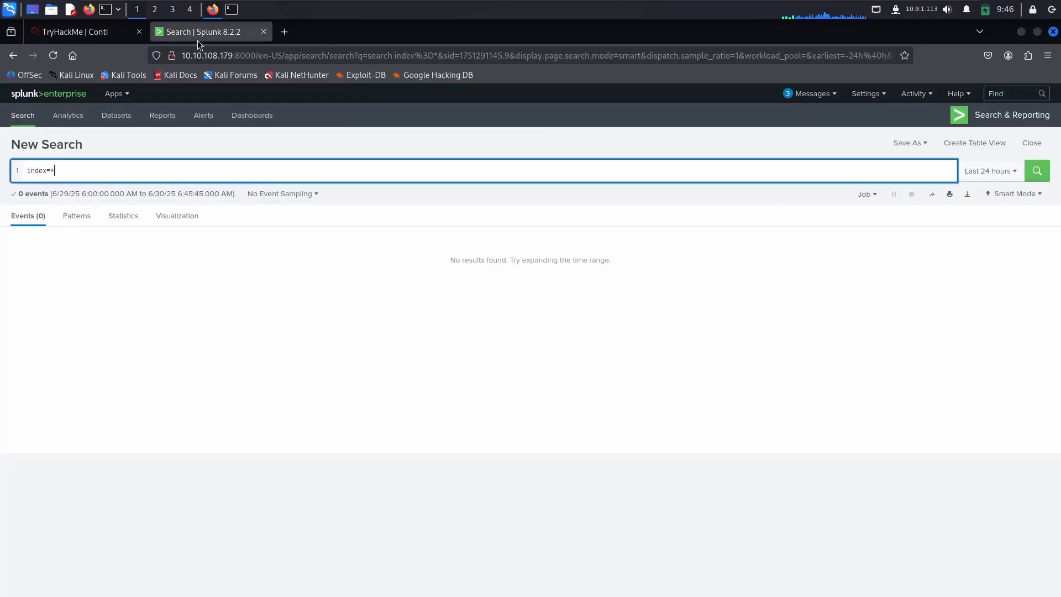
pyautogui.click(1002, 171)
pyautogui.click(960, 232)
pyautogui.click(1039, 169)
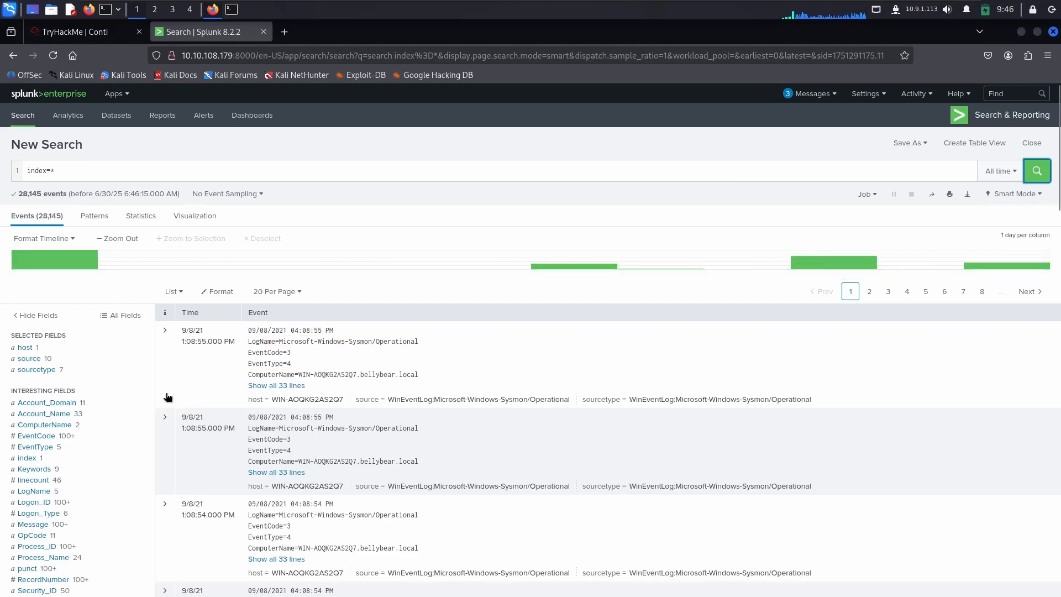
# Step: Examine the values of the sourcetype, source, host and Account_Domain fields in the search results
pyautogui.click(38, 370)
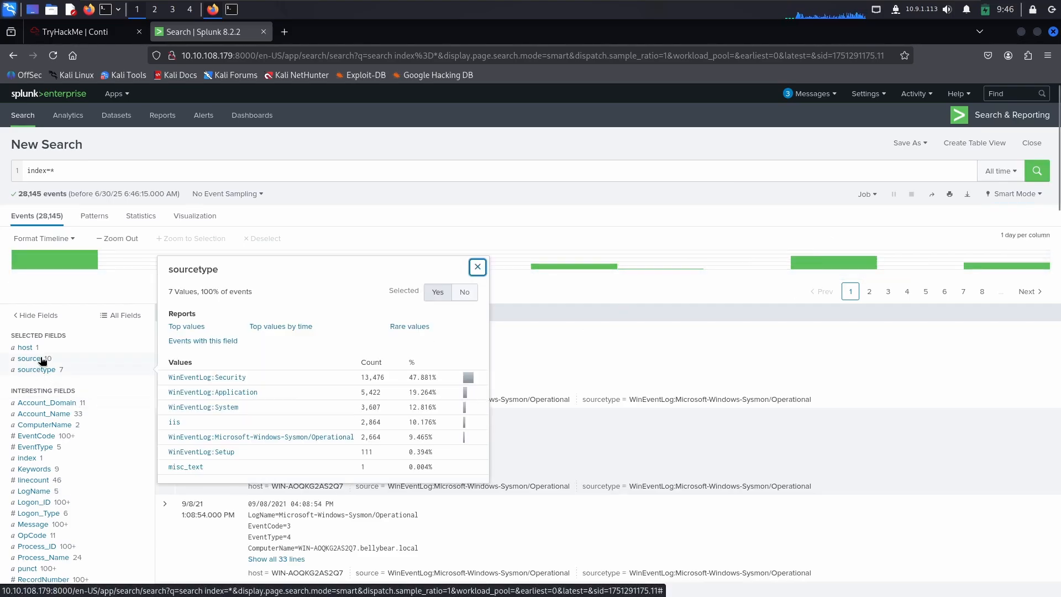
pyautogui.click(43, 359)
pyautogui.click(31, 347)
pyautogui.scroll(-2, 49, 344)
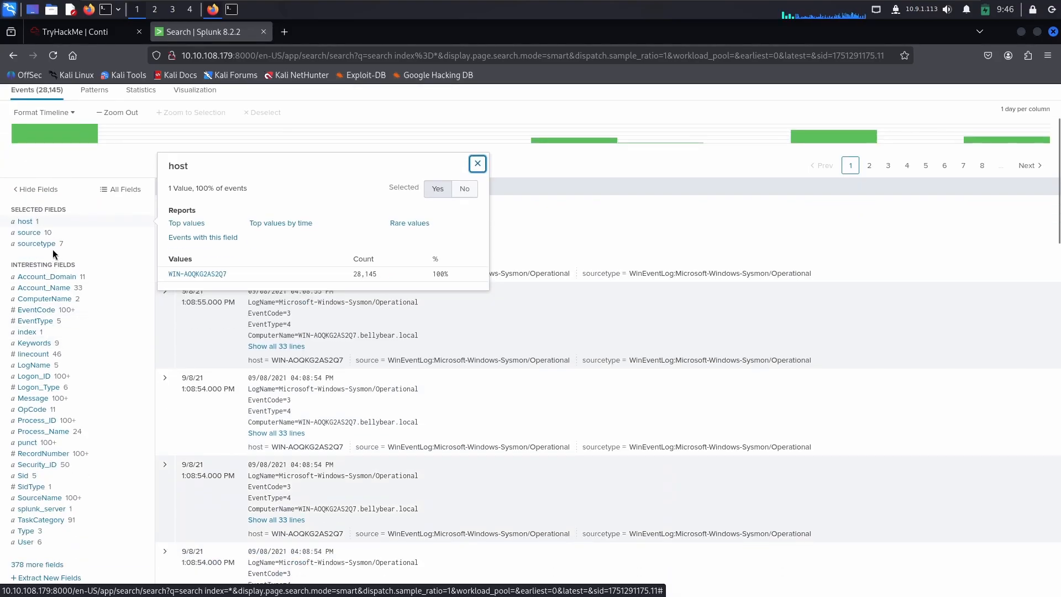
pyautogui.click(60, 278)
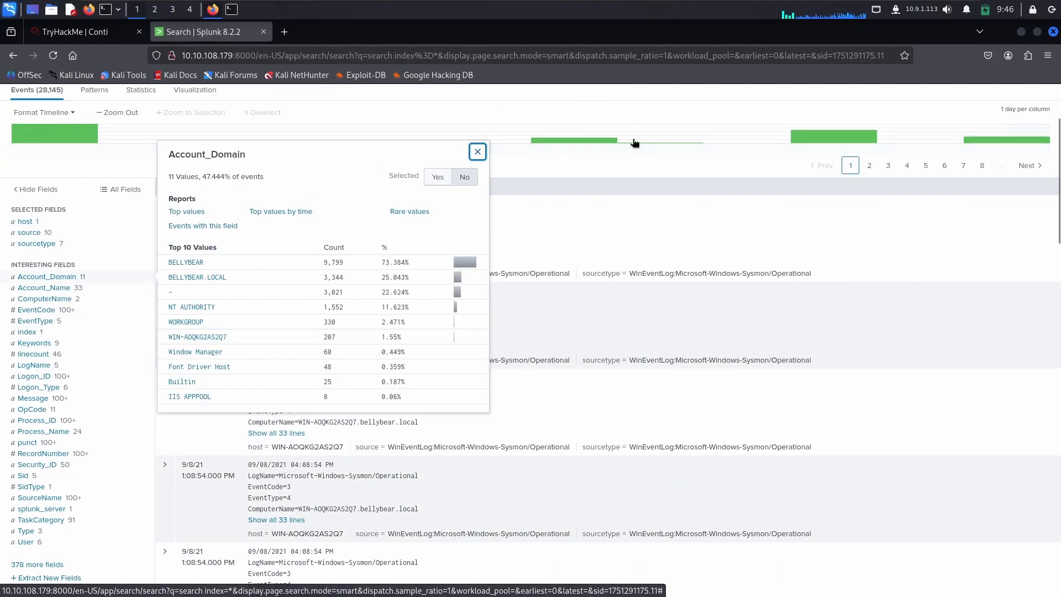
# Step: Close the Account_Domain details, return to the TryHackMe room and reread the ransomware location question and its hint
pyautogui.scroll(2, 584, 171)
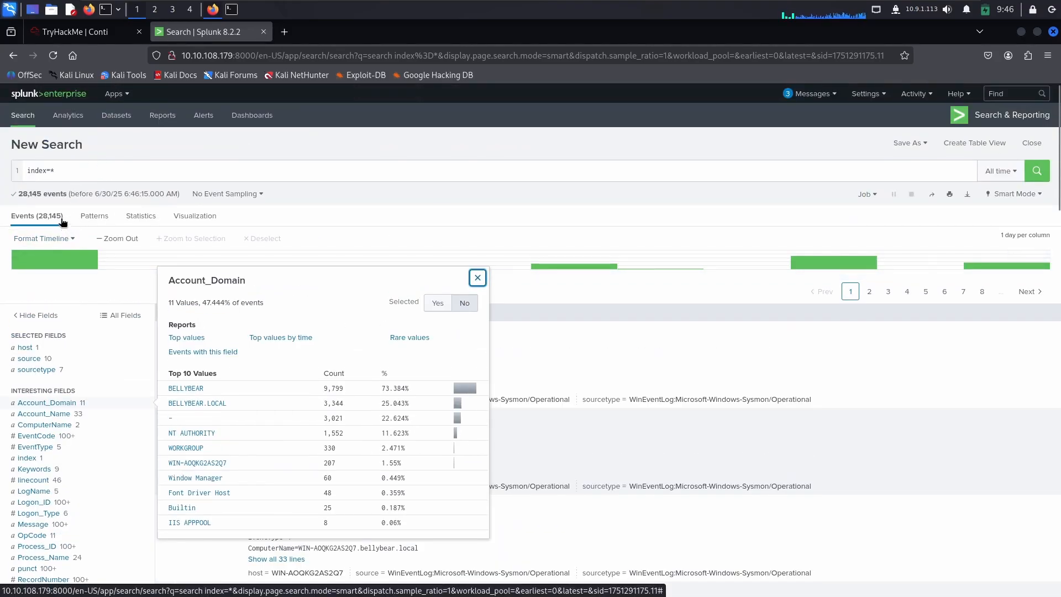
pyautogui.click(42, 220)
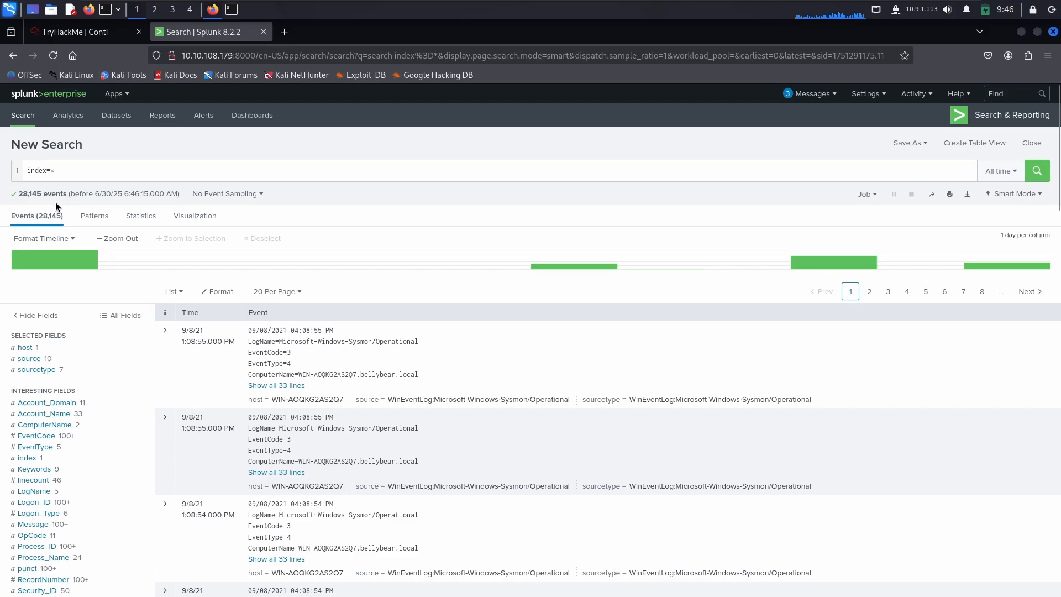
pyautogui.click(76, 33)
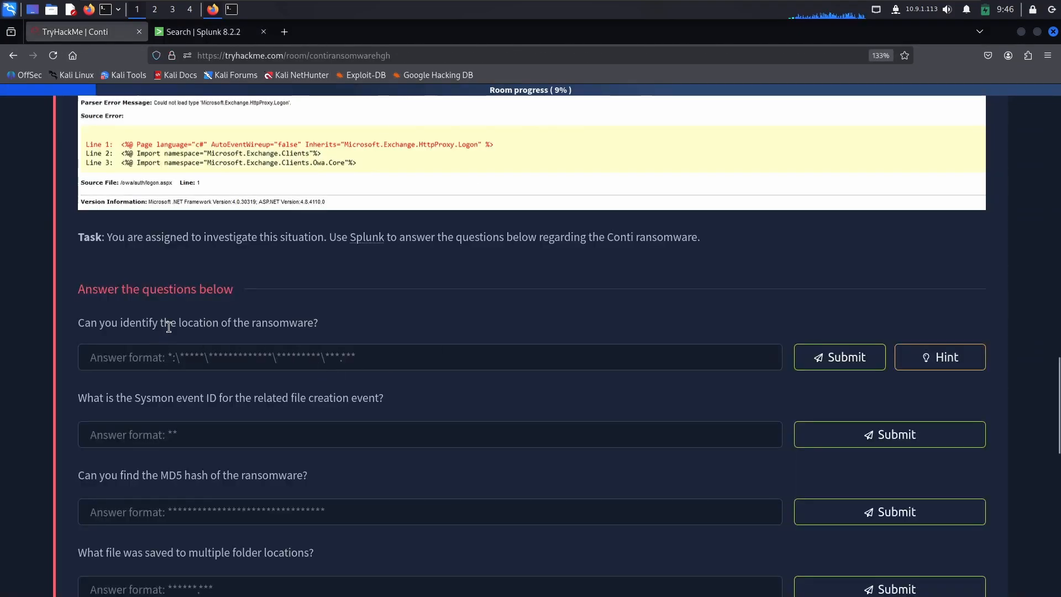
pyautogui.moveTo(169, 323); pyautogui.dragTo(308, 322)
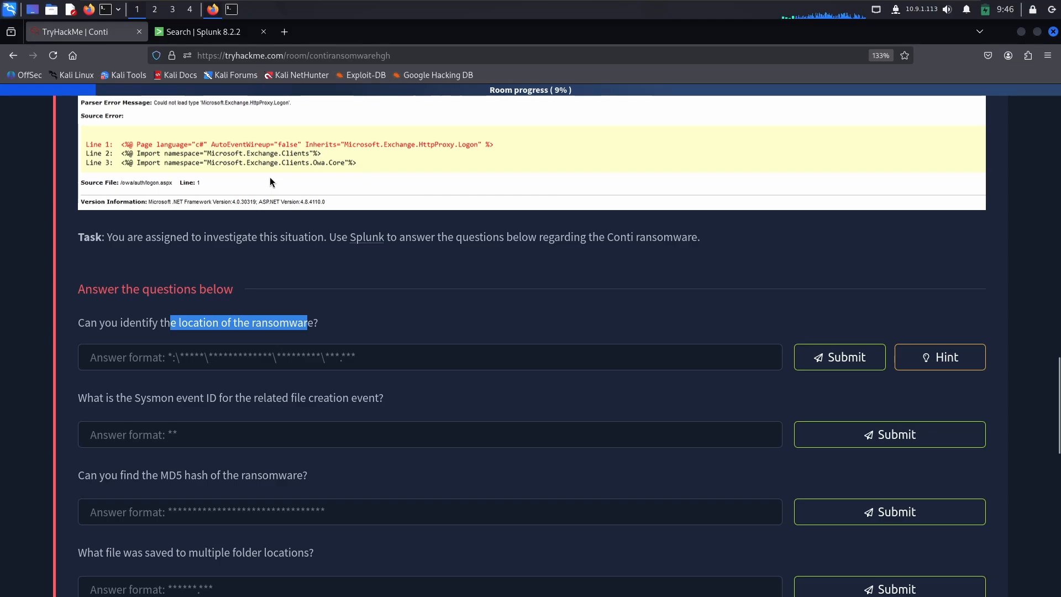
pyautogui.click(927, 363)
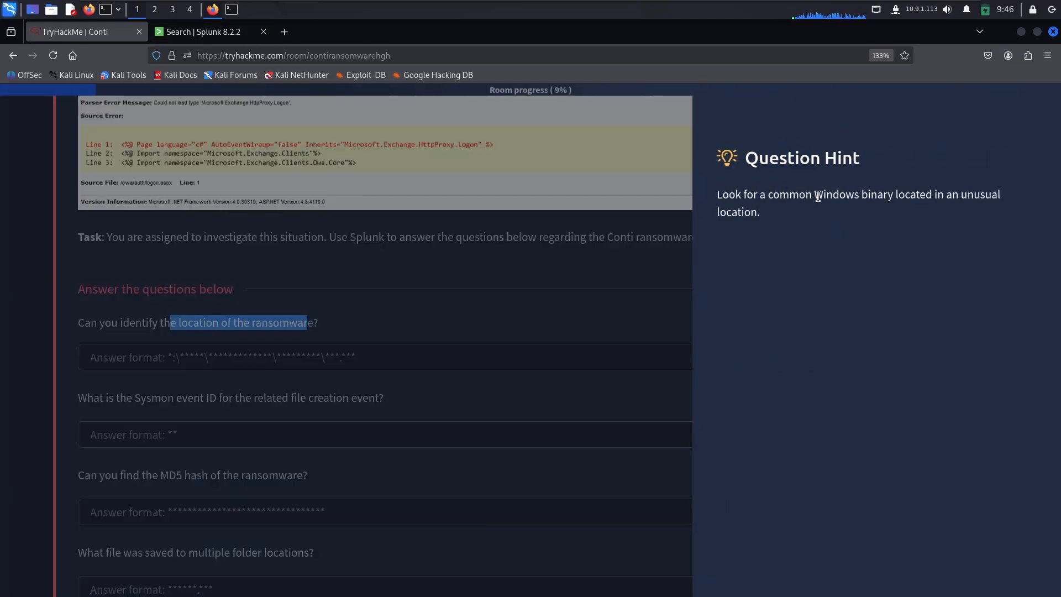
pyautogui.doubleClick(855, 195)
pyautogui.doubleClick(879, 195)
pyautogui.doubleClick(915, 194)
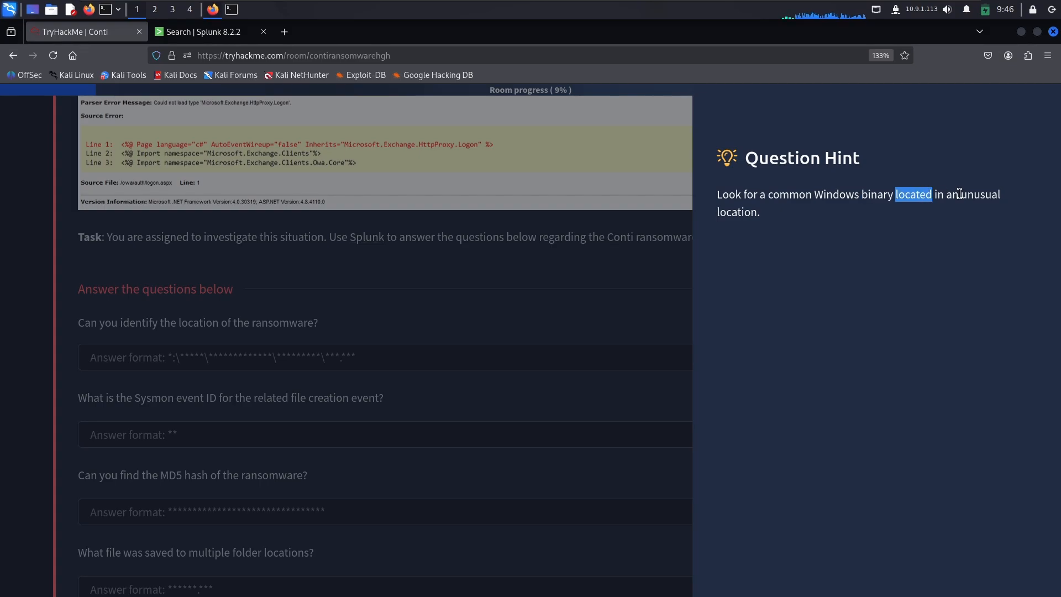
pyautogui.doubleClick(973, 191)
# Step: Switch back to Splunk and examine the values of the ComputerName, EventType, linecount, OpCode and Process_Name fields
pyautogui.click(205, 31)
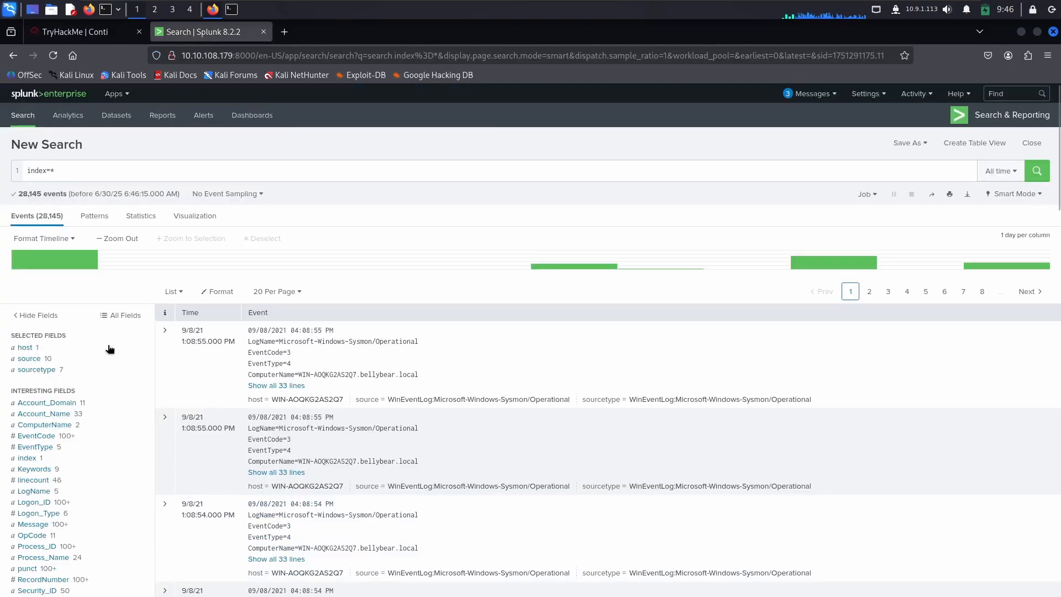
pyautogui.scroll(-2, 62, 439)
pyautogui.click(62, 362)
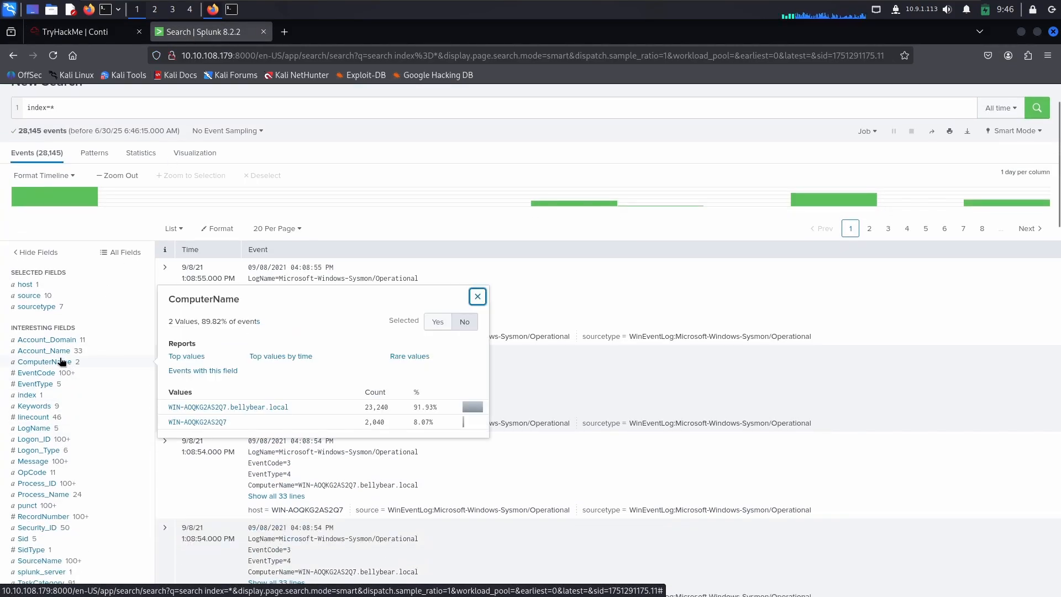
pyautogui.click(61, 385)
pyautogui.scroll(-1, 57, 353)
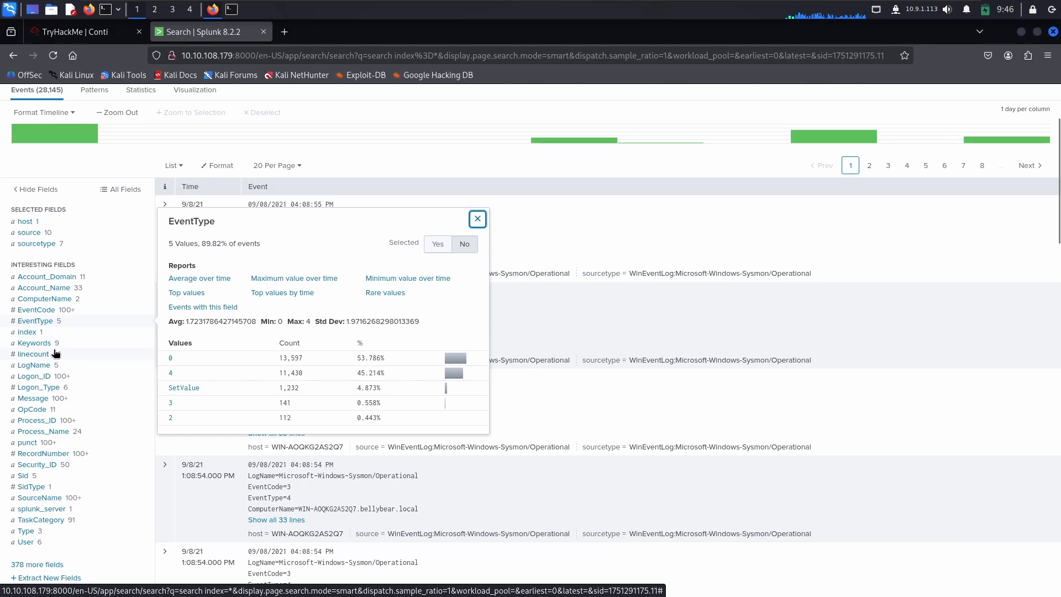
pyautogui.click(55, 353)
pyautogui.click(42, 411)
pyautogui.click(43, 433)
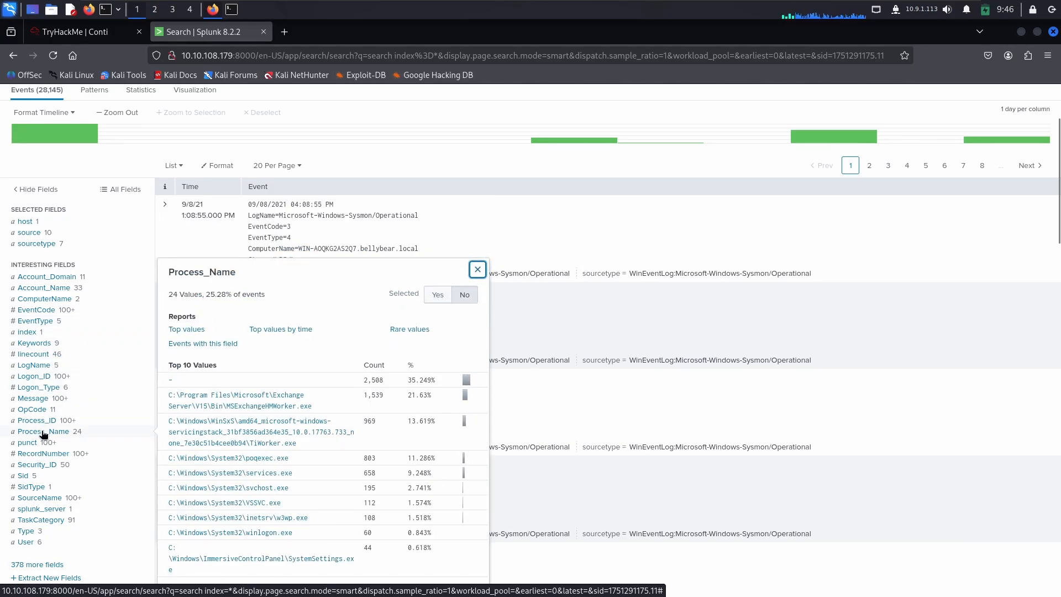
pyautogui.scroll(-2, 43, 434)
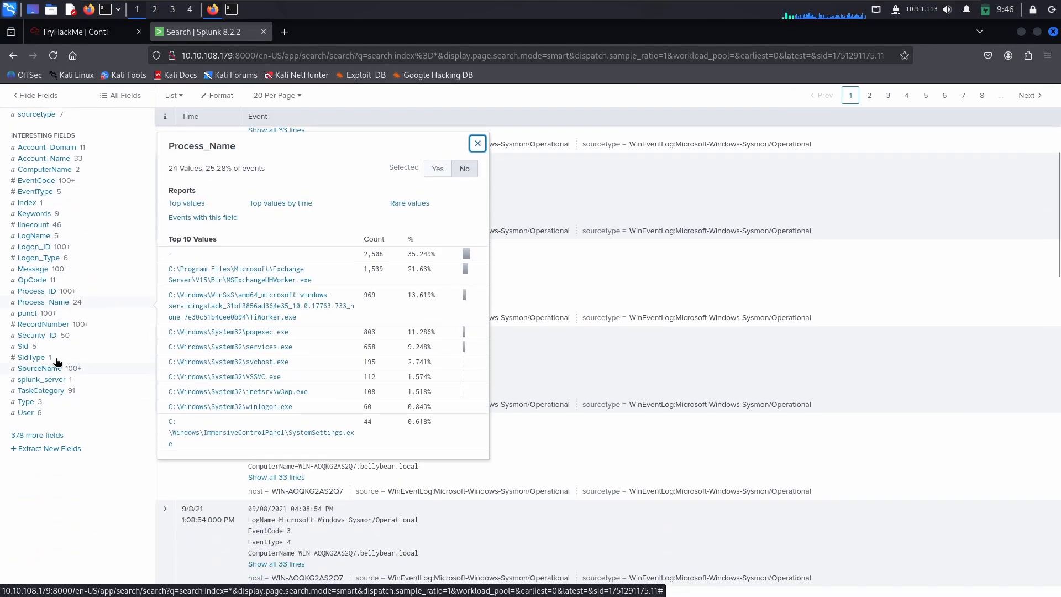
# Step: Examine the values of the RecordNumber, Sid, SidType, splunk_server, TaskCategory, Type and User fields
pyautogui.click(50, 324)
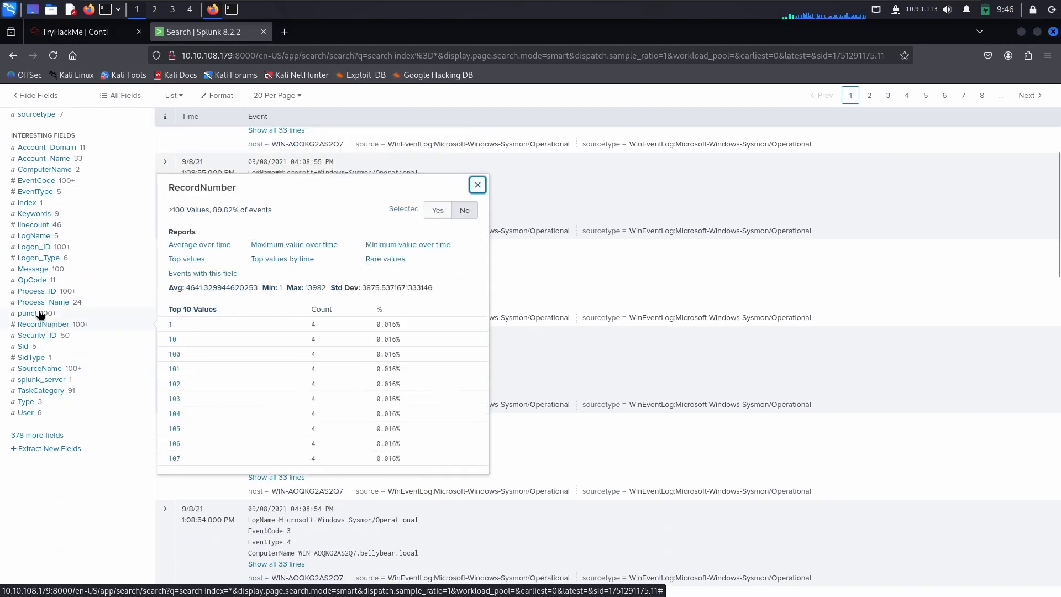
pyautogui.click(47, 346)
pyautogui.click(47, 358)
pyautogui.click(53, 379)
pyautogui.click(56, 391)
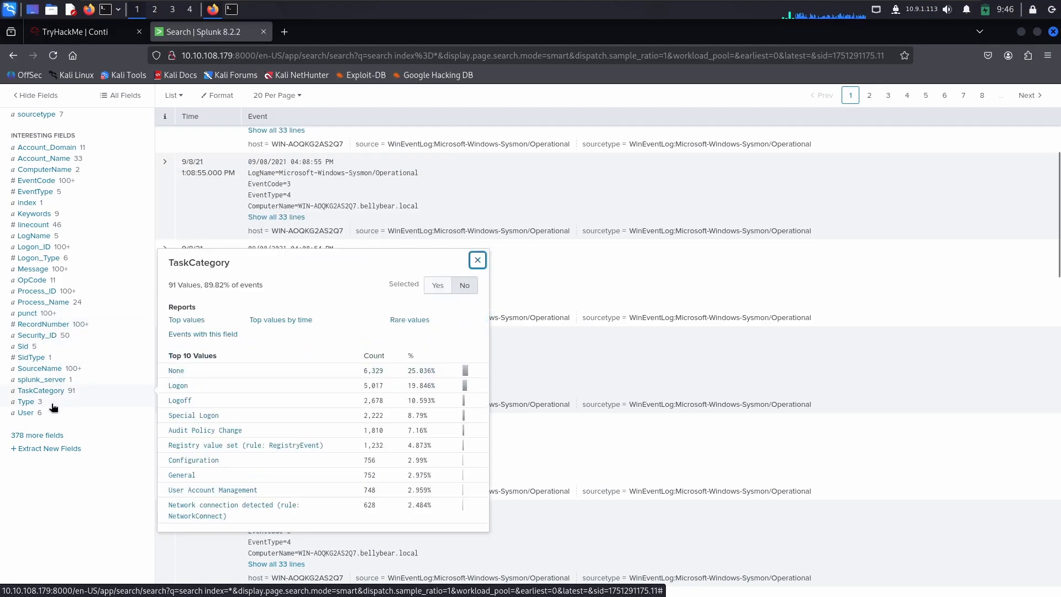
pyautogui.click(52, 403)
pyautogui.click(43, 414)
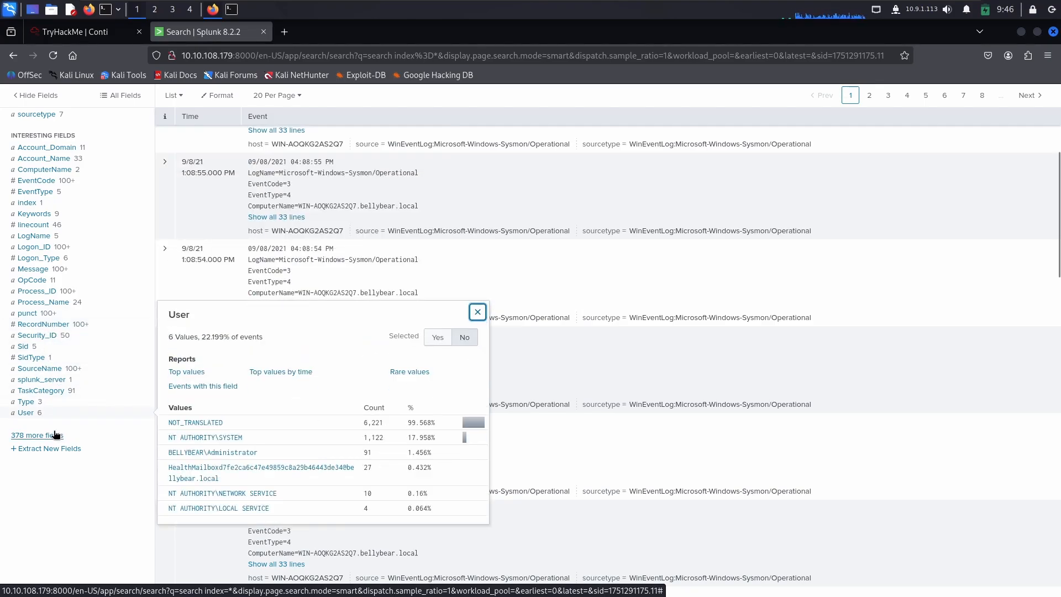
# Step: Open the list of additional fields and expand Account_Domain and Account_Name to examine their values
pyautogui.click(21, 437)
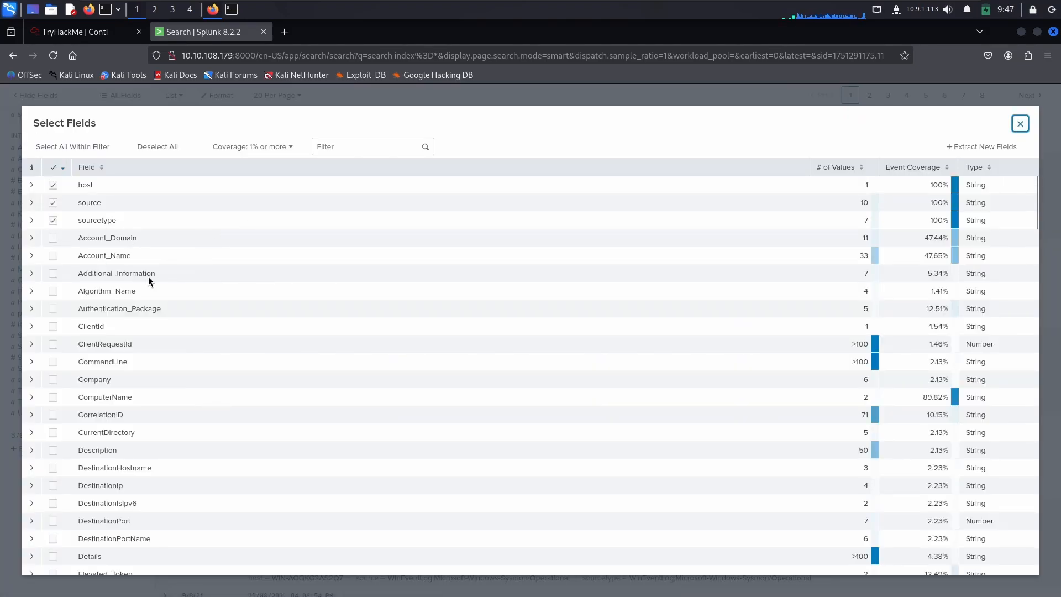
pyautogui.scroll(-2, 150, 323)
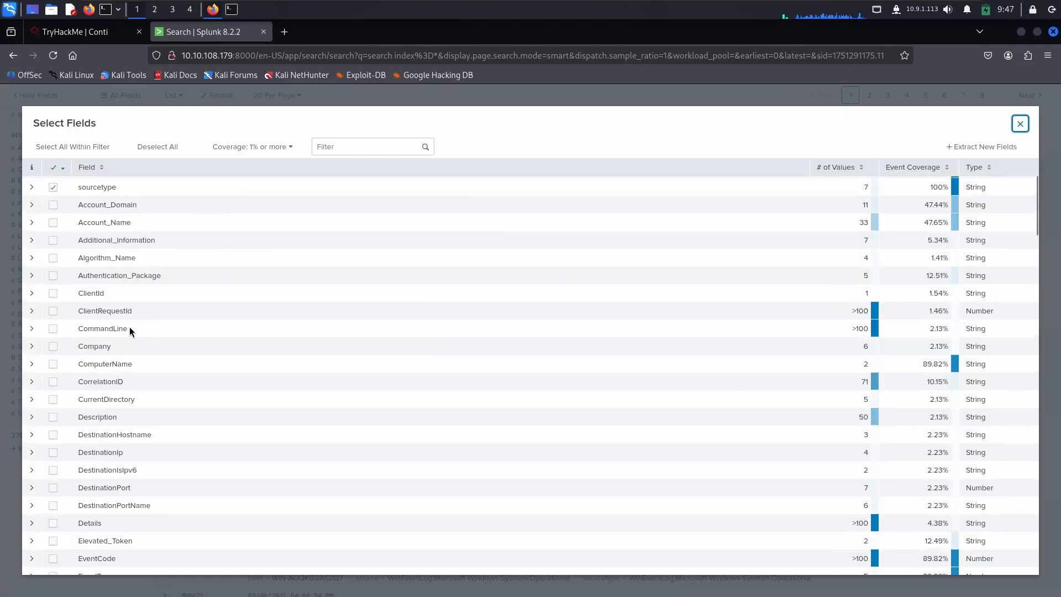
pyautogui.scroll(2, 129, 327)
pyautogui.click(33, 239)
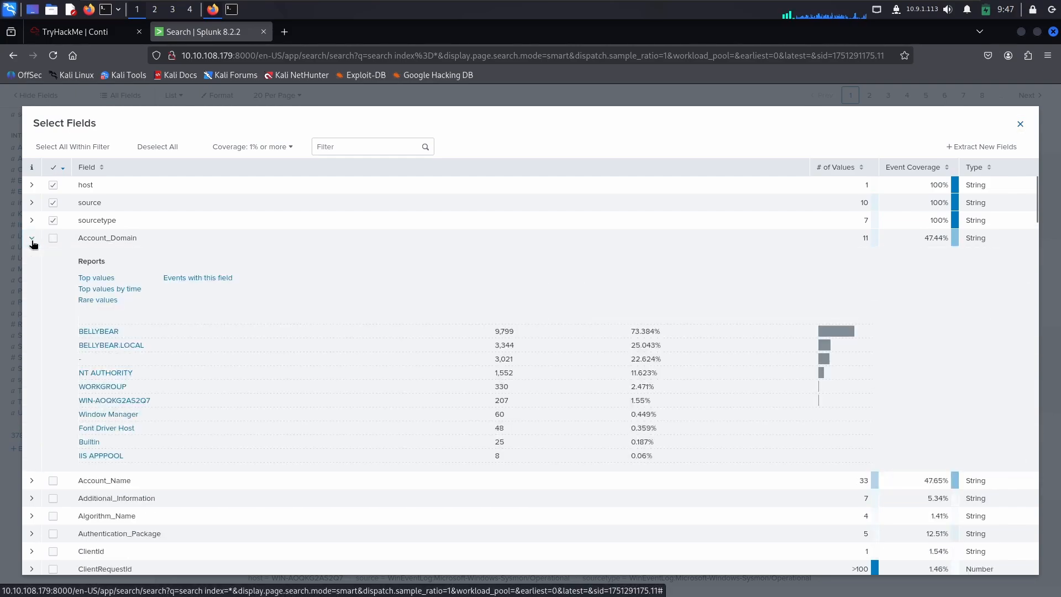
pyautogui.scroll(-2, 86, 287)
pyautogui.scroll(-1, 48, 386)
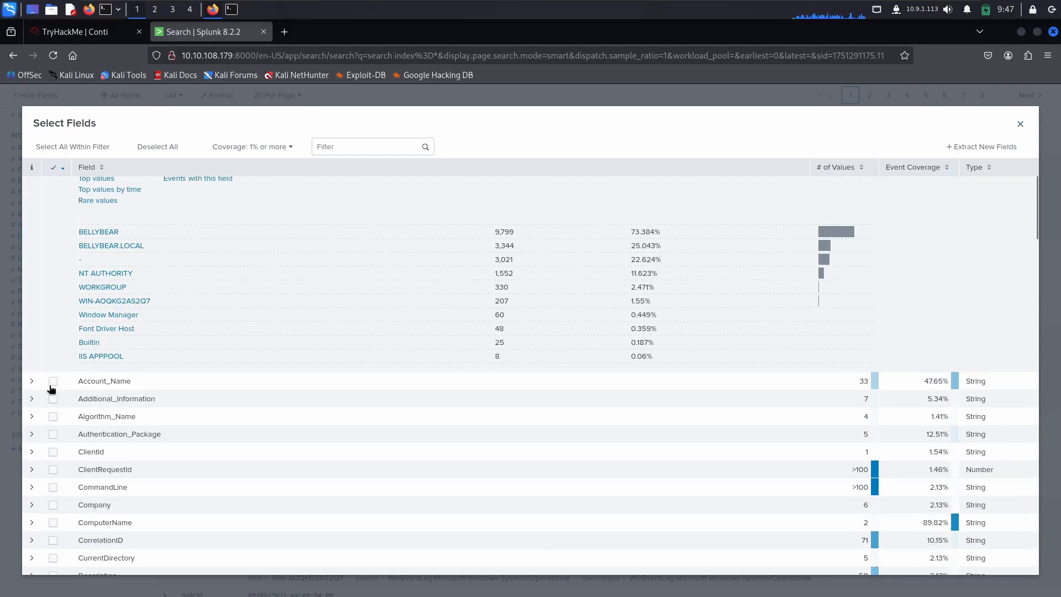
pyautogui.click(31, 381)
pyautogui.scroll(-1, 47, 380)
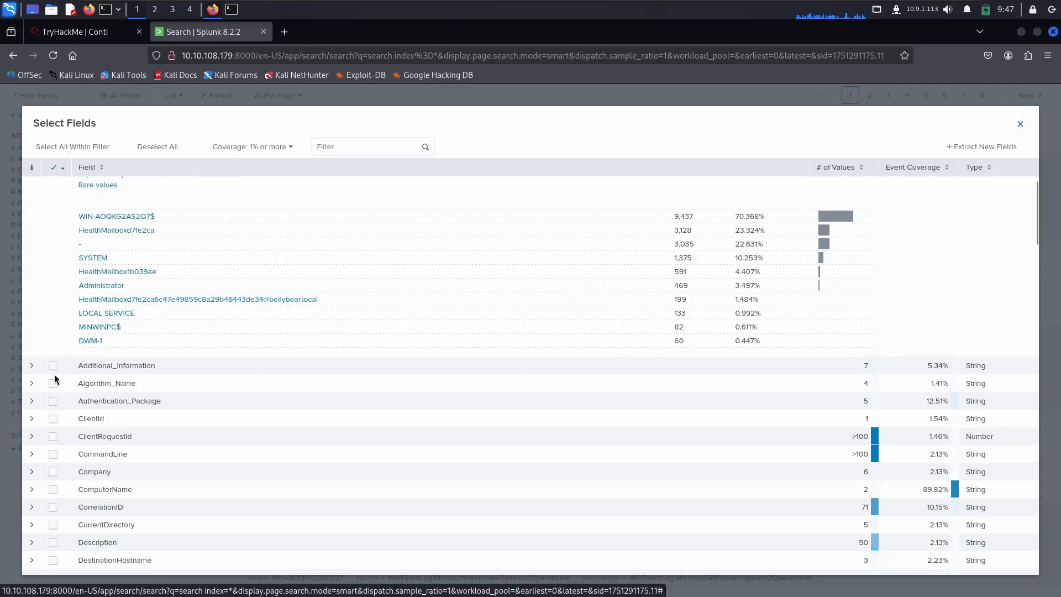
# Step: Expand the Additional_Information, Algorithm_Name and Company fields in the field list to examine their values
pyautogui.scroll(-1, 54, 373)
pyautogui.click(24, 335)
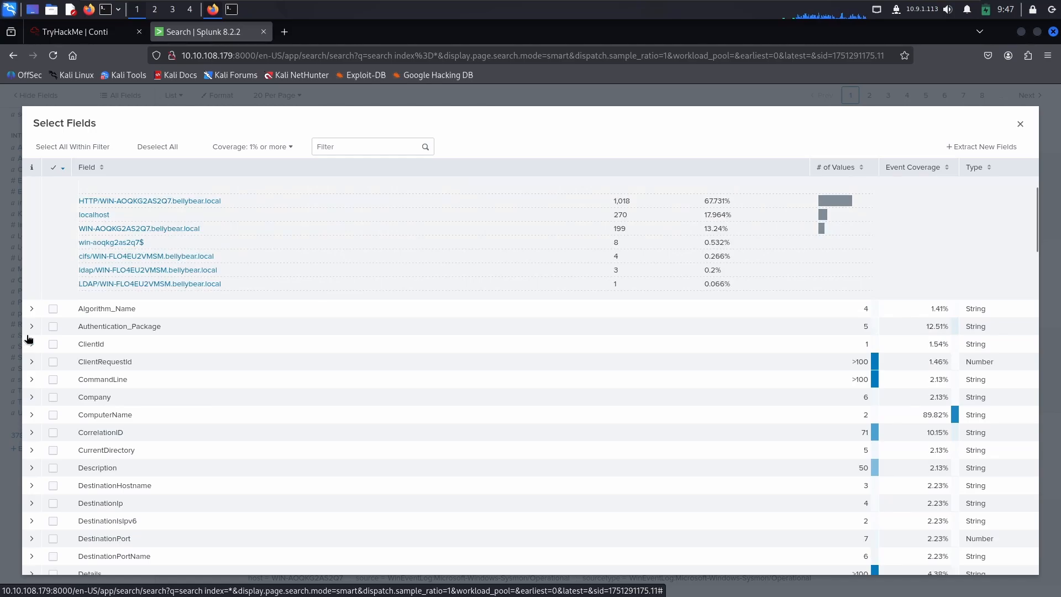
pyautogui.scroll(-1, 28, 338)
pyautogui.click(31, 276)
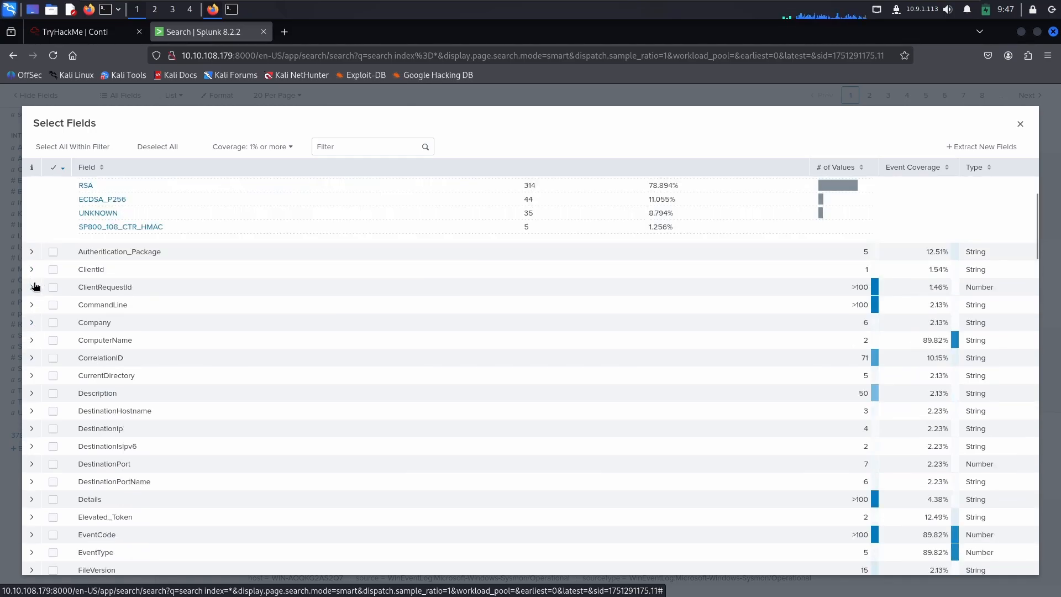
pyautogui.click(33, 330)
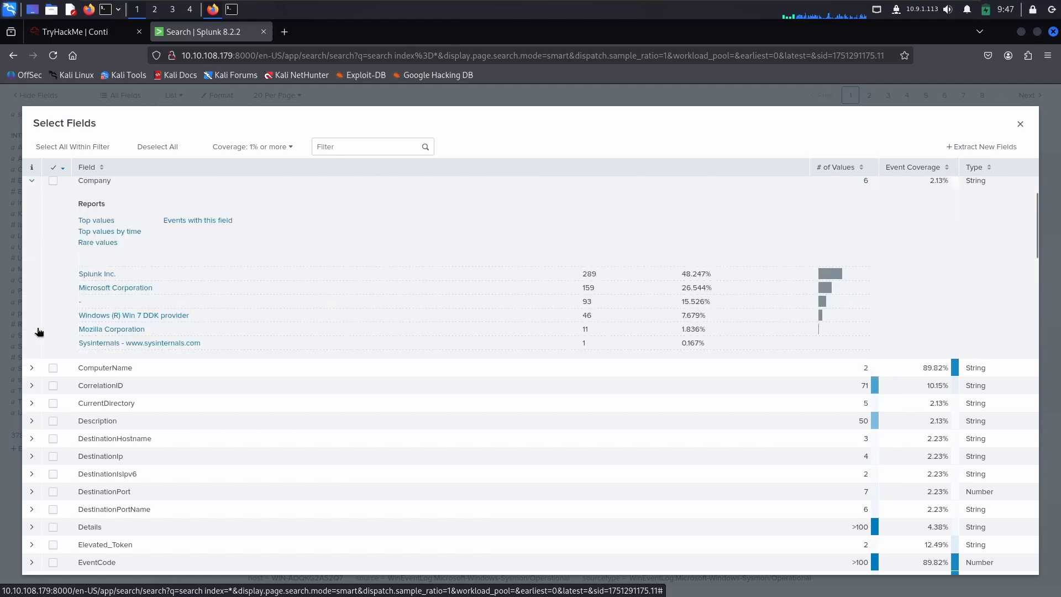
pyautogui.scroll(-4, 42, 327)
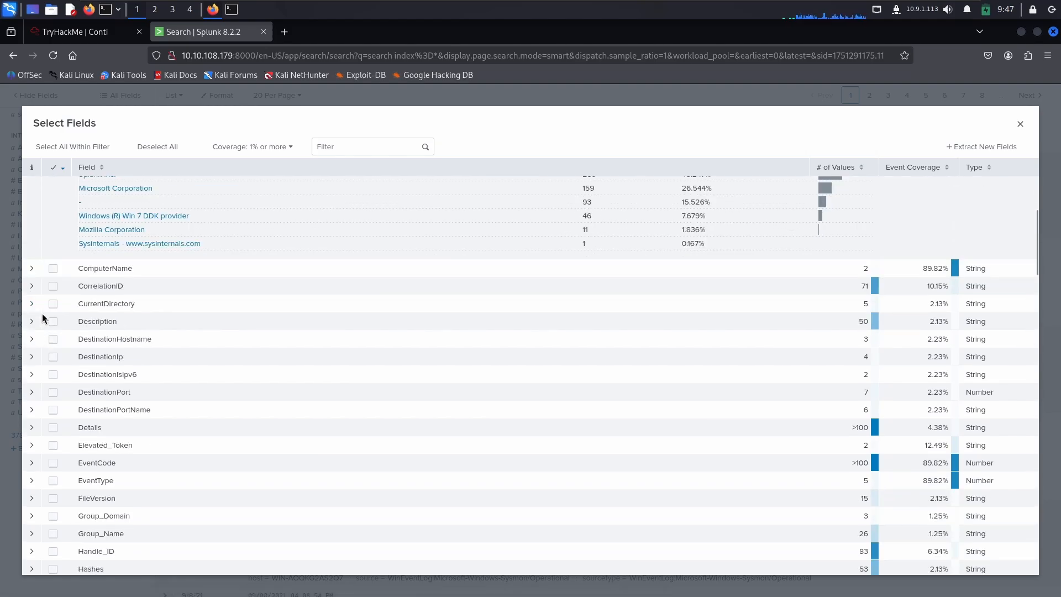
pyautogui.scroll(-2, 42, 317)
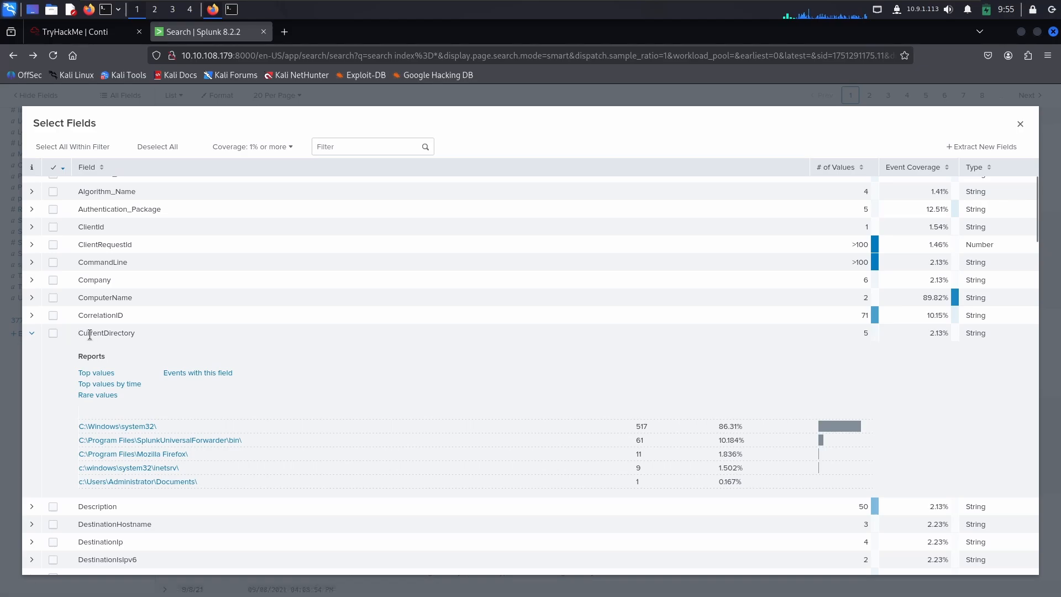
# Step: Review the directory paths listed under CurrentDirectory, and check the answer format of the ransomware location question in the TryHackMe room
pyautogui.click(157, 335)
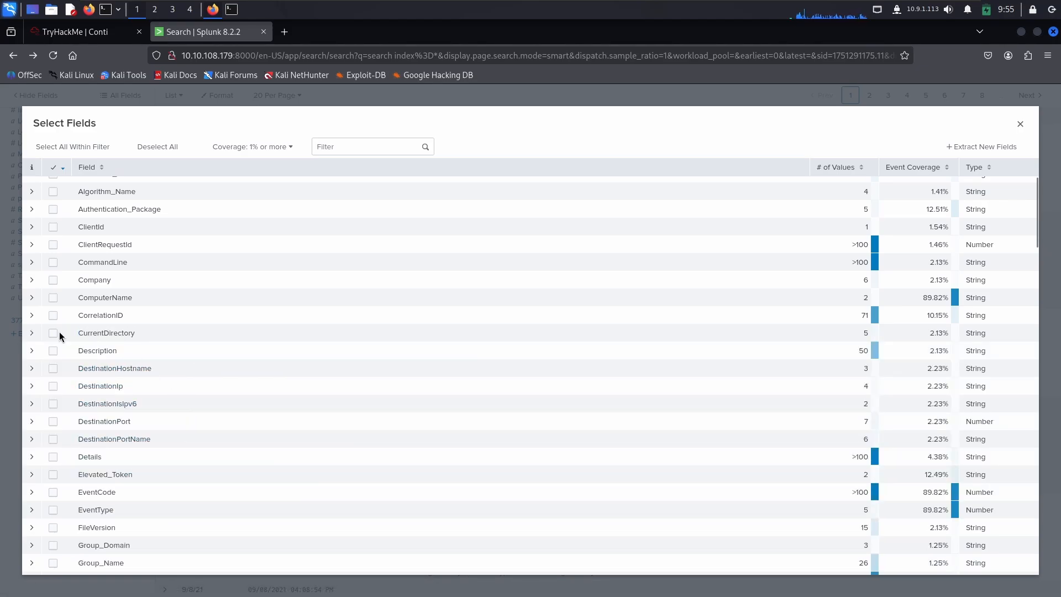
pyautogui.click(32, 333)
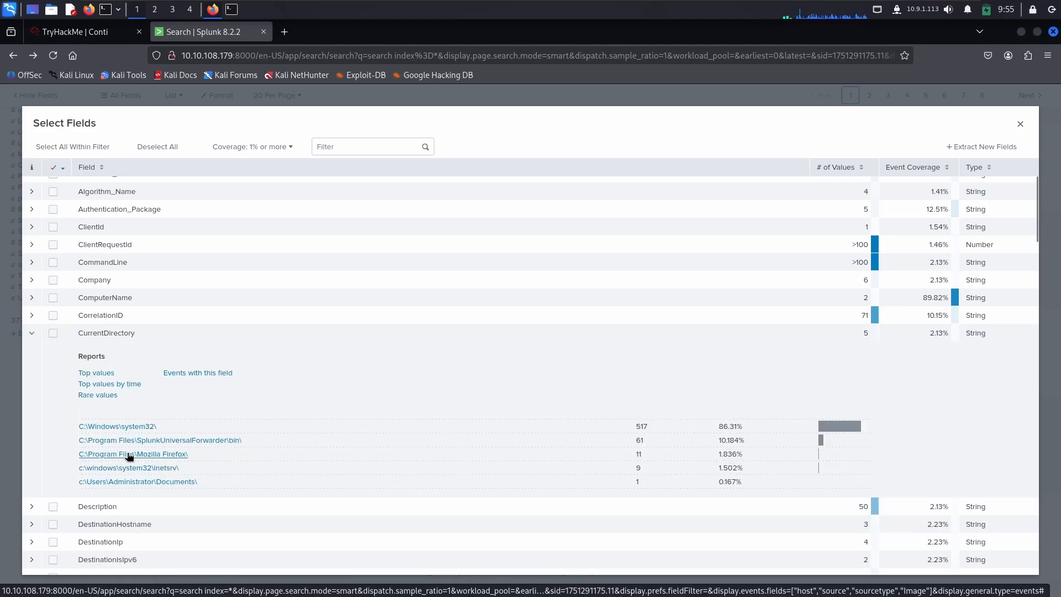
pyautogui.moveTo(68, 483); pyautogui.dragTo(177, 482)
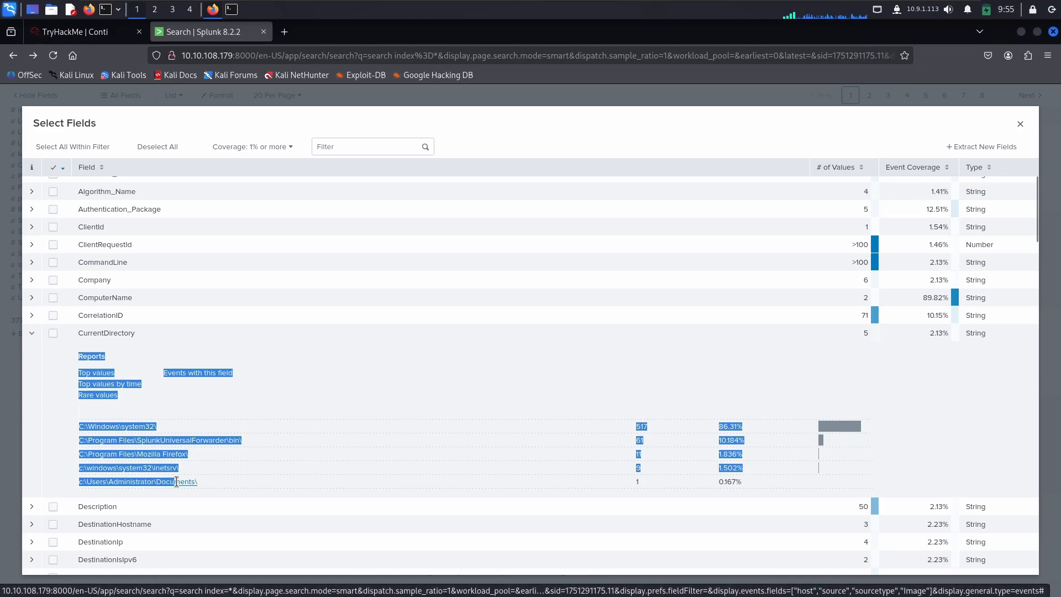
pyautogui.click(48, 479)
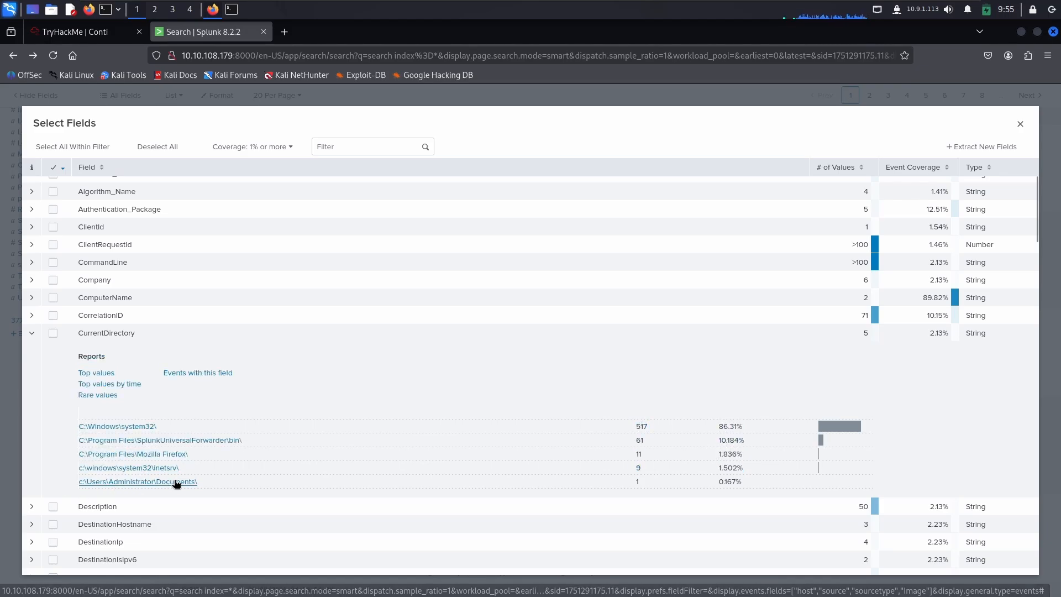
pyautogui.click(68, 33)
pyautogui.click(135, 350)
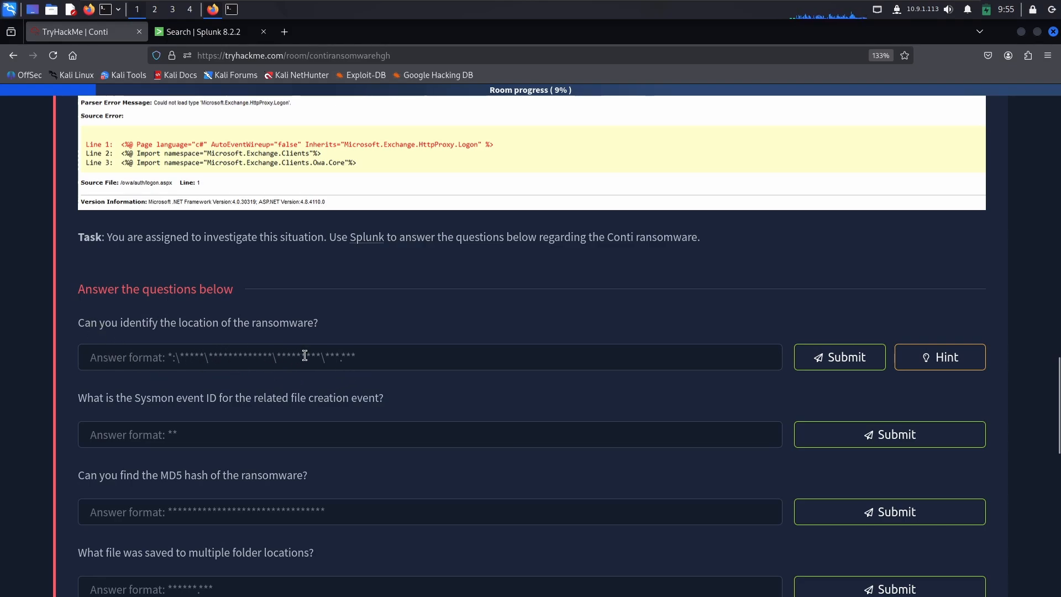
# Step: Switch back to Splunk, add CurrentDirectory to the selected fields and close the field list
pyautogui.click(199, 32)
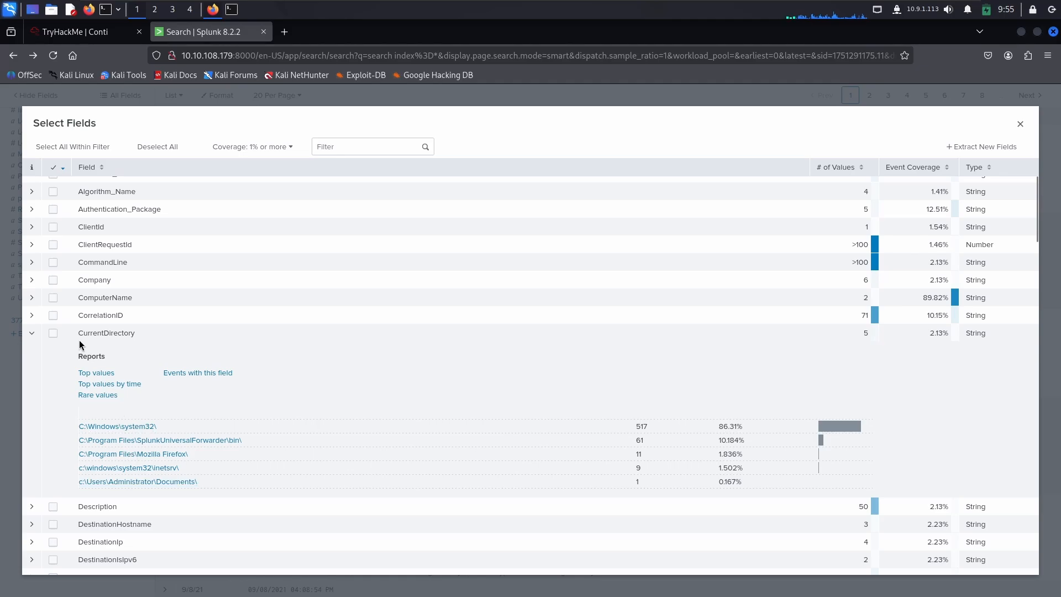
pyautogui.click(53, 334)
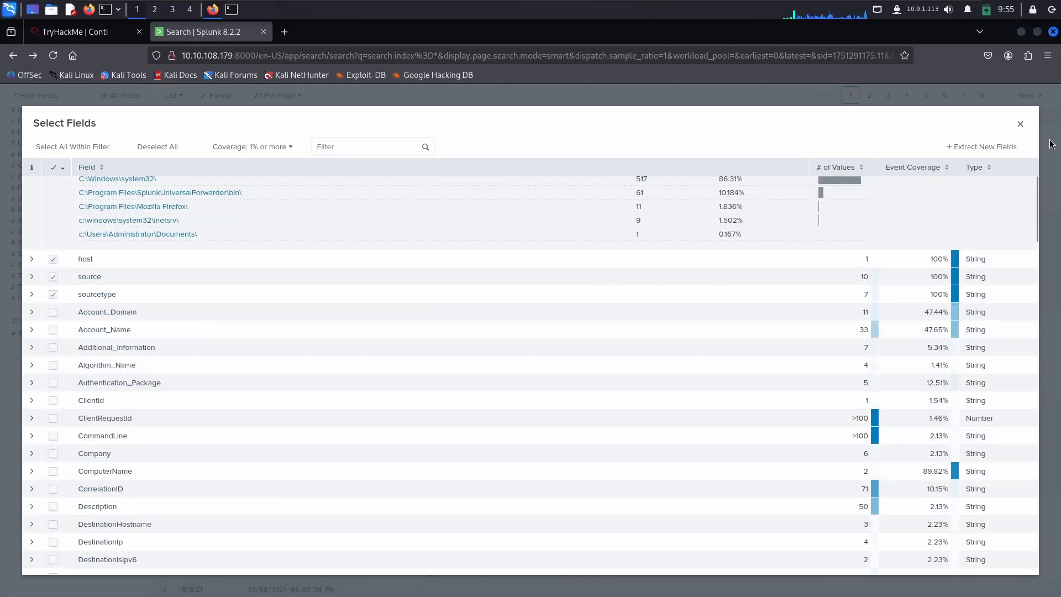
pyautogui.click(1020, 125)
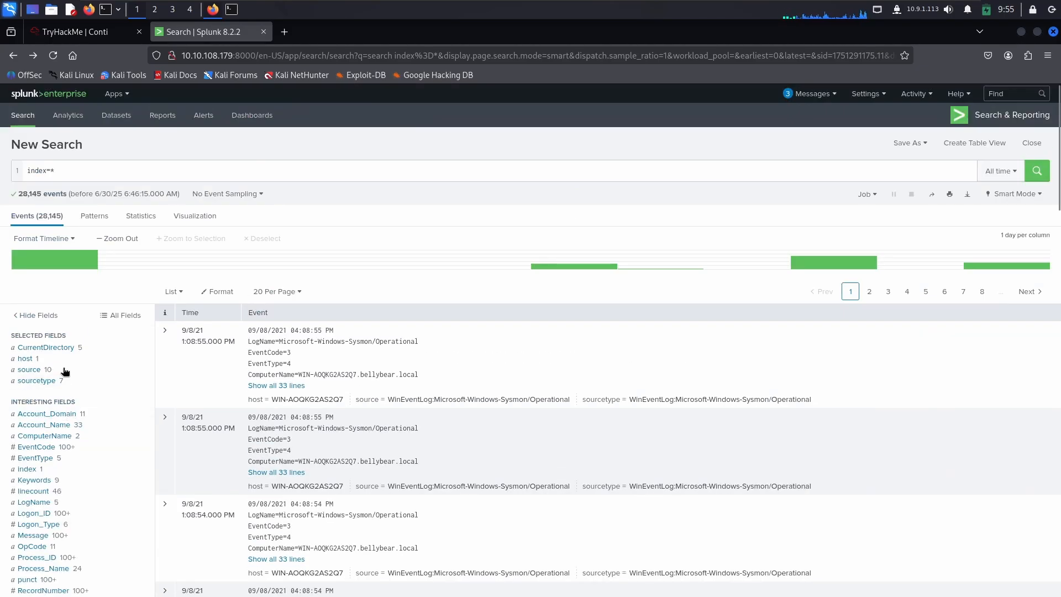
# Step: Filter the search to events whose CurrentDirectory is c:\Users\Administrator\Documents\ and expand the details of the matching event
pyautogui.click(44, 348)
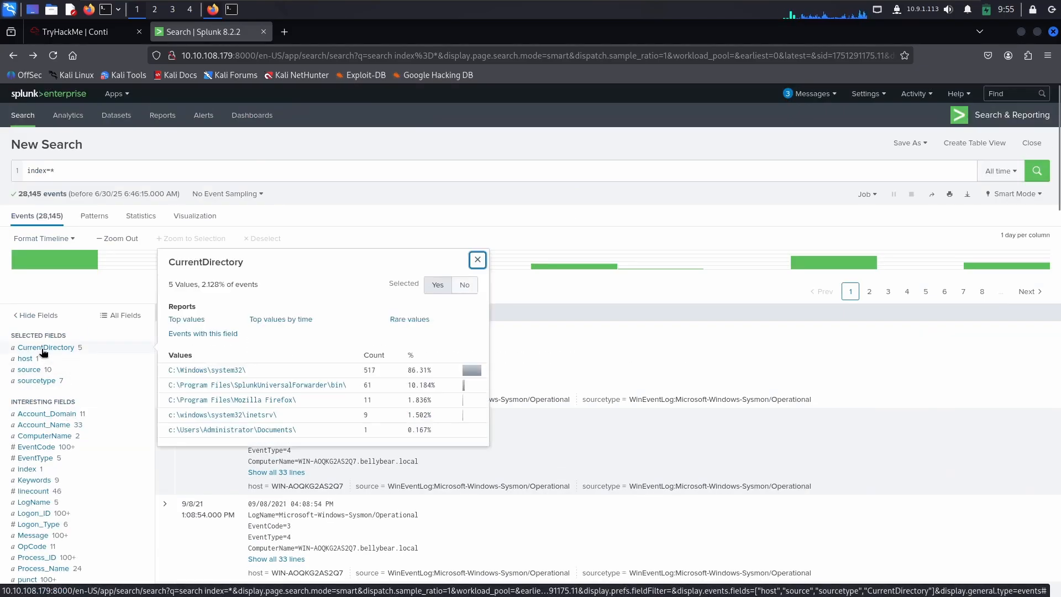
pyautogui.click(246, 433)
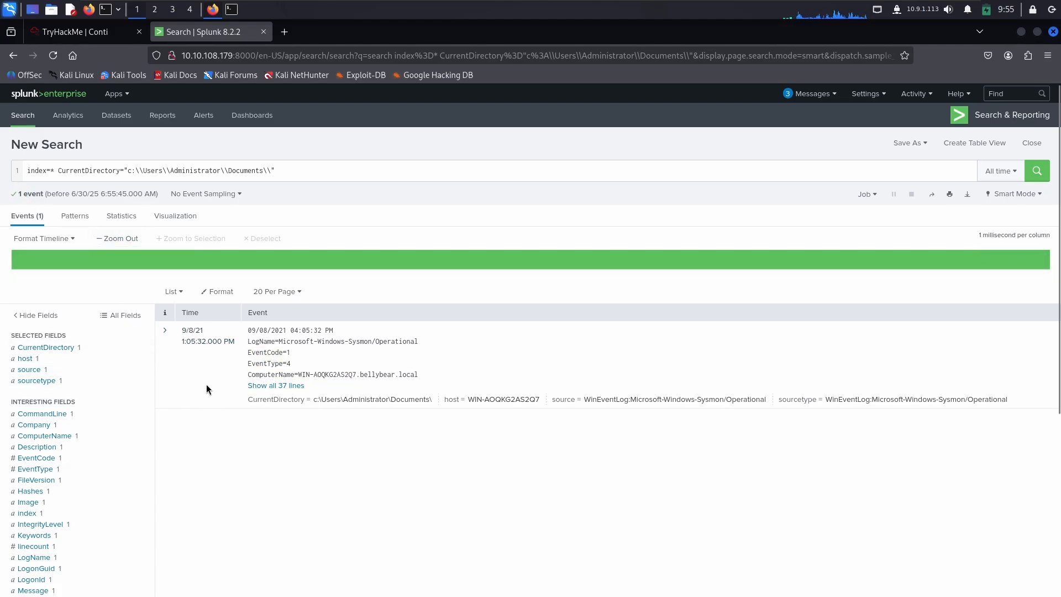
pyautogui.click(164, 331)
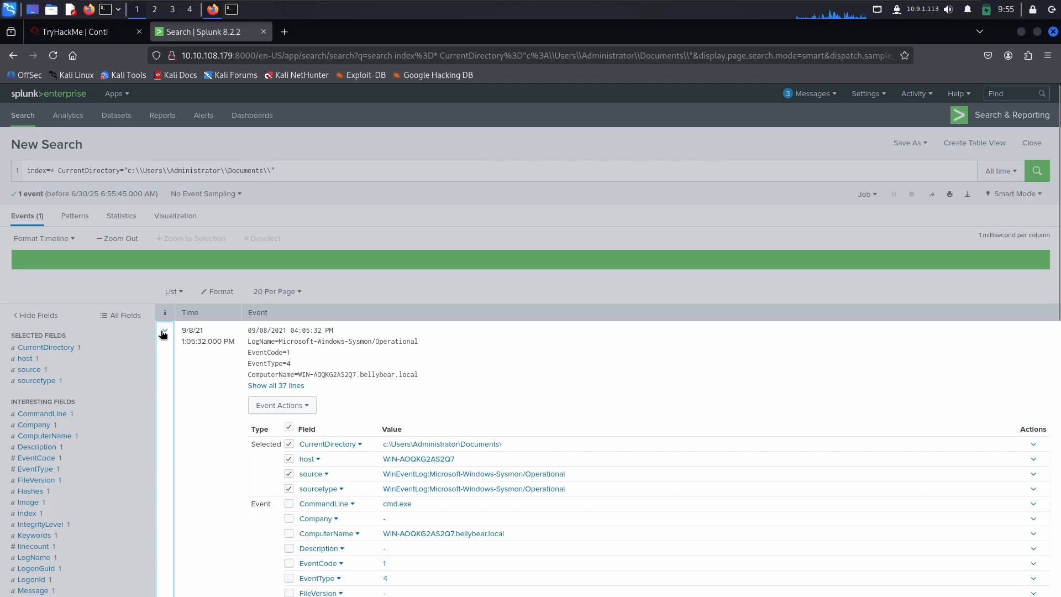
# Step: Collapse the event's details and examine the CurrentDirectory, CommandLine and Company values in the field list
pyautogui.click(164, 331)
pyautogui.click(48, 348)
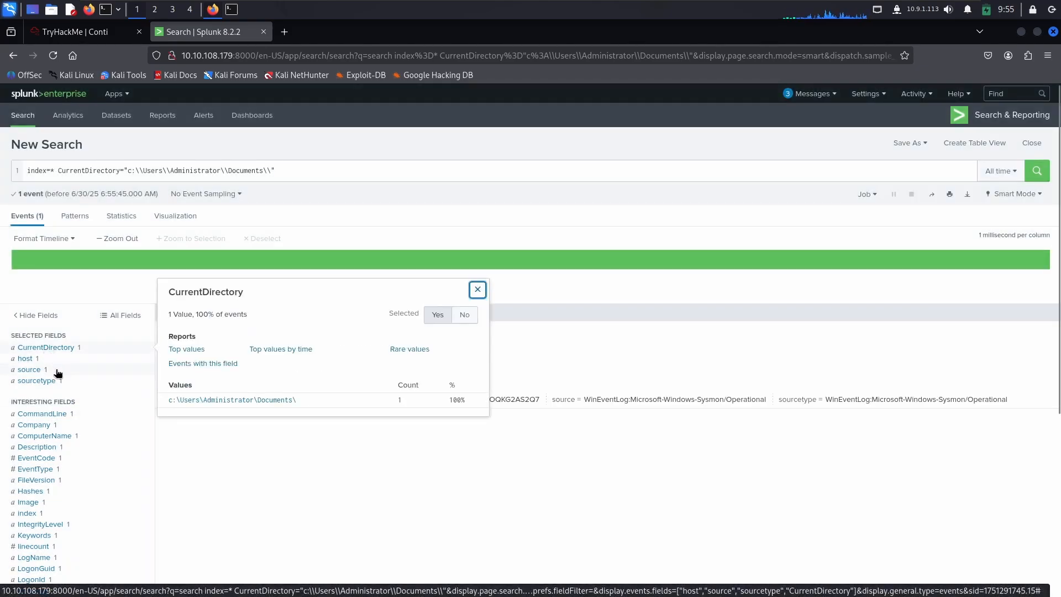
pyautogui.click(49, 390)
pyautogui.click(56, 425)
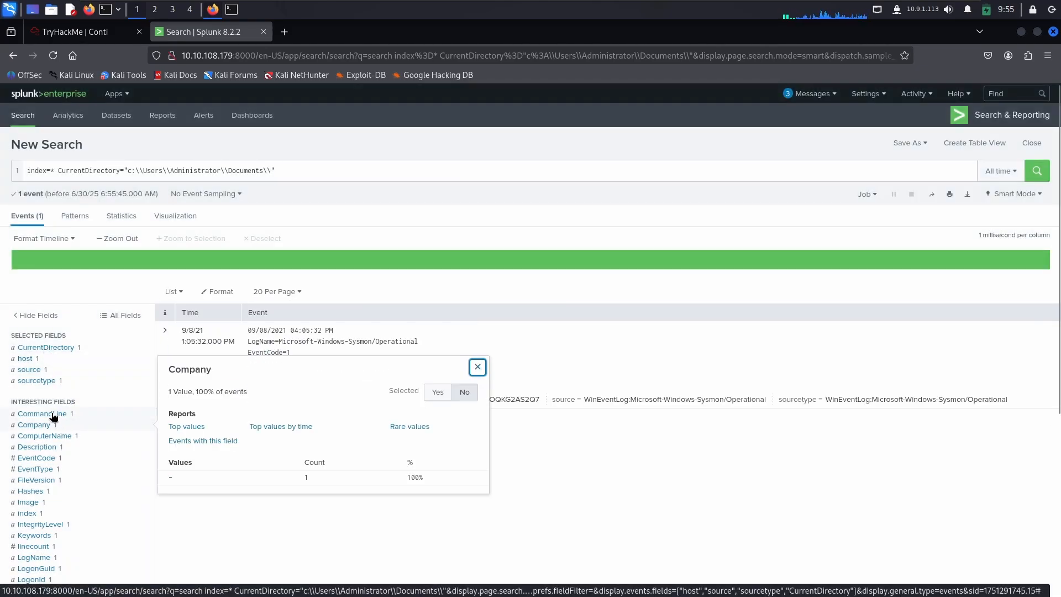
pyautogui.click(54, 415)
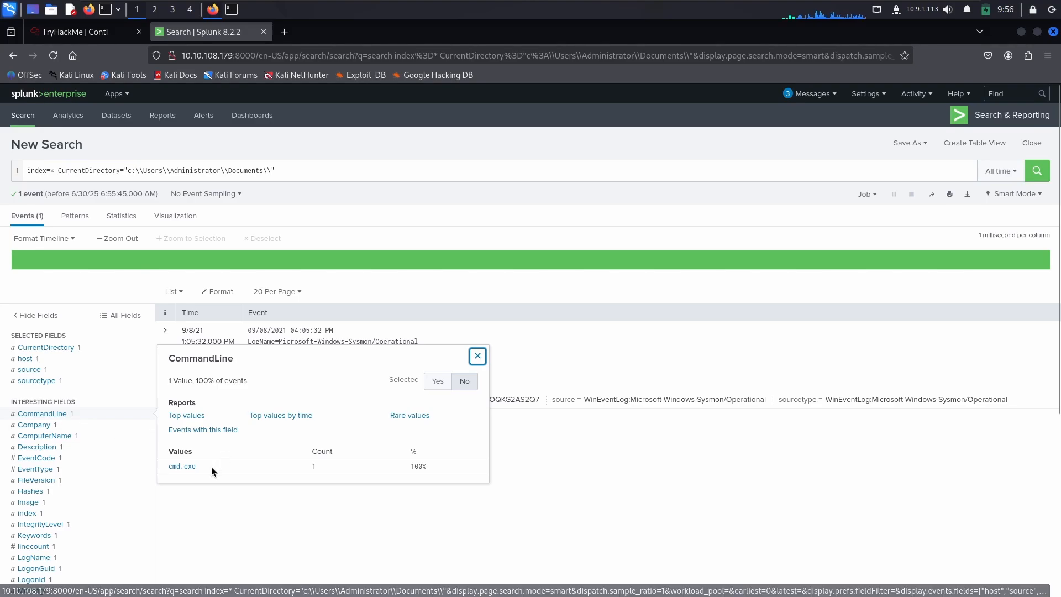
pyautogui.click(47, 429)
pyautogui.scroll(-3, 47, 431)
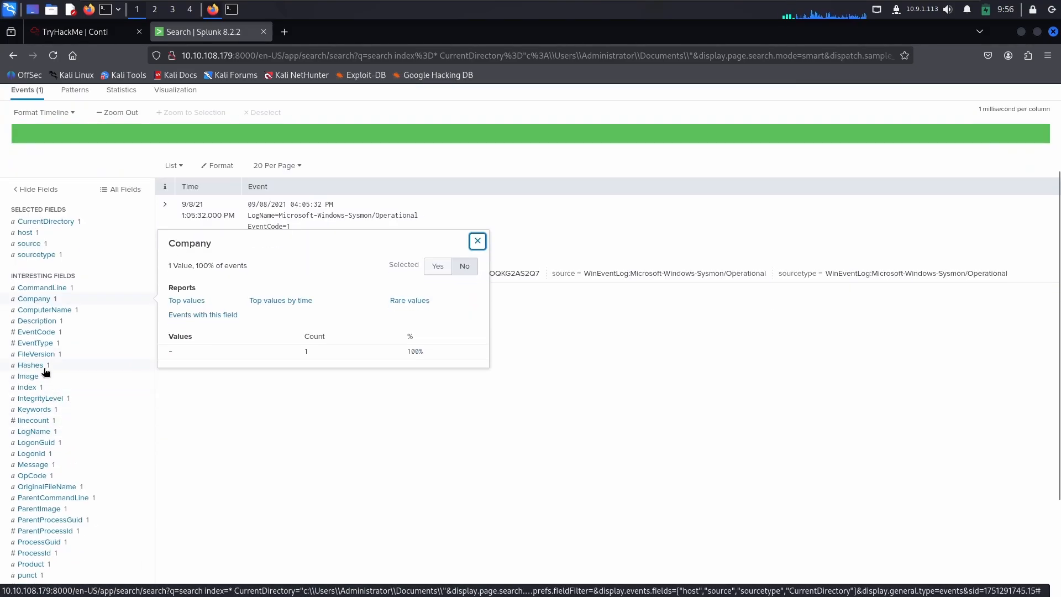
pyautogui.click(41, 365)
pyautogui.click(42, 332)
pyautogui.click(40, 310)
pyautogui.click(40, 307)
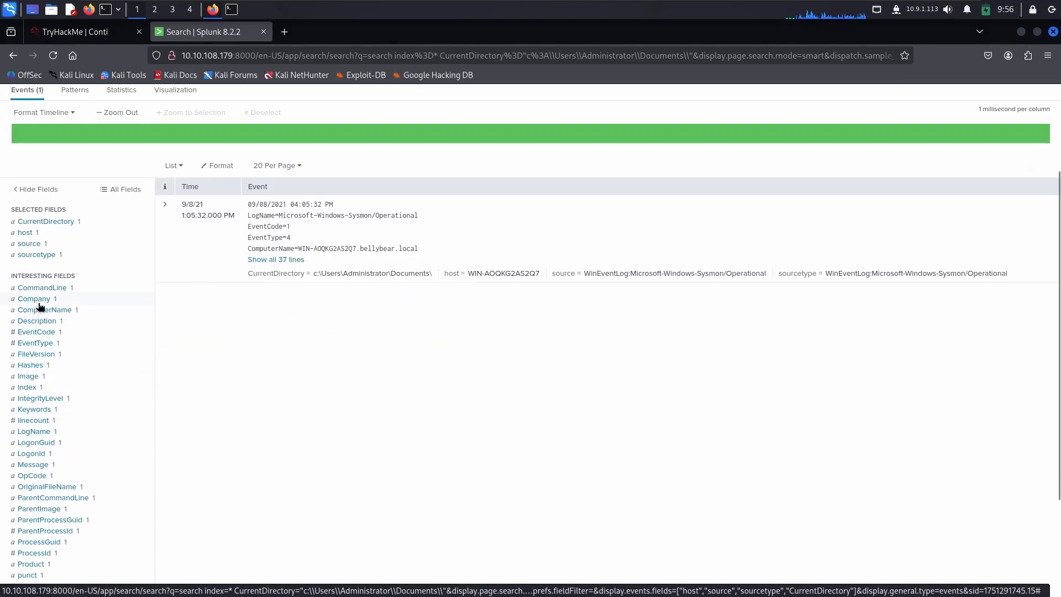
pyautogui.scroll(-3, 47, 373)
pyautogui.scroll(5, 197, 257)
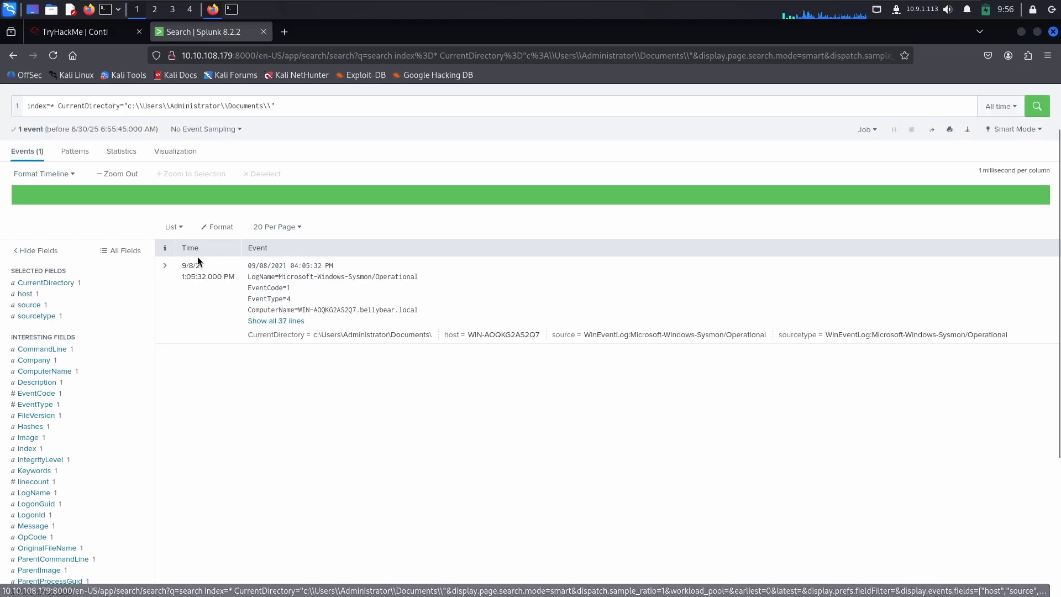
# Step: Copy the Image path C:\Users\Administrator\Documents\cmd.exe from the expanded event and submit it in TryHackMe as the ransomware location
pyautogui.click(165, 268)
pyautogui.scroll(-4, 317, 403)
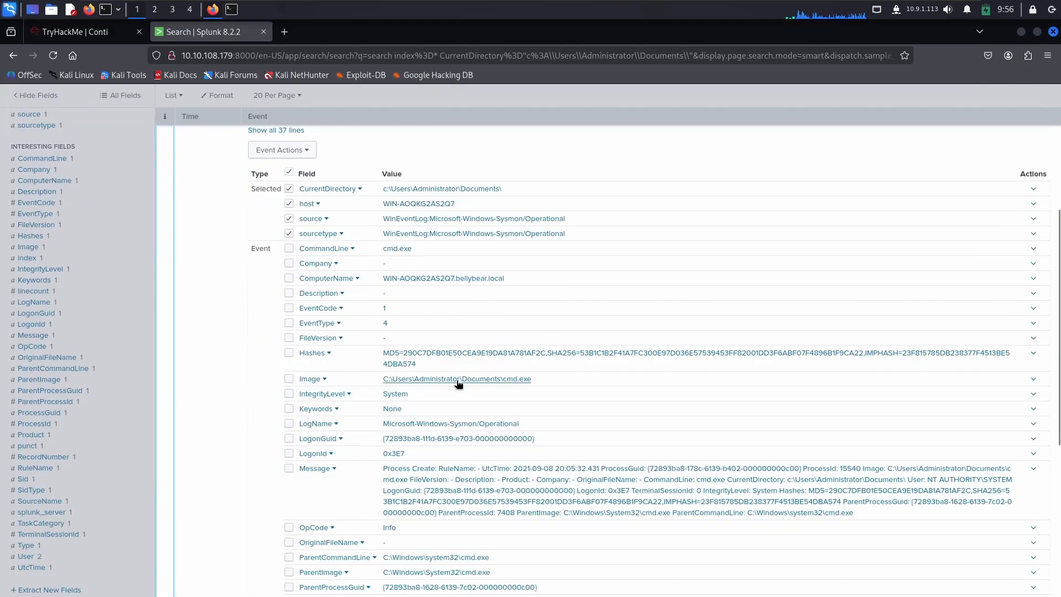
pyautogui.moveTo(532, 382); pyautogui.dragTo(376, 378)
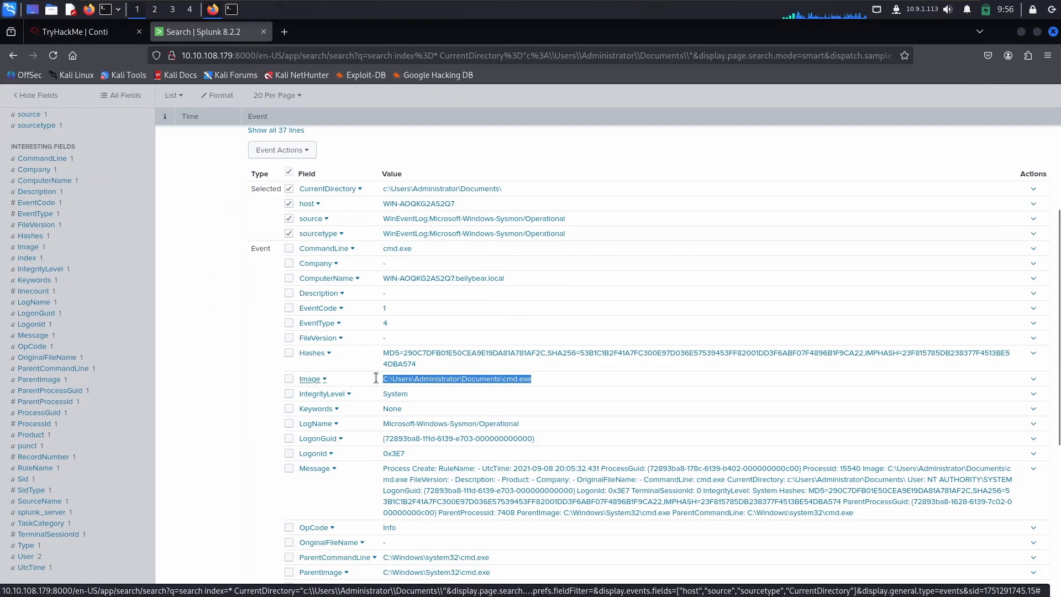
pyautogui.click(61, 31)
pyautogui.click(348, 357)
pyautogui.write('C:\\Users\\Administrator\\Documents\\cmd.exe')
pyautogui.click(846, 362)
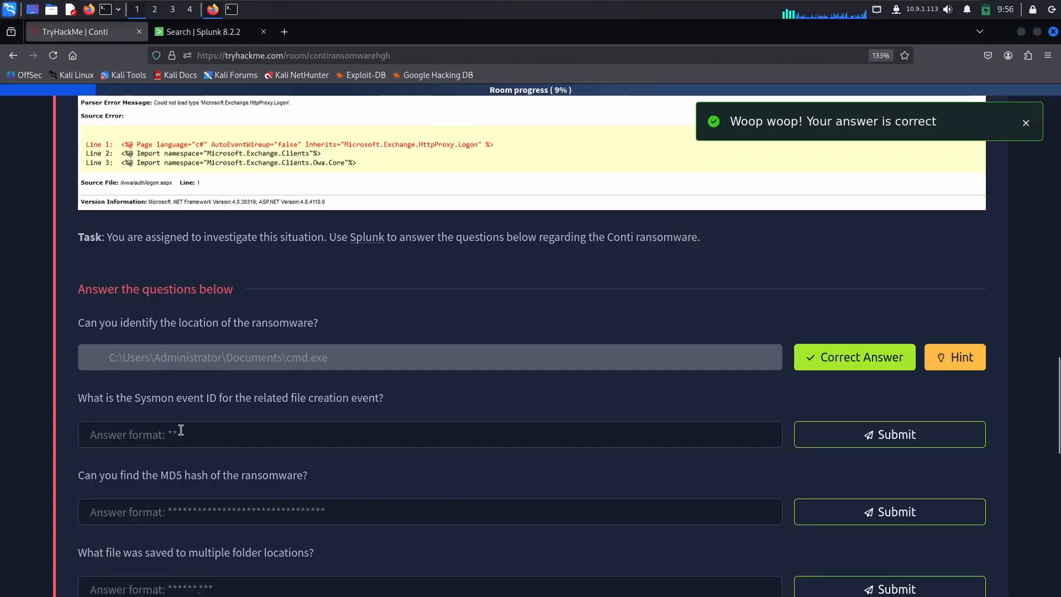
# Step: Read the question about the Sysmon file creation event ID and search Google in a new tab for "sysmon event id for file creation"
pyautogui.moveTo(87, 398); pyautogui.dragTo(377, 394)
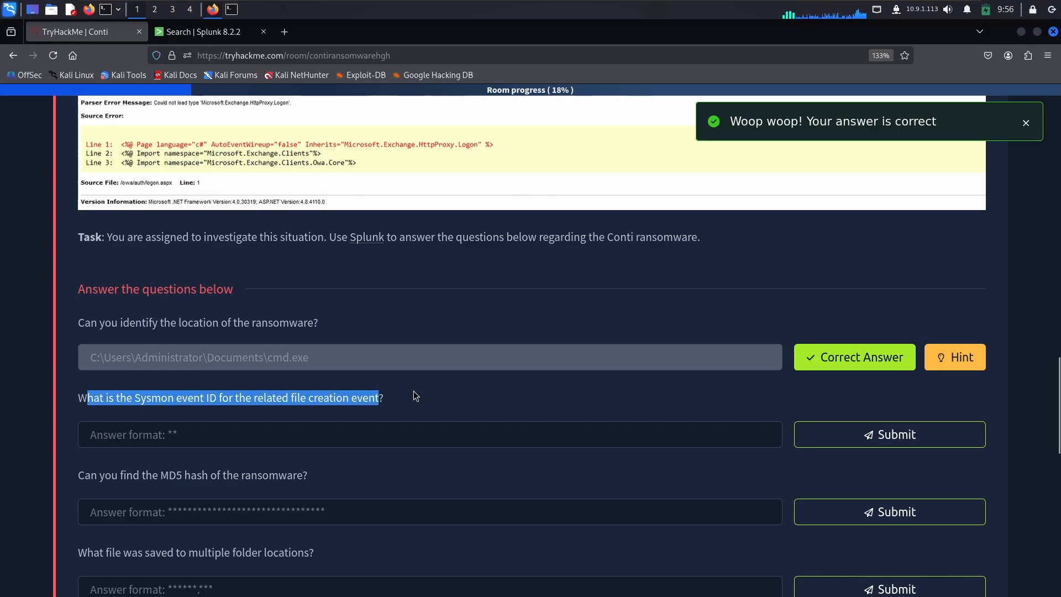
pyautogui.click(389, 406)
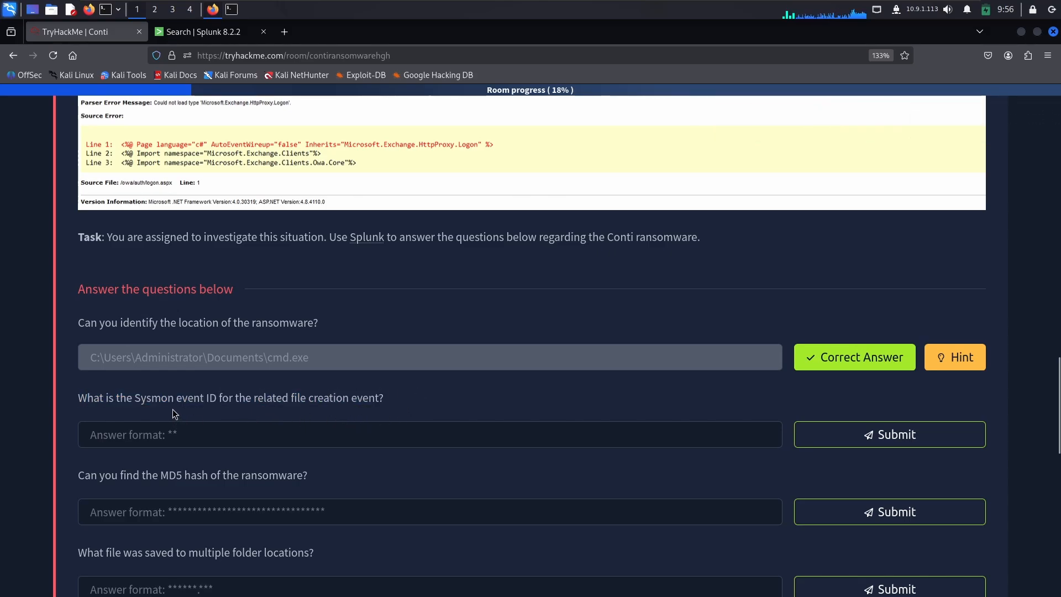
pyautogui.doubleClick(163, 399)
pyautogui.doubleClick(200, 399)
pyautogui.click(279, 401)
pyautogui.doubleClick(328, 398)
pyautogui.hotkey('ctrl', 't')
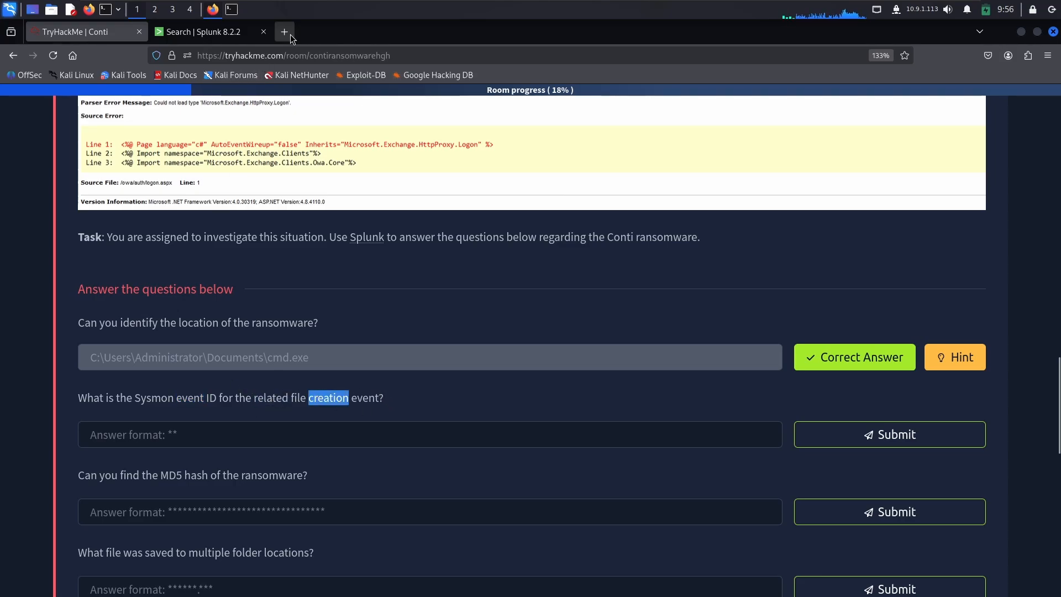
pyautogui.write('sysmpo')
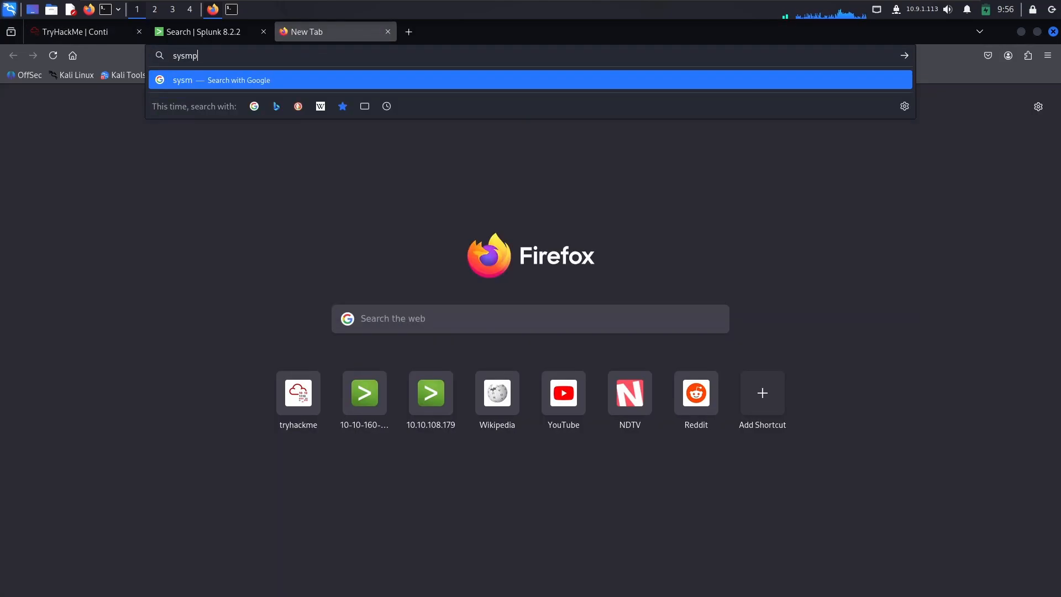
pyautogui.press('BackSpace')
pyautogui.press('BackSpace')
pyautogui.write('on event i')
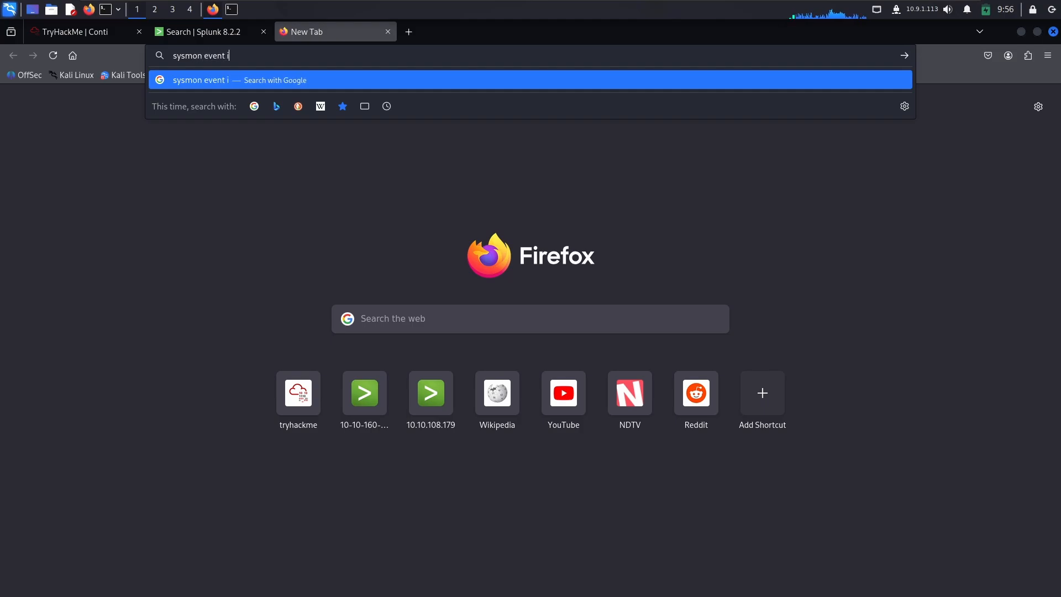
pyautogui.write('d for fi')
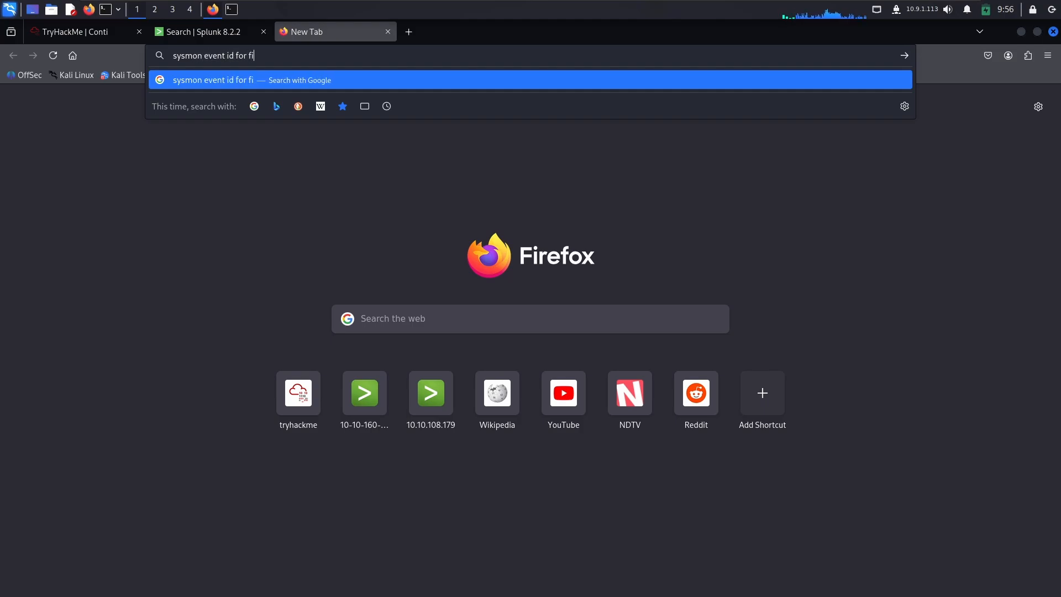
pyautogui.write('le creation')
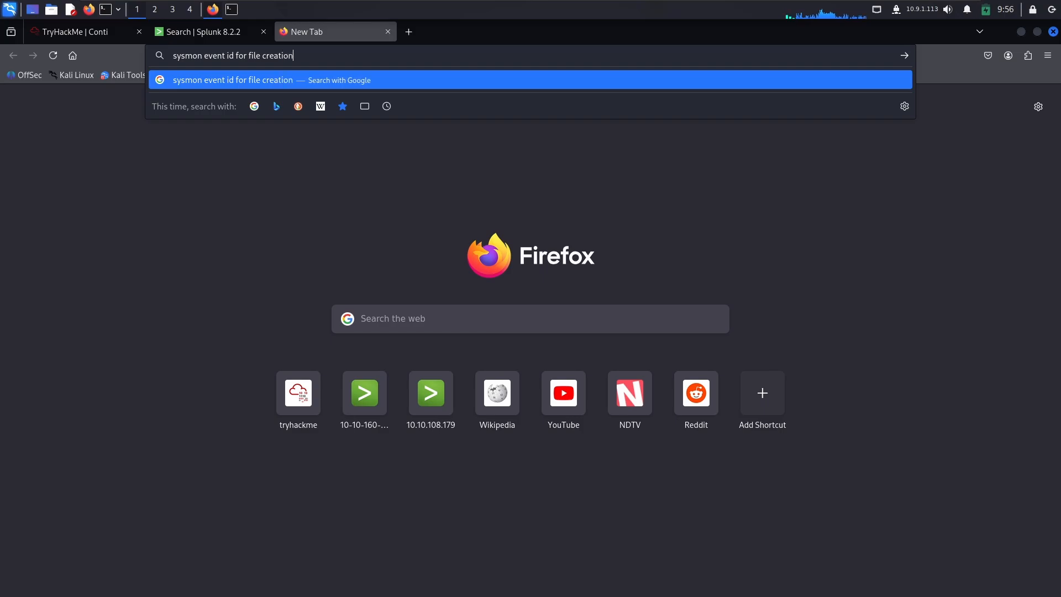
pyautogui.press('Return')
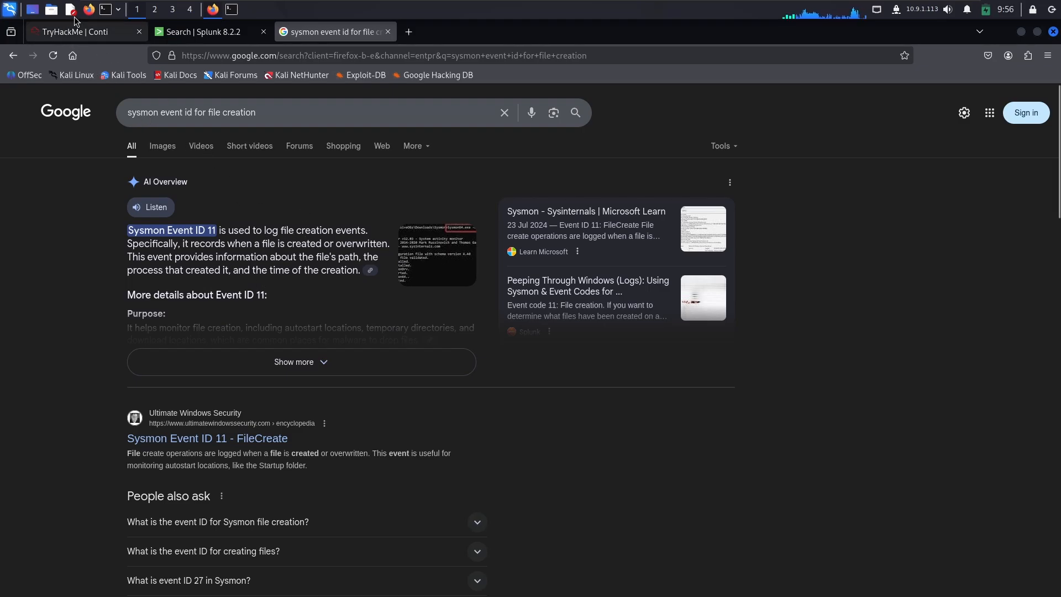
# Step: Return to the TryHackMe room and submit 11 as the Sysmon event ID for the file creation event
pyautogui.click(67, 33)
pyautogui.click(225, 433)
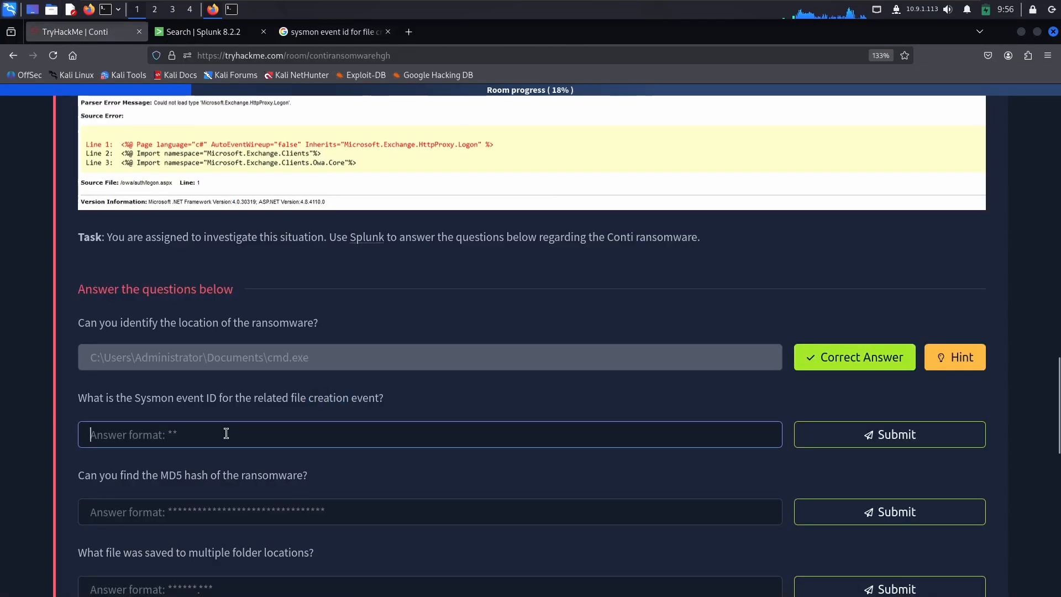
pyautogui.write('11')
pyautogui.press('Return')
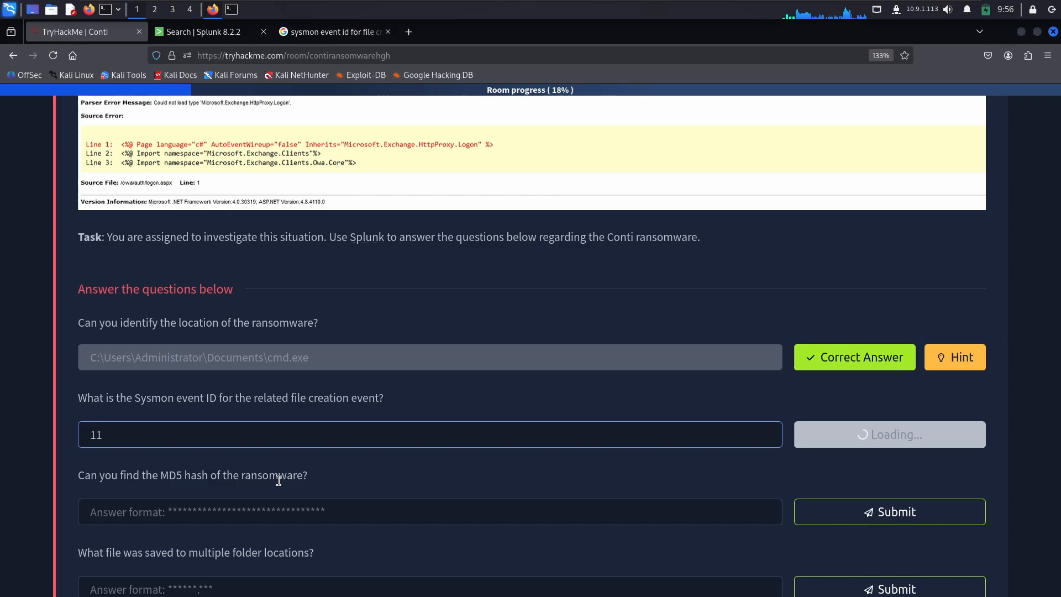
# Step: Check the MD5 hash question, switch to Splunk and try to select the MD5 value in the event's Hashes field
pyautogui.click(192, 518)
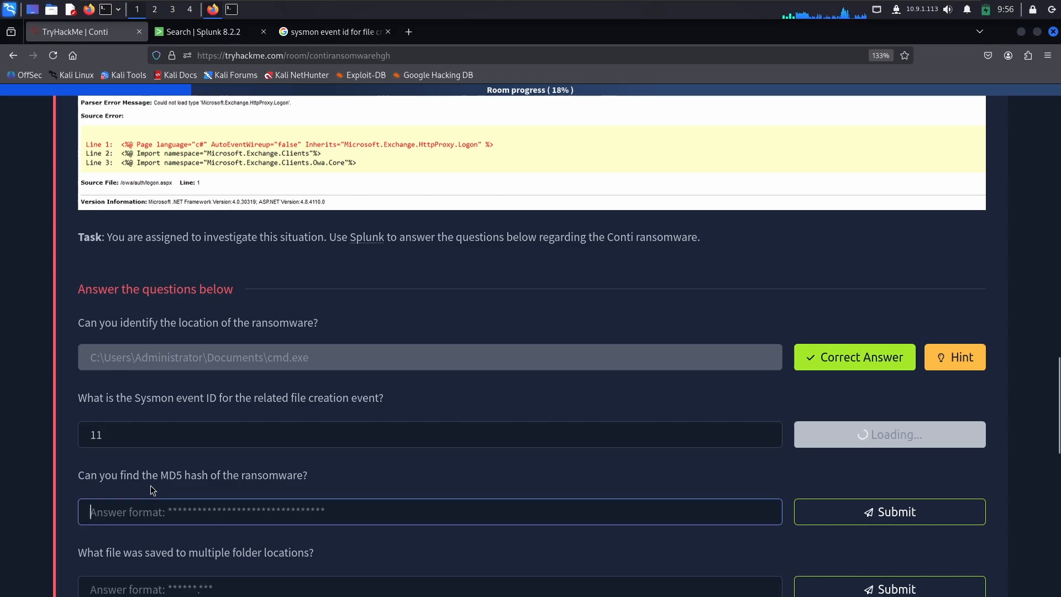
pyautogui.doubleClick(256, 476)
pyautogui.click(211, 35)
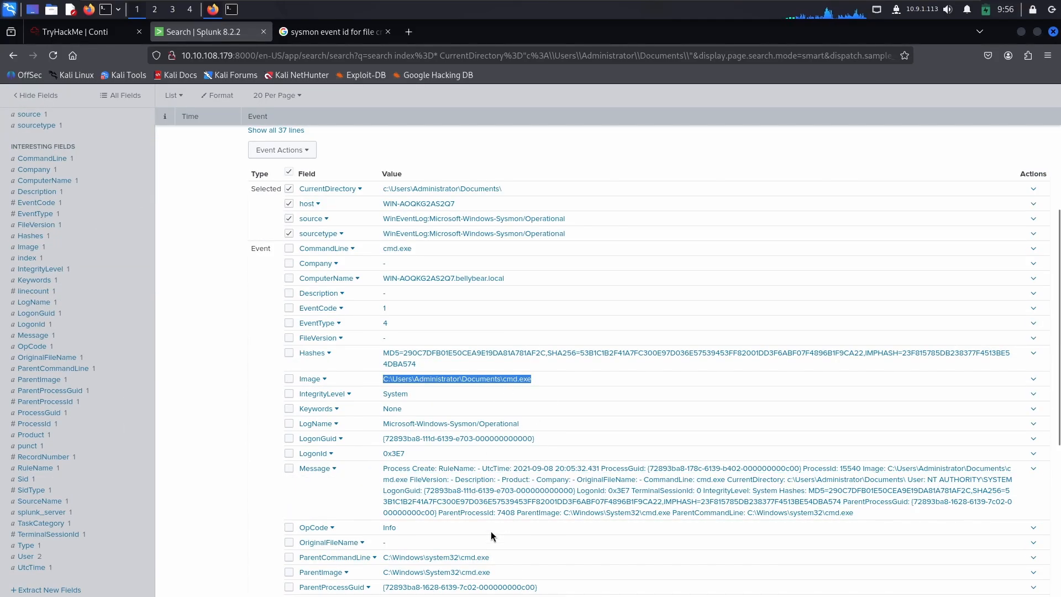
pyautogui.scroll(-2, 402, 522)
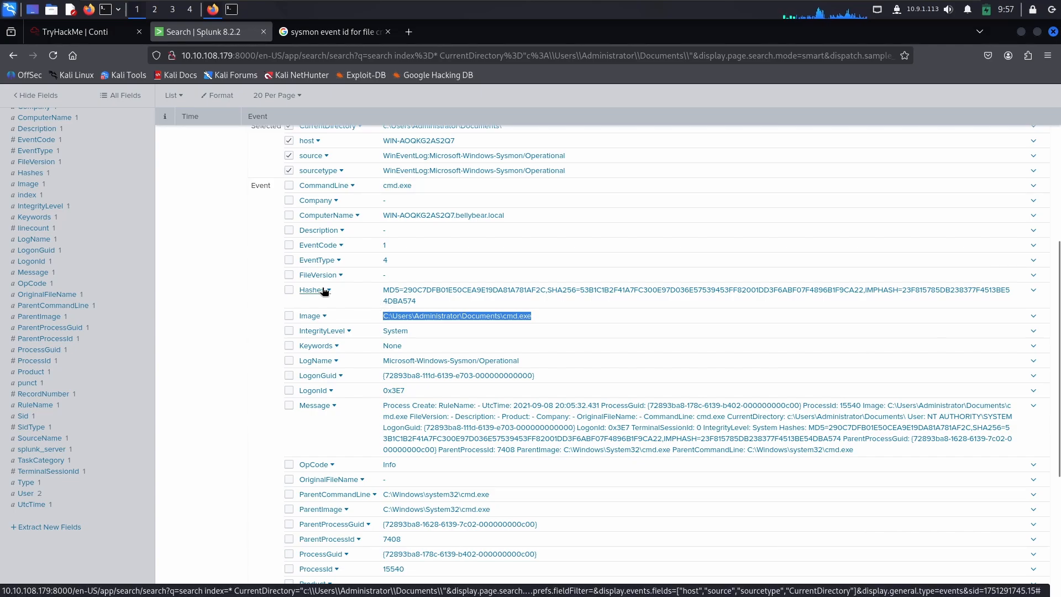
pyautogui.click(399, 289)
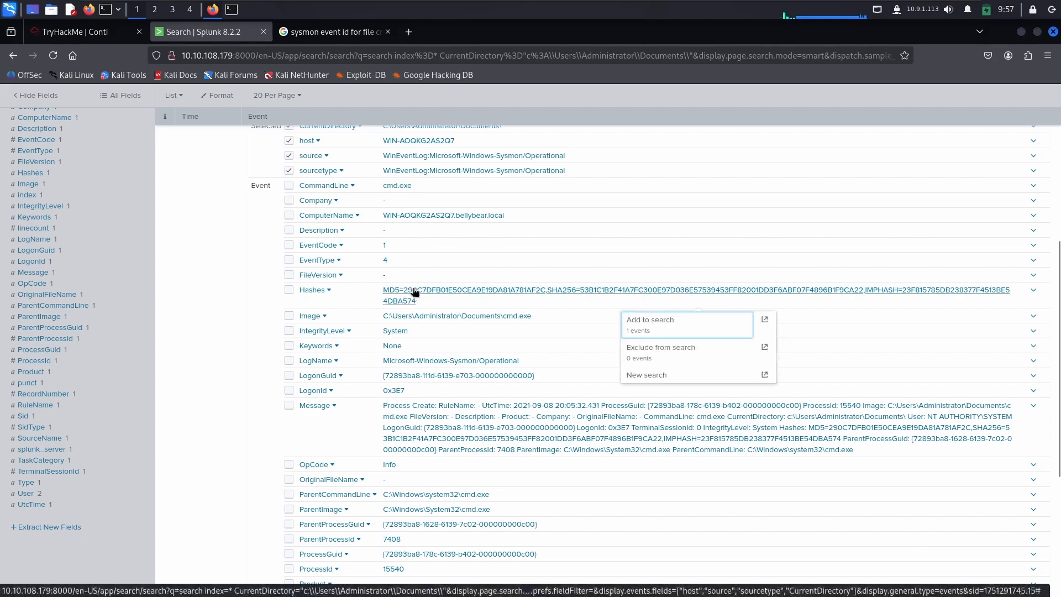
pyautogui.click(418, 291)
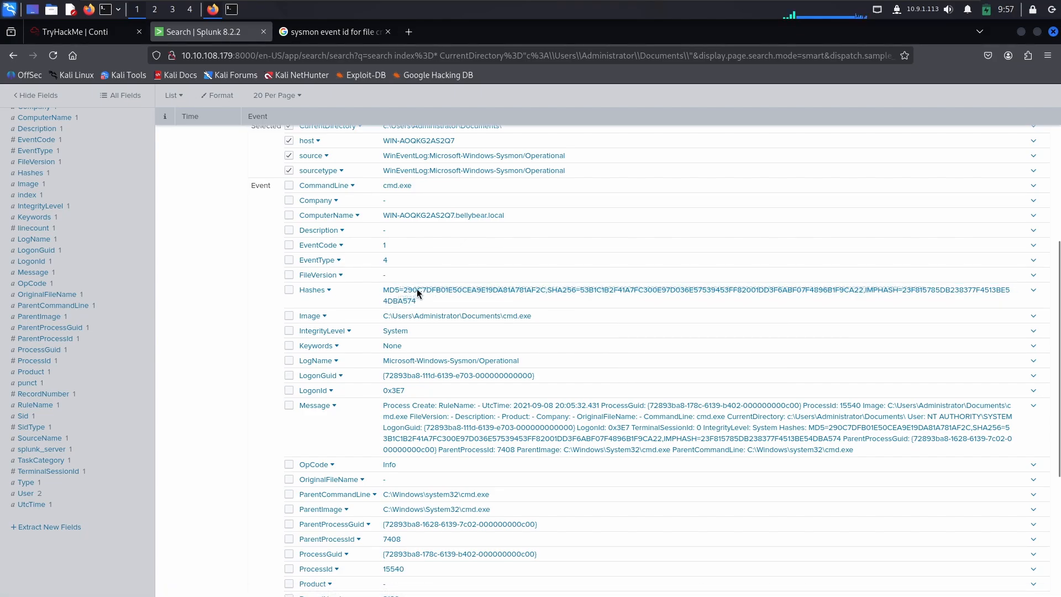
pyautogui.click(417, 290)
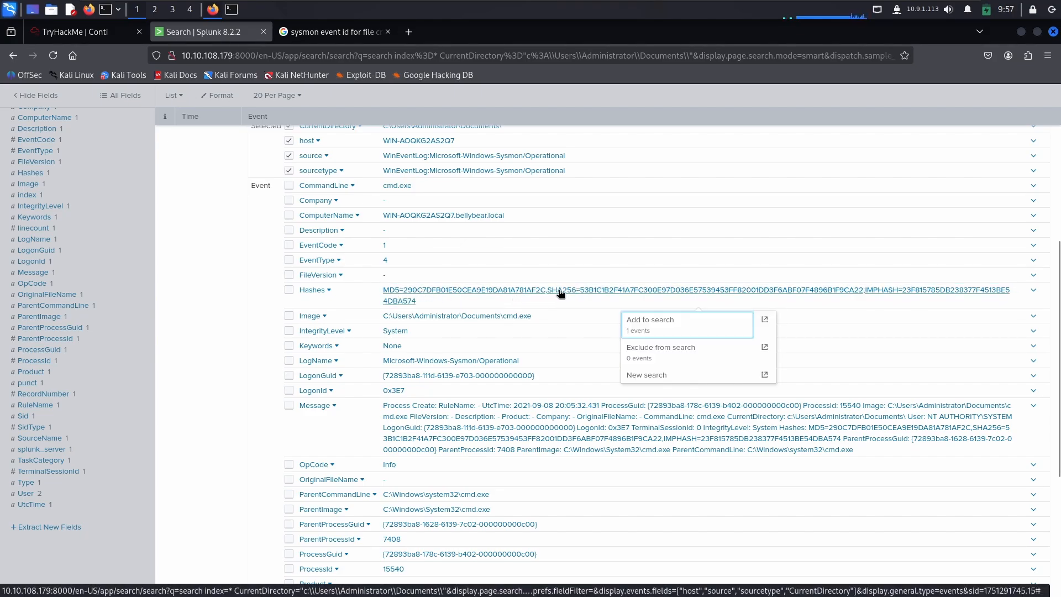
pyautogui.click(295, 300)
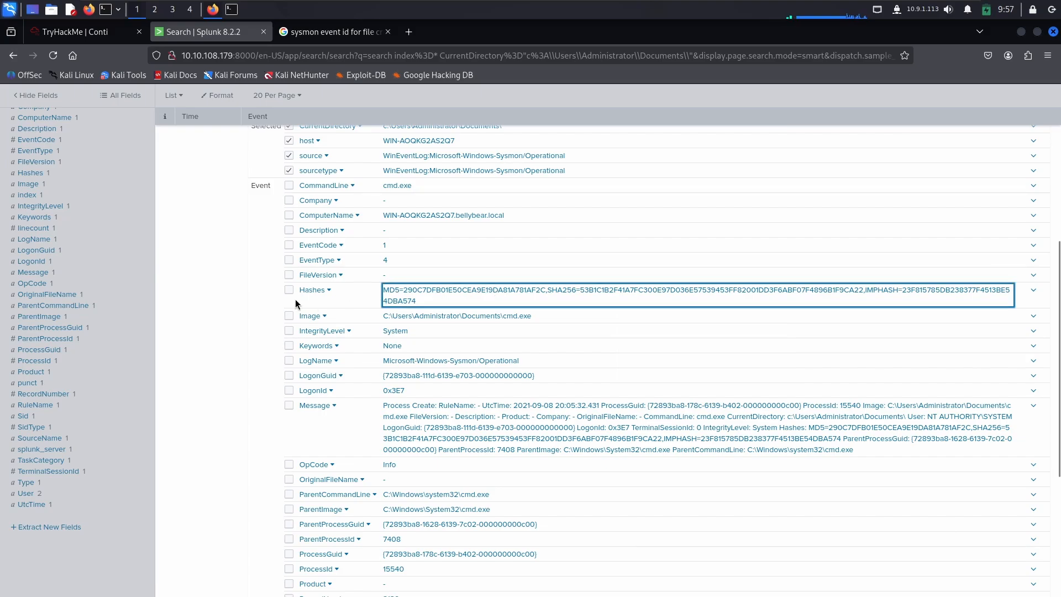
# Step: Add Hashes to the selected fields, collapse the event and display the results as a table
pyautogui.click(289, 292)
pyautogui.scroll(5, 475, 349)
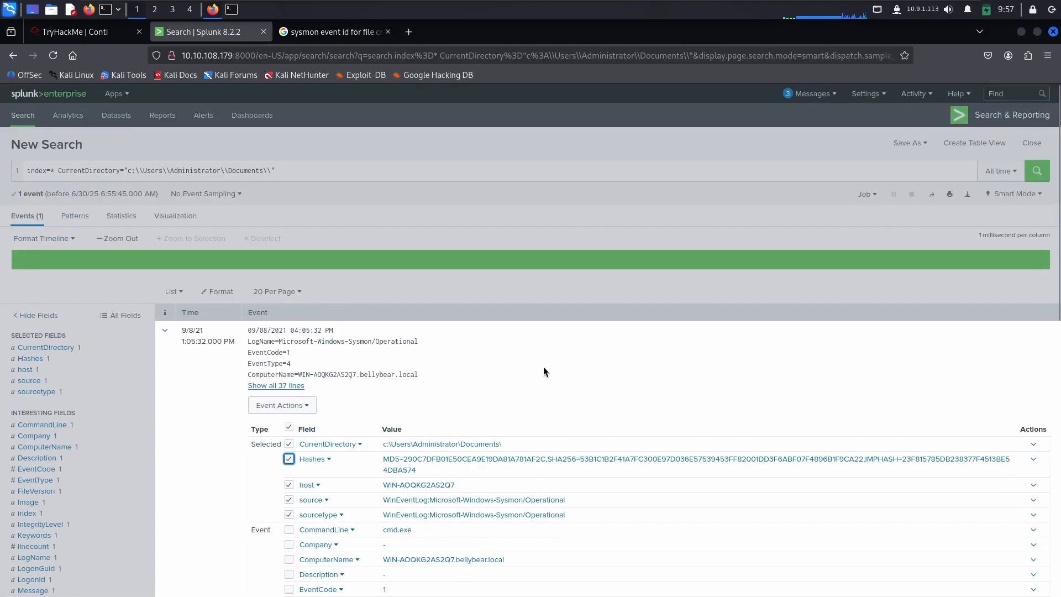
pyautogui.click(164, 331)
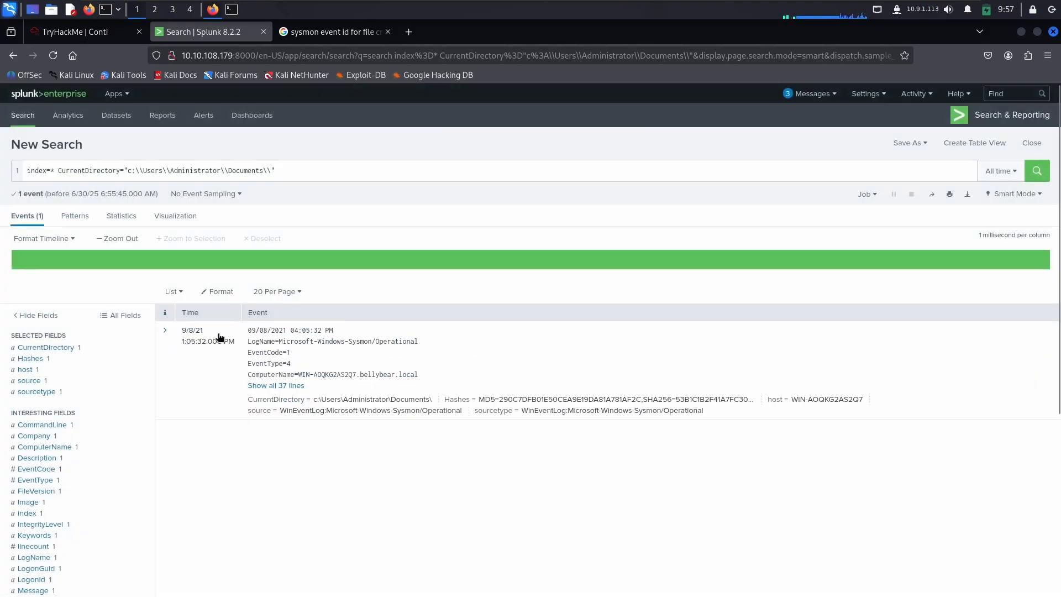
pyautogui.click(183, 293)
pyautogui.click(166, 346)
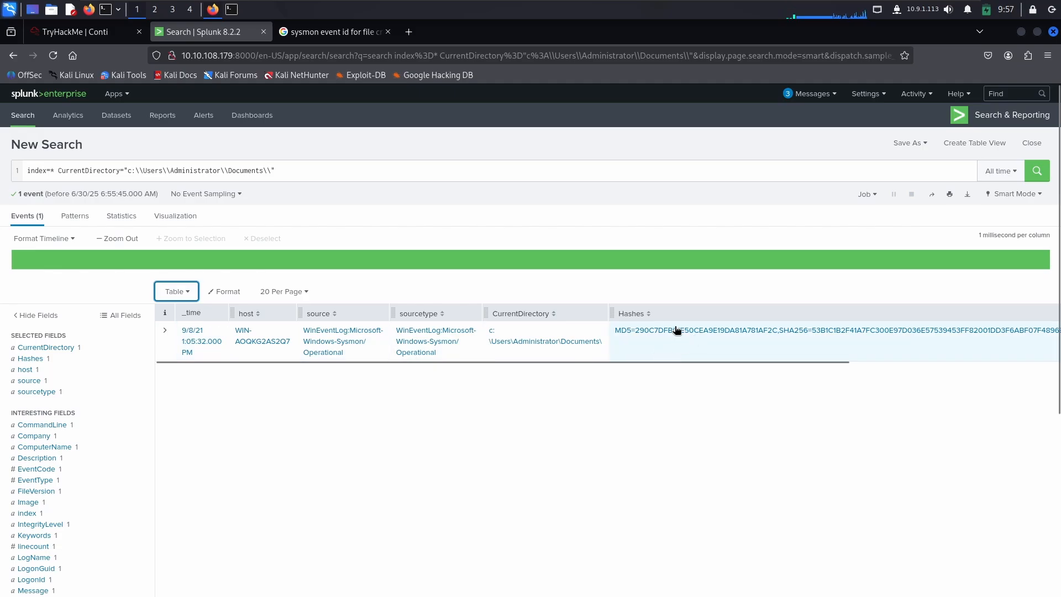
# Step: Copy the MD5 value 290C7DFB01E50CEA9E19DA81A781AF2C from the Hashes column and submit it in TryHackMe as the ransomware's MD5 hash
pyautogui.click(636, 333)
pyautogui.click(637, 334)
pyautogui.doubleClick(637, 334)
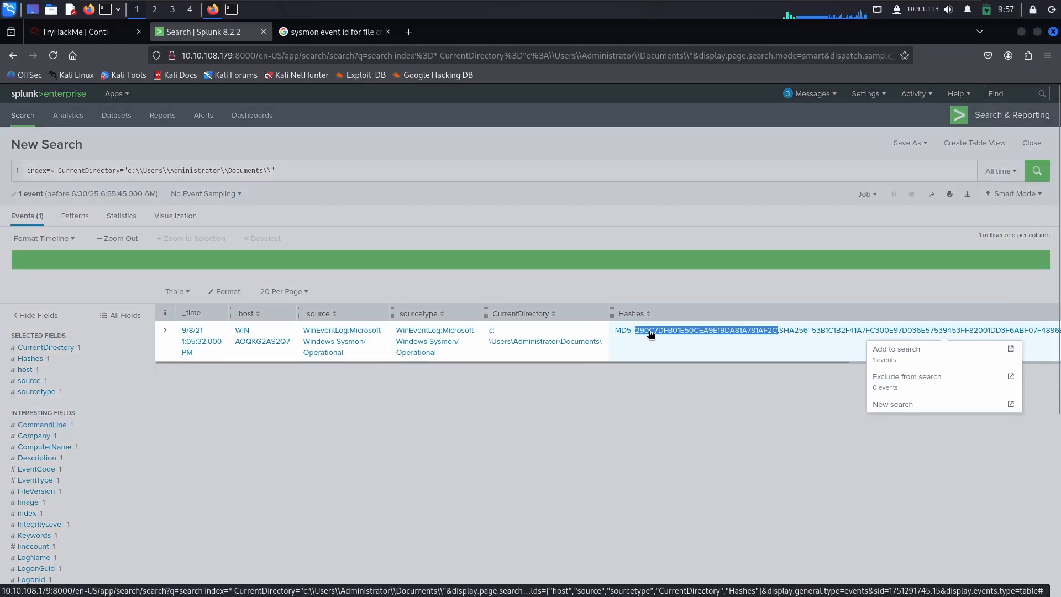
pyautogui.rightClick(699, 334)
pyautogui.click(709, 340)
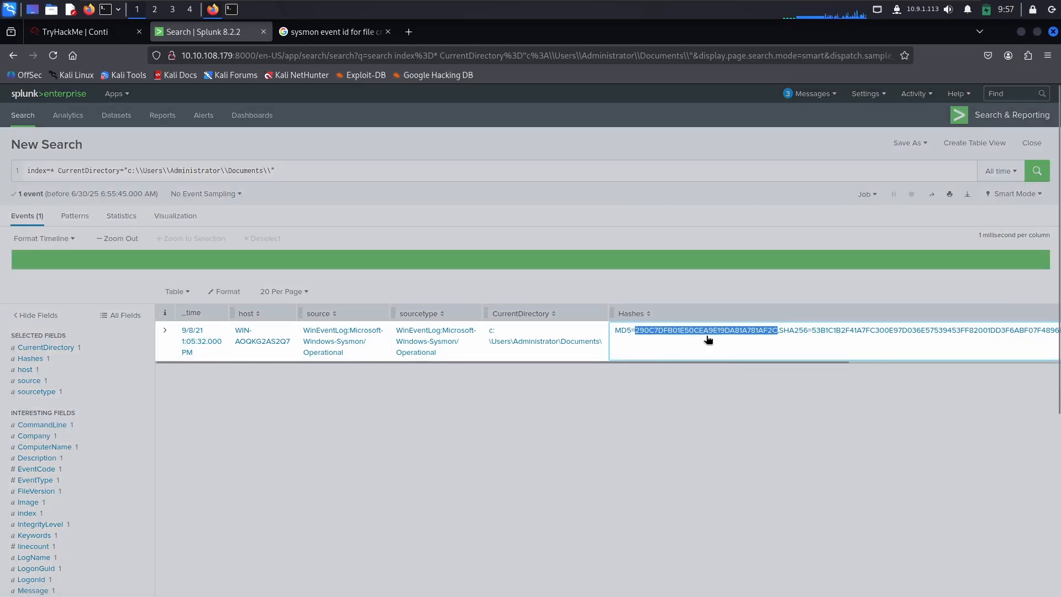
pyautogui.click(81, 37)
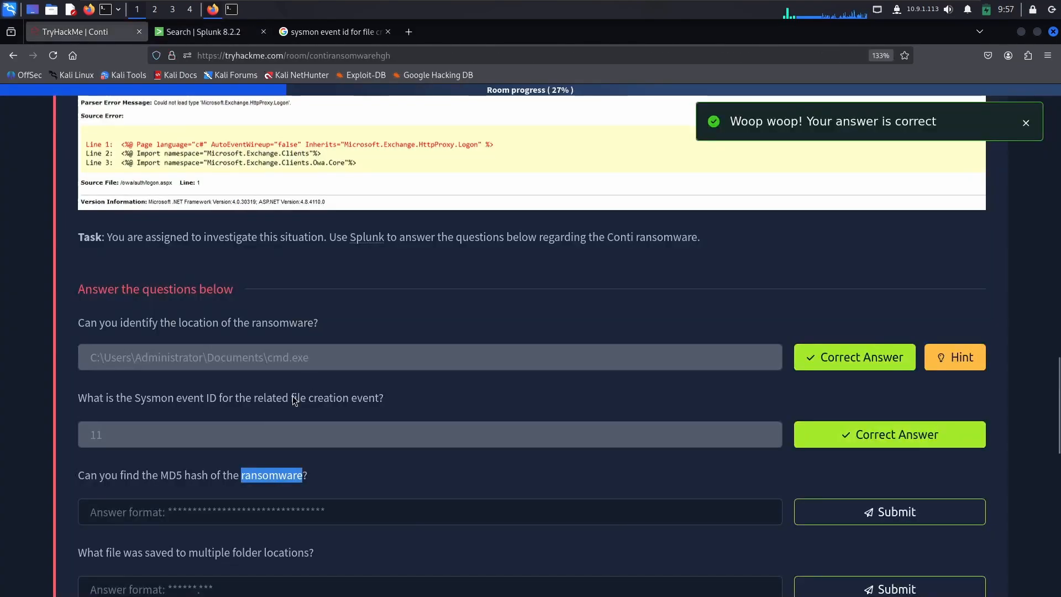
pyautogui.click(172, 515)
pyautogui.hotkey('ctrl', 'v')
pyautogui.click(890, 512)
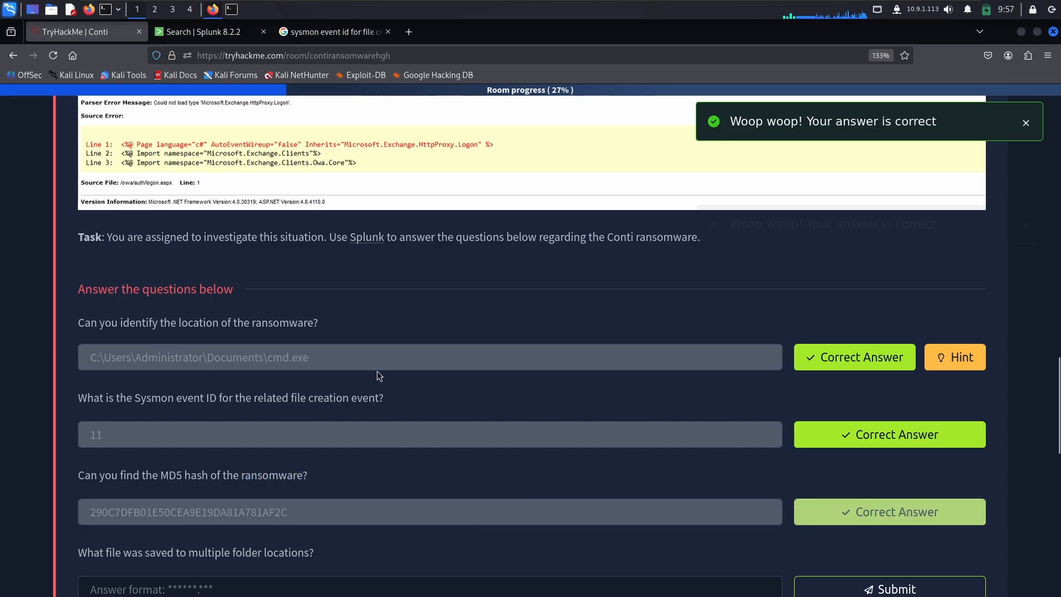
# Step: Read the question about the file saved to multiple folder locations and switch back to the Splunk search
pyautogui.scroll(-3, 377, 370)
pyautogui.click(155, 409)
pyautogui.moveTo(98, 377); pyautogui.dragTo(304, 369)
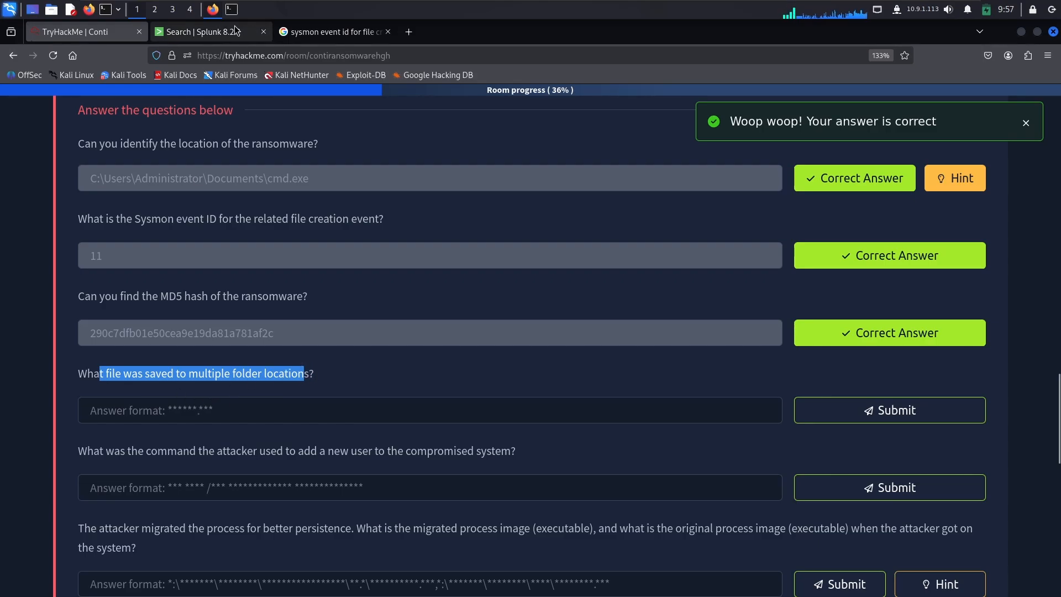
pyautogui.click(218, 33)
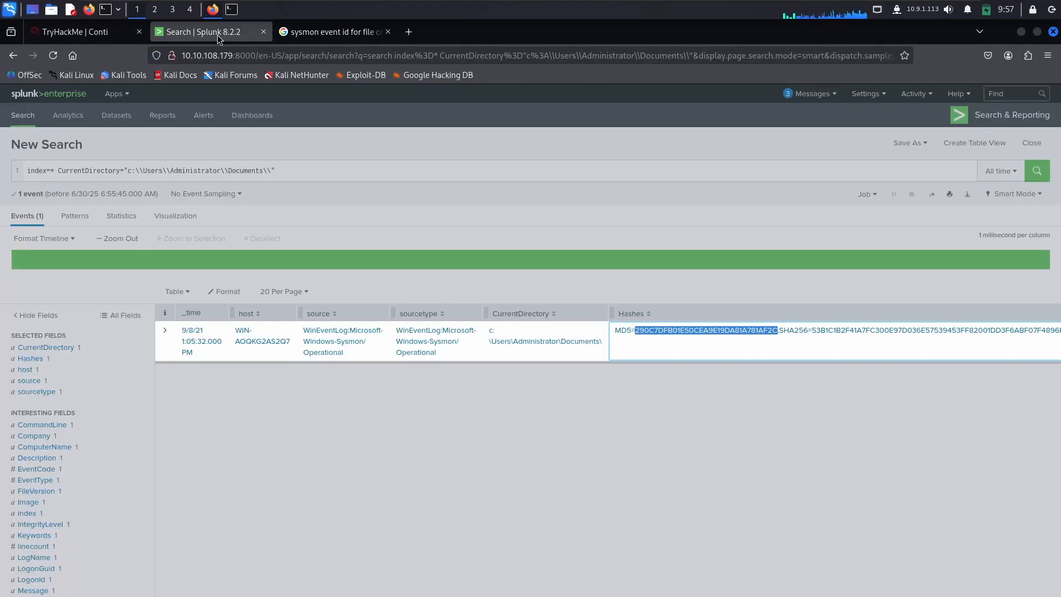
# Step: Recheck the answered Sysmon file creation event ID in TryHackMe and return to the Splunk search
pyautogui.click(307, 170)
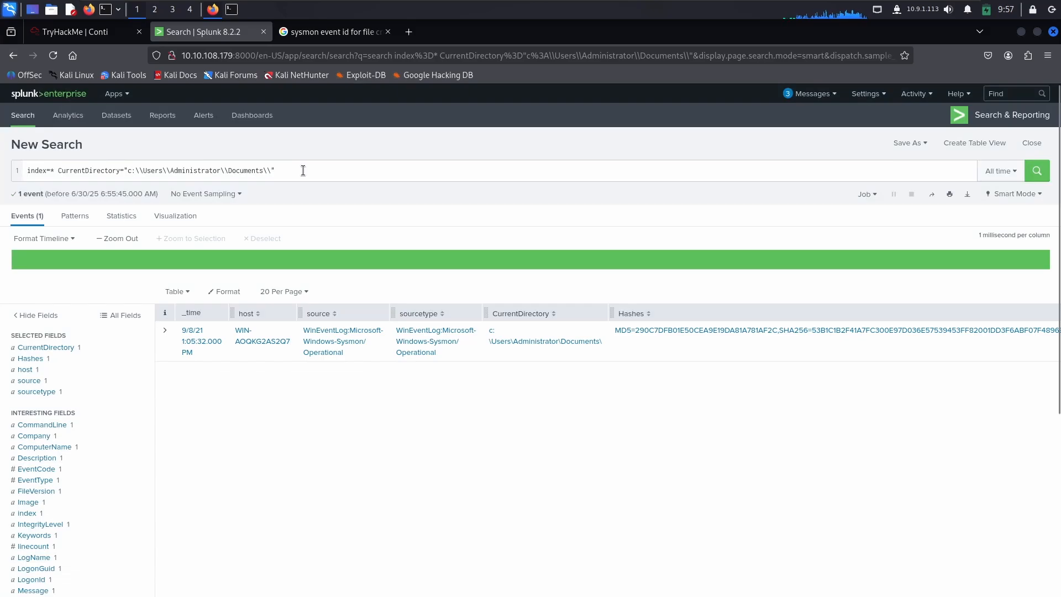
pyautogui.click(303, 170)
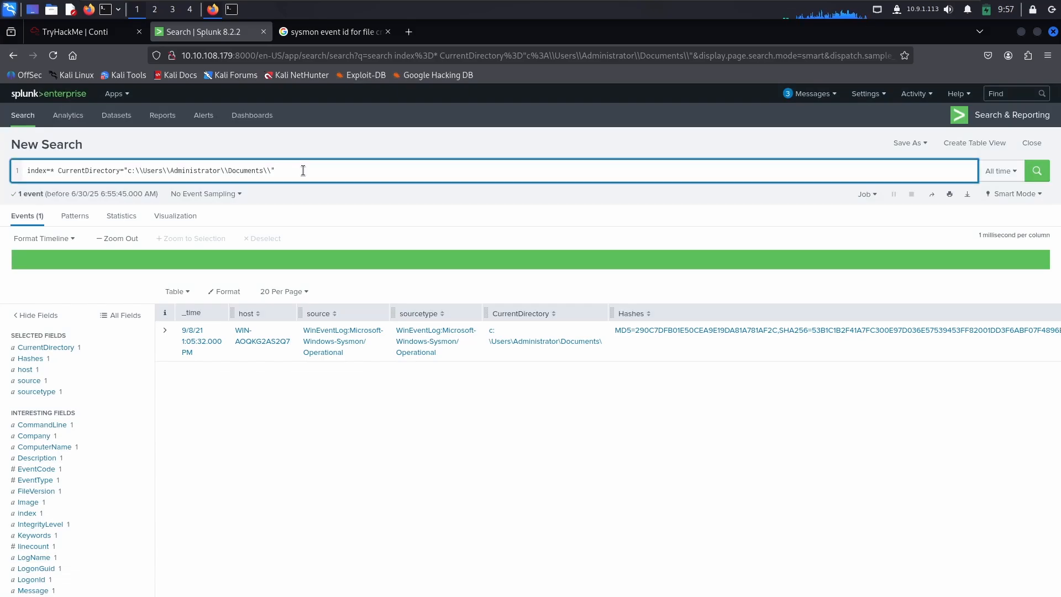
pyautogui.hotkey('ctrl', 'pageup')
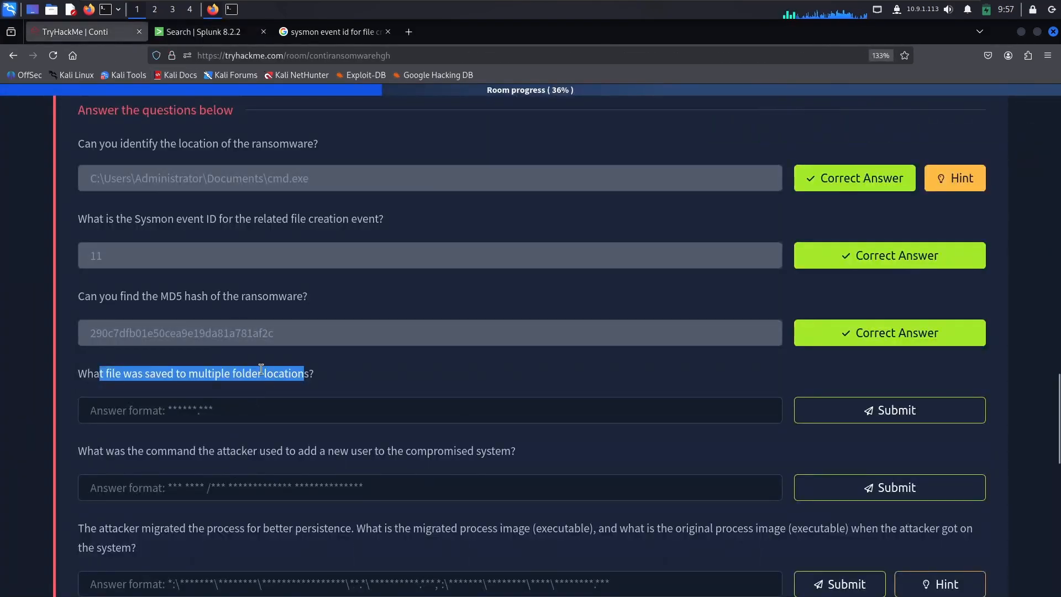
pyautogui.doubleClick(162, 218)
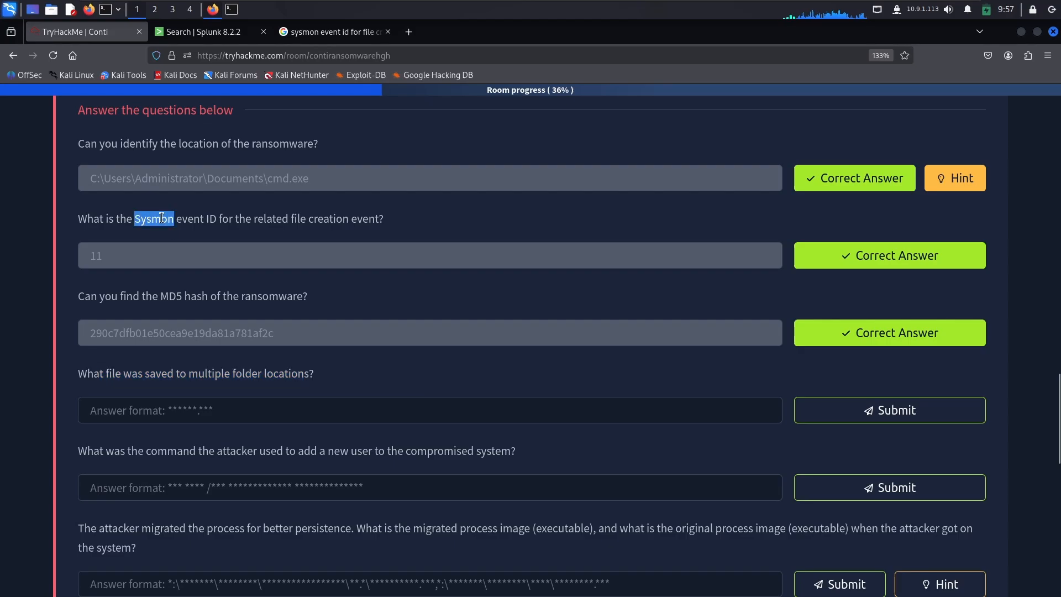
pyautogui.doubleClick(196, 219)
pyautogui.moveTo(107, 257); pyautogui.dragTo(77, 257)
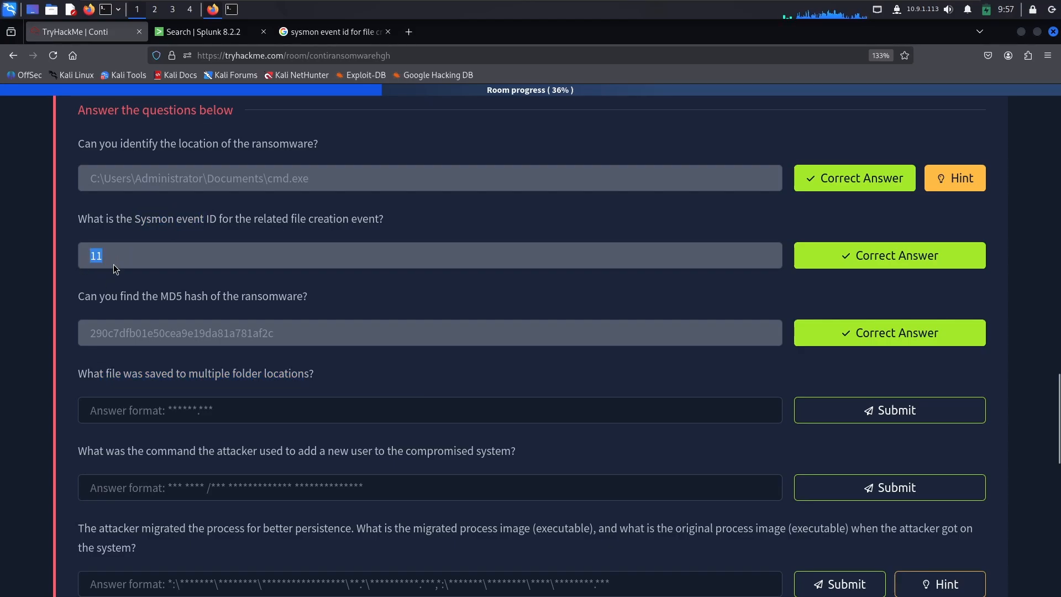
pyautogui.click(200, 32)
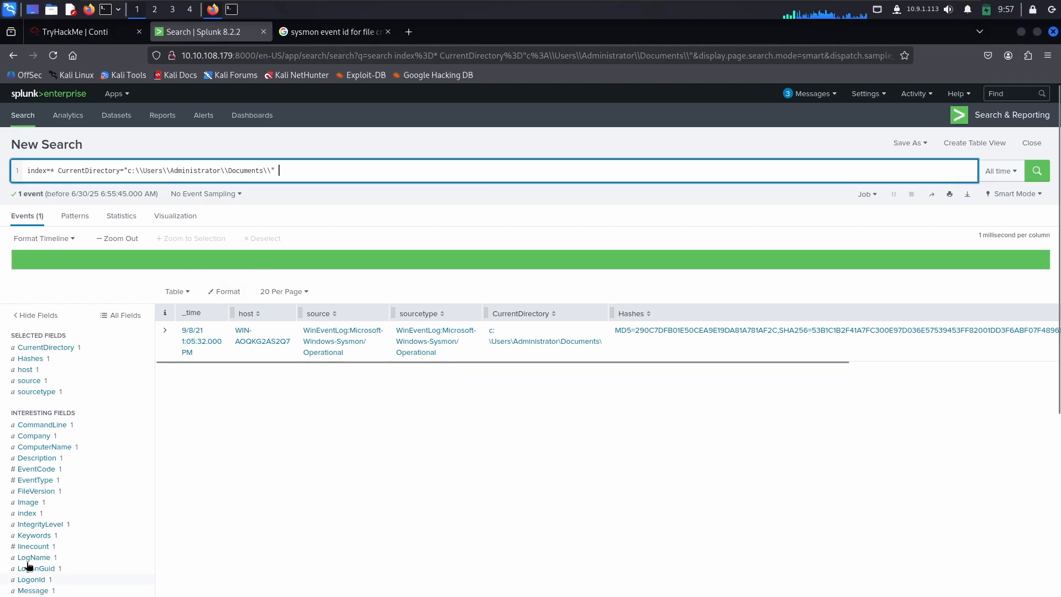
# Step: Add an EventCode filter to the Splunk search, set it to 11 and run the search
pyautogui.click(34, 470)
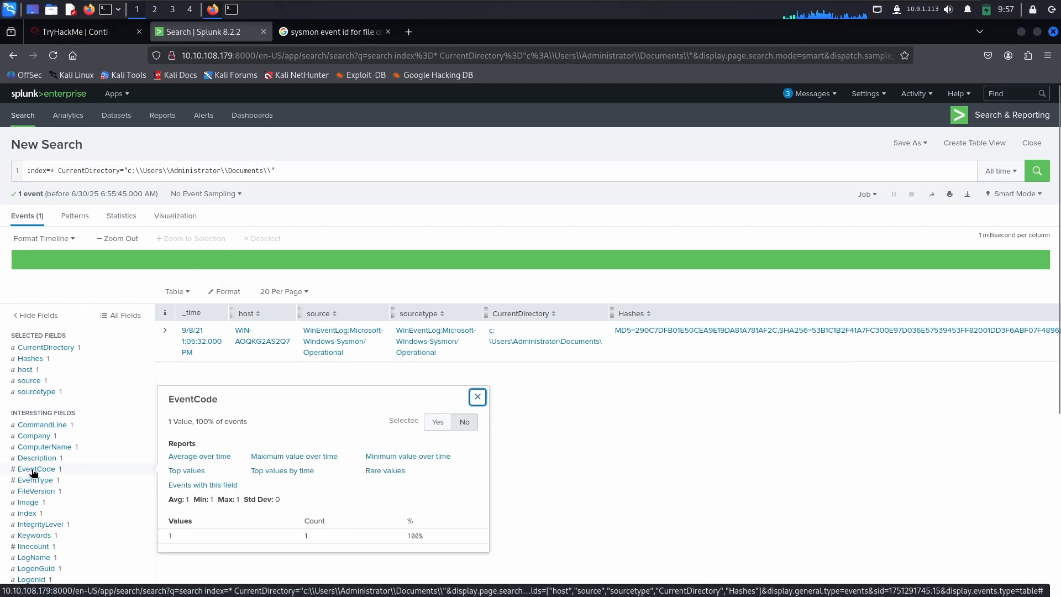
pyautogui.click(171, 536)
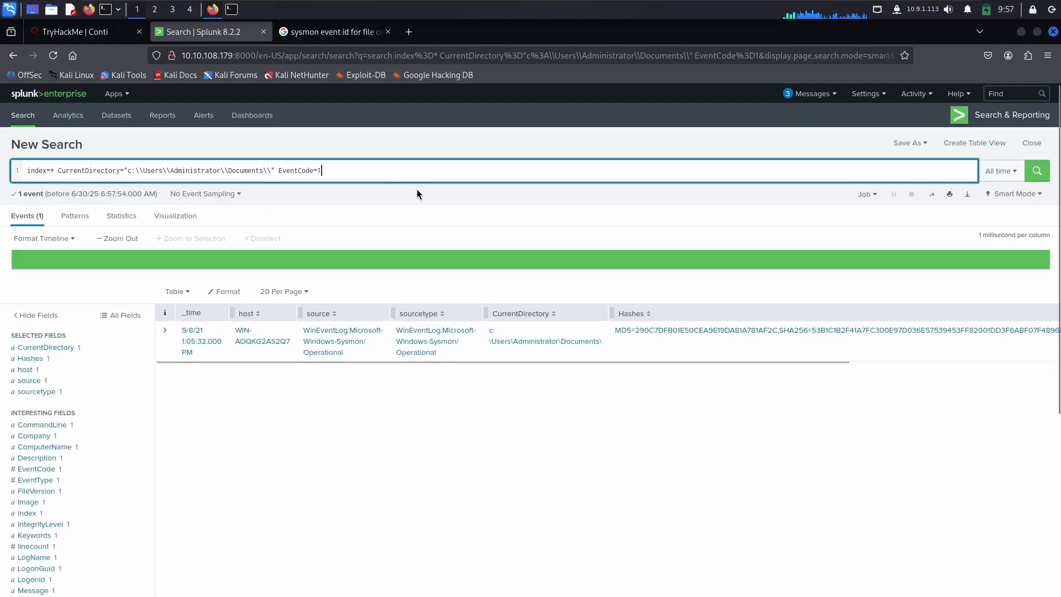
pyautogui.write('1')
pyautogui.press('Return')
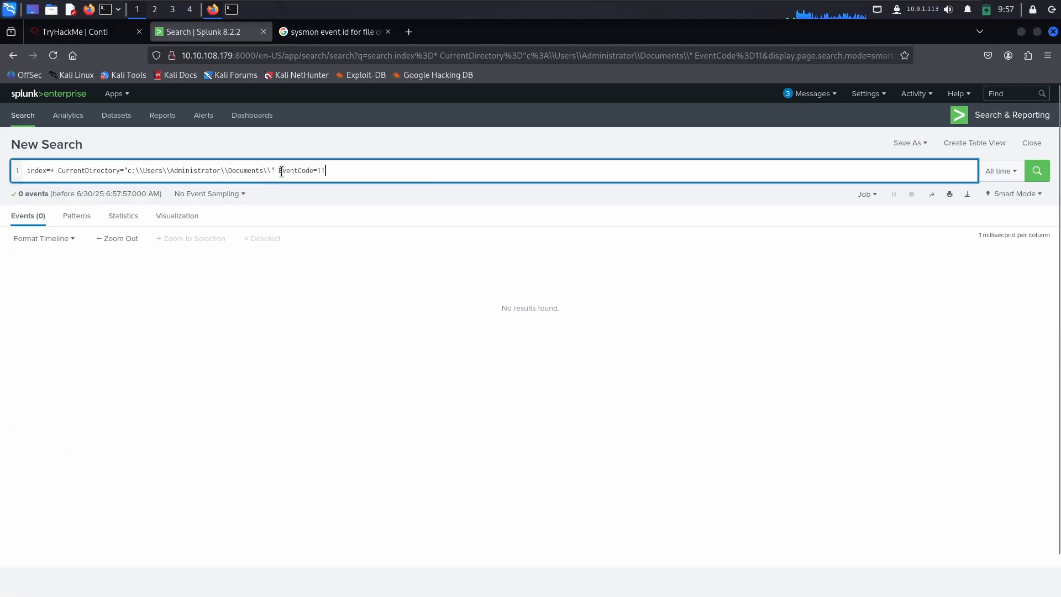
# Step: Remove the CurrentDirectory condition from the query and rerun it with only index=* EventCode=11
pyautogui.moveTo(274, 171); pyautogui.dragTo(59, 171)
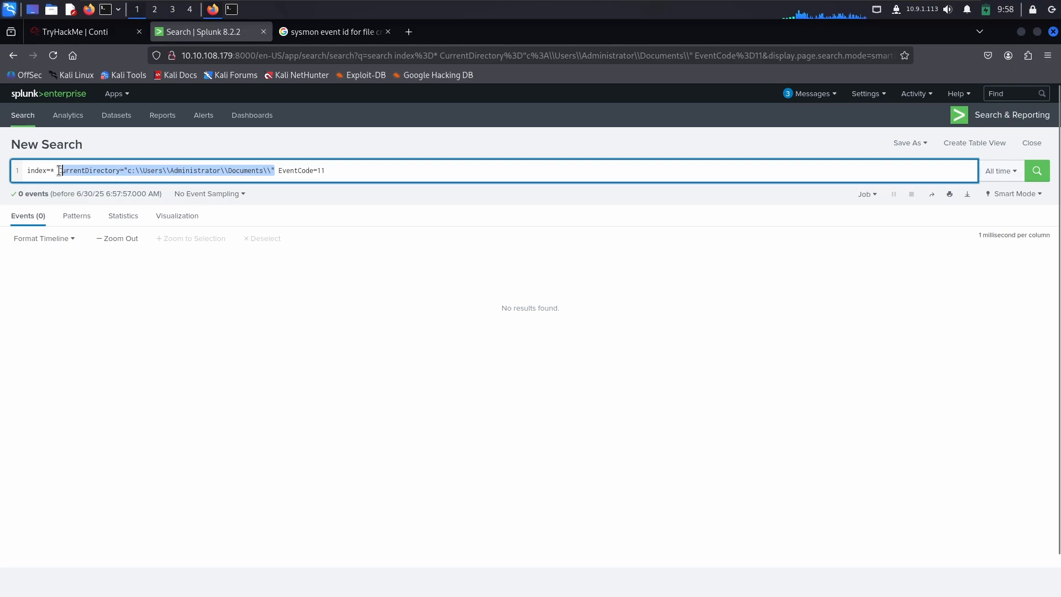
pyautogui.press('BackSpace')
pyautogui.press('Return')
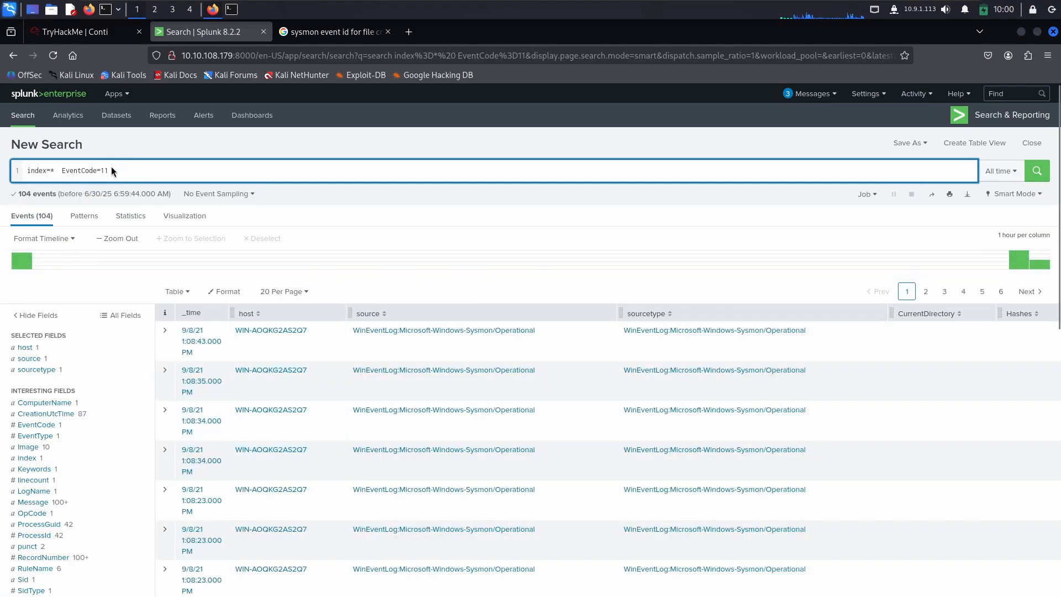
pyautogui.moveTo(109, 171); pyautogui.dragTo(60, 172)
# Step: Check the ransomware location in TryHackMe, and filter the Splunk events by the Image value c:\Users\Administrator\Documents\cmd.exe
pyautogui.click(88, 31)
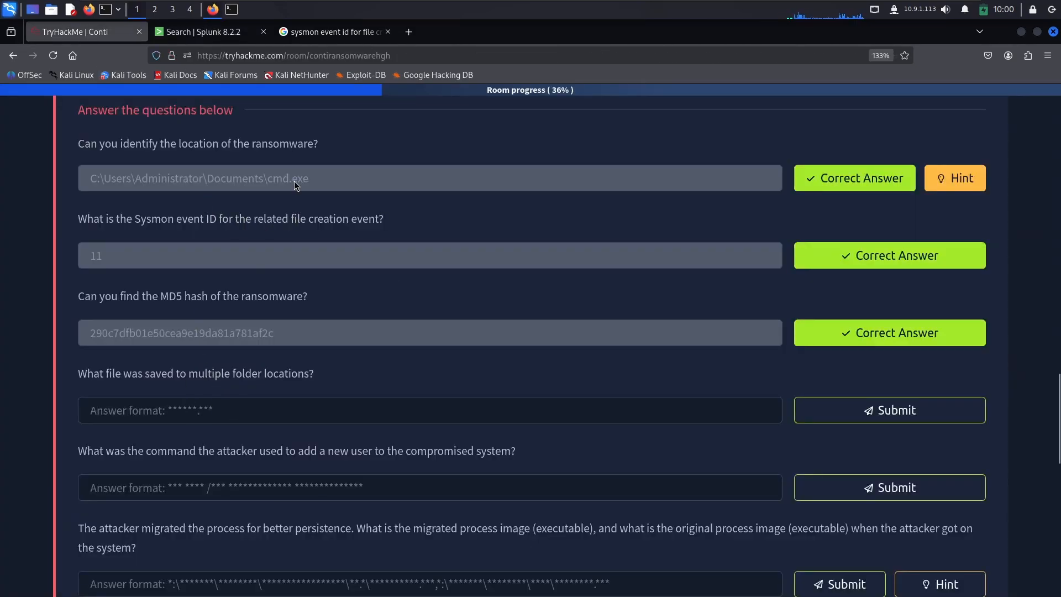
pyautogui.moveTo(149, 187); pyautogui.dragTo(138, 163)
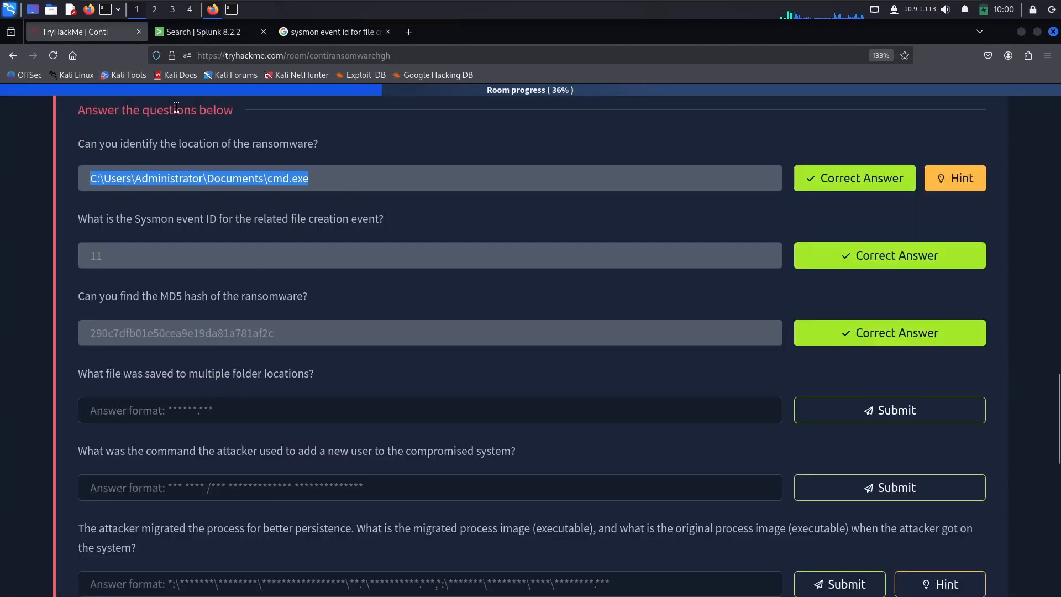
pyautogui.click(220, 36)
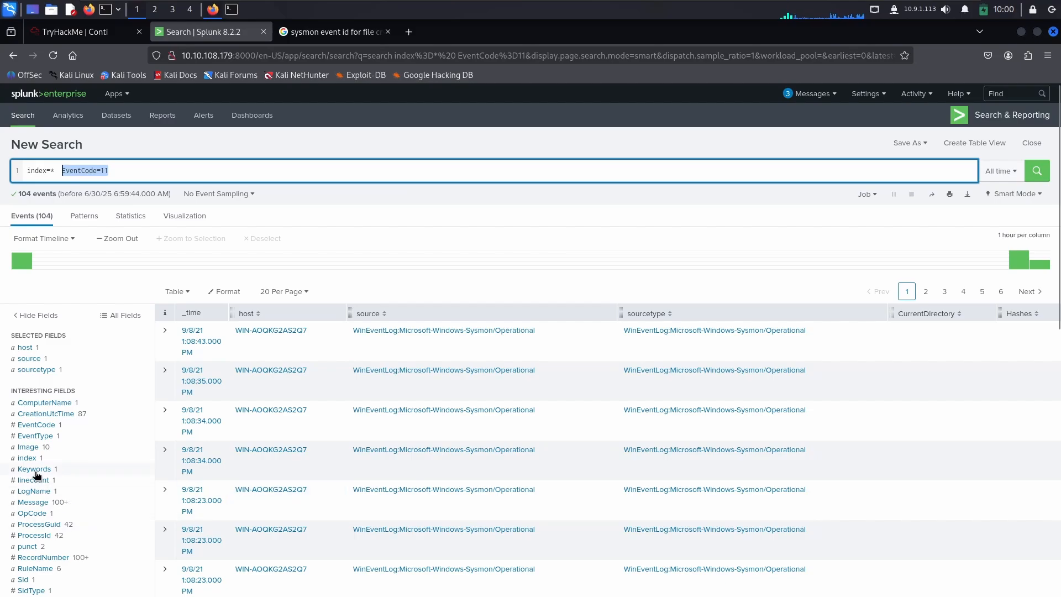
pyautogui.click(28, 447)
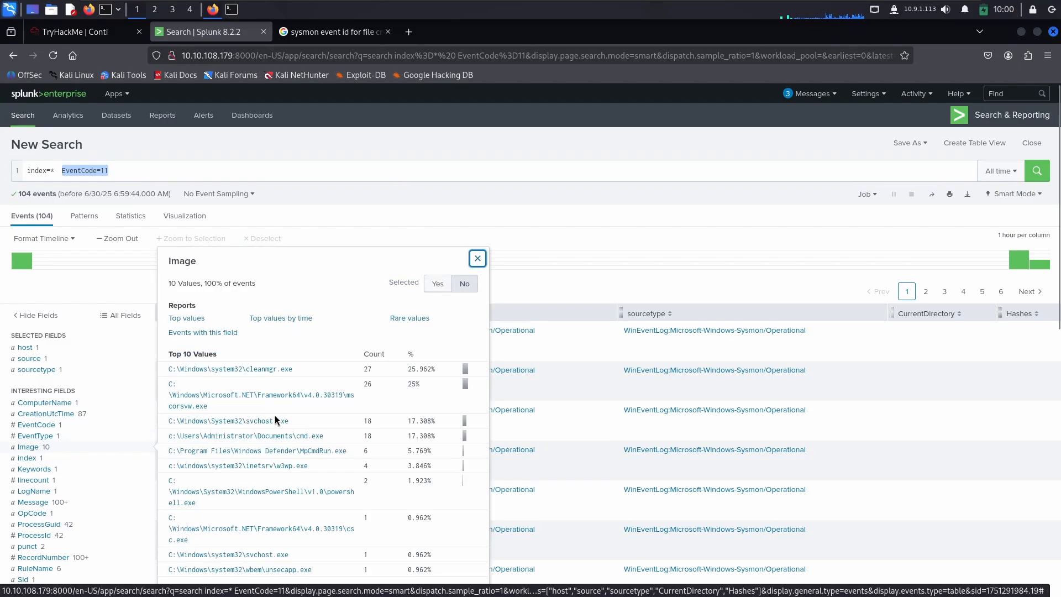
pyautogui.scroll(-2, 282, 437)
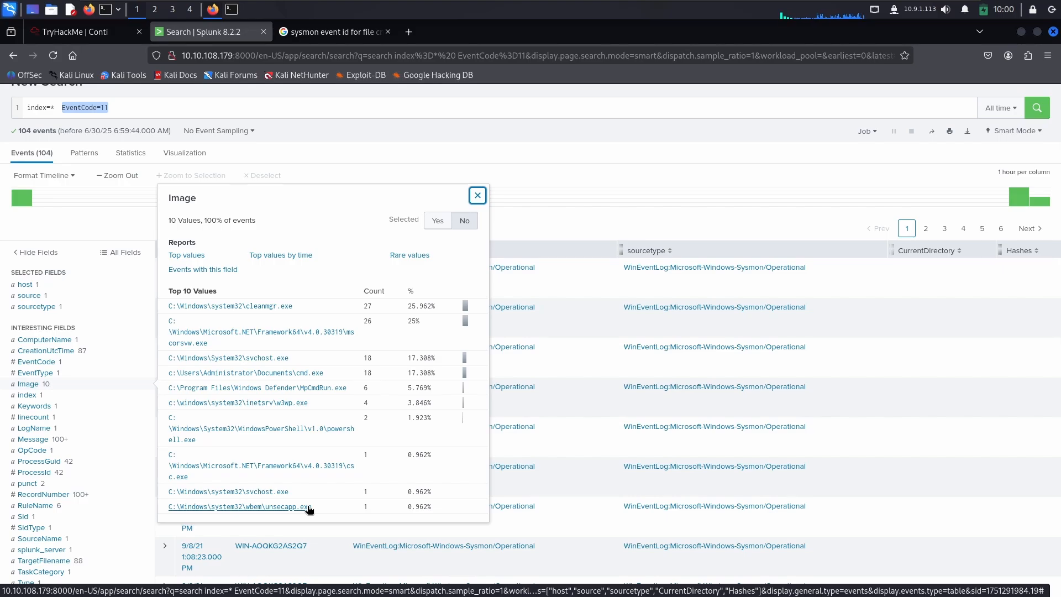
pyautogui.click(298, 373)
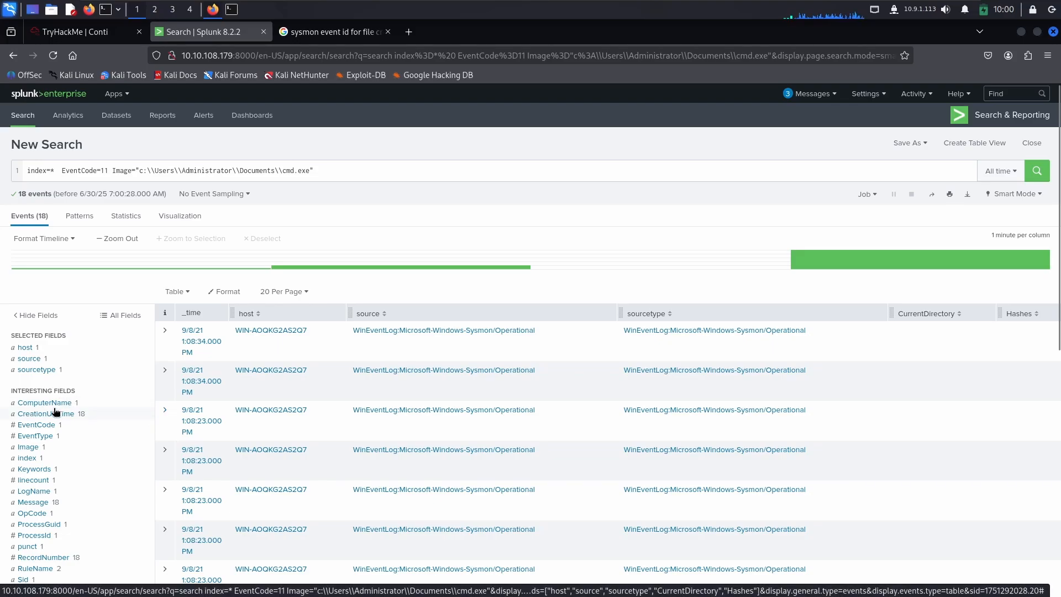
# Step: List the TargetFilename values of the filtered events and copy the file name readme.txt from the first path
pyautogui.scroll(-1, 55, 406)
pyautogui.scroll(1, 55, 406)
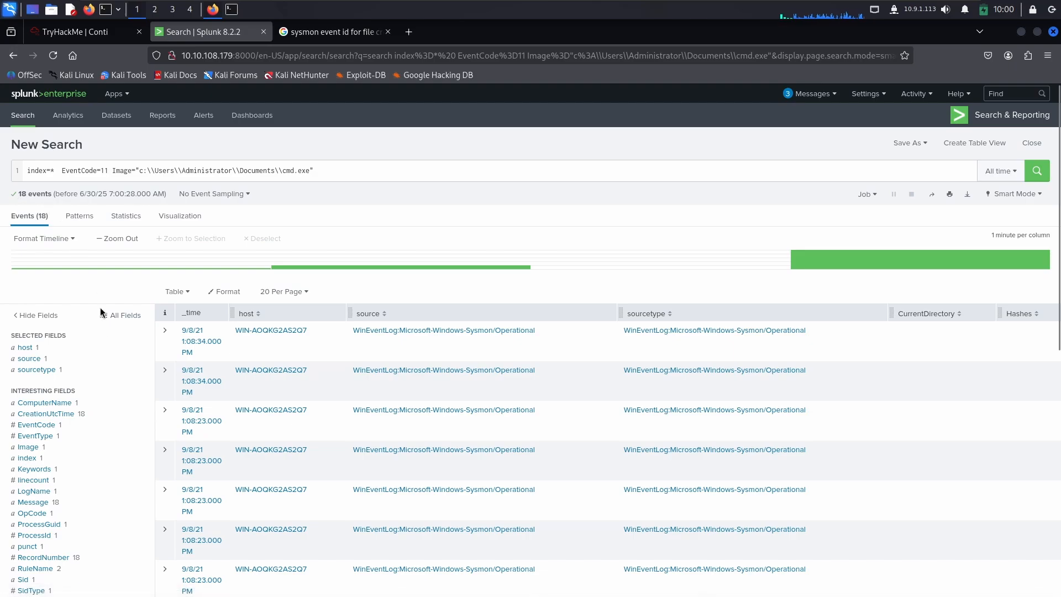
pyautogui.scroll(-3, 61, 436)
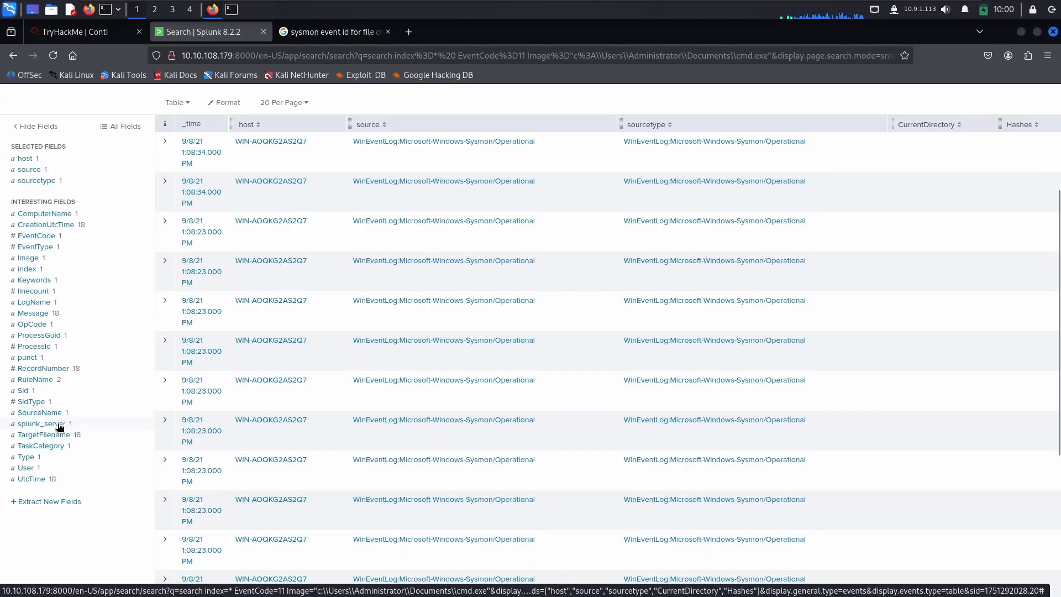
pyautogui.click(59, 436)
pyautogui.scroll(-2, 62, 437)
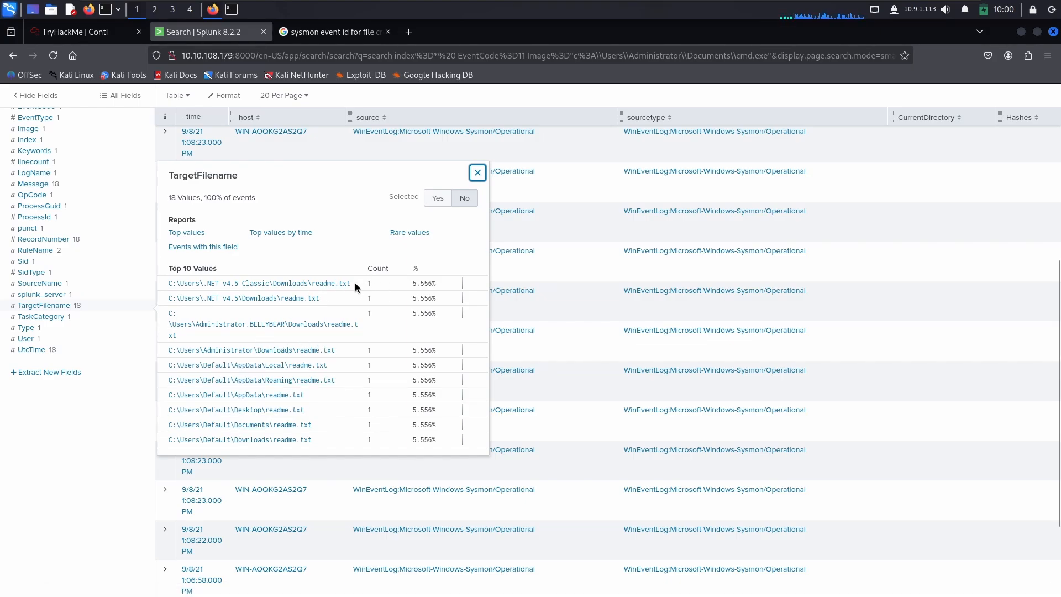
pyautogui.moveTo(355, 284); pyautogui.dragTo(312, 285)
pyautogui.hotkey('ctrl', 'c')
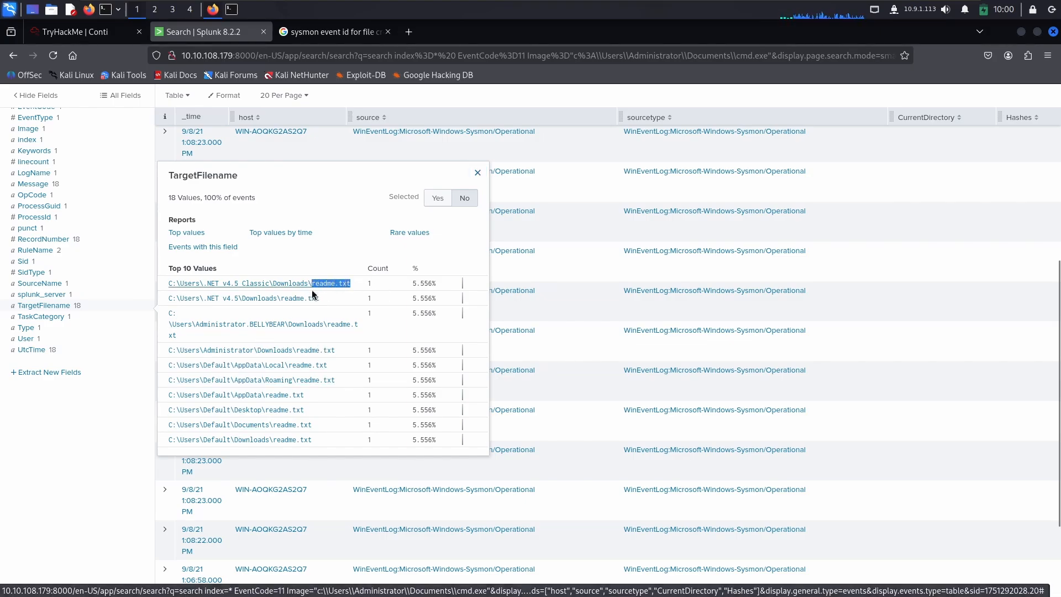
# Step: Submit readme.txt in TryHackMe as the file saved to multiple folder locations
pyautogui.click(110, 33)
pyautogui.click(188, 415)
pyautogui.hotkey('ctrl', 'v')
pyautogui.click(846, 410)
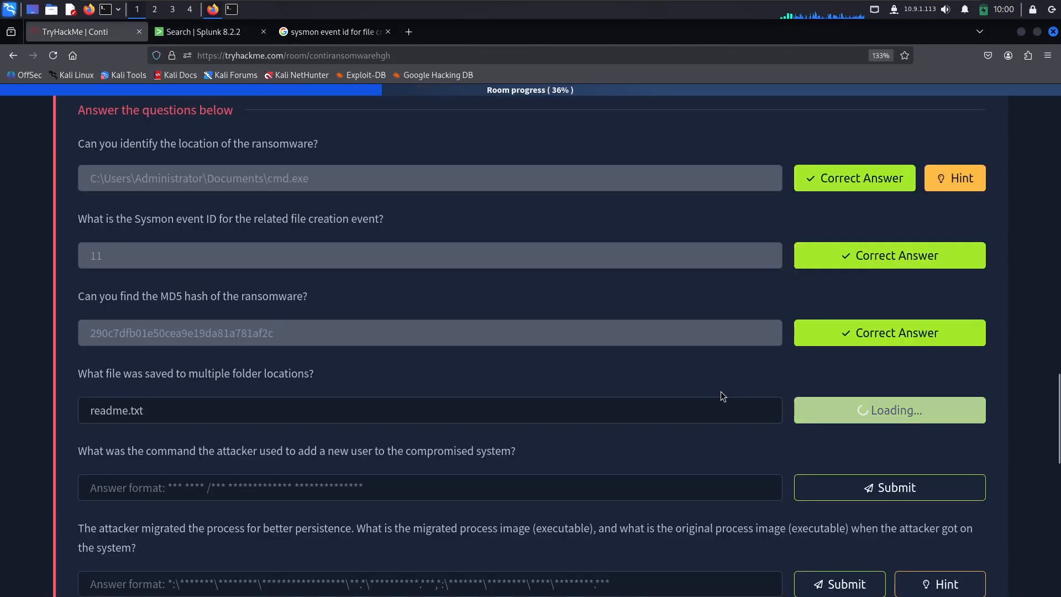
# Step: Read the question and answer format for the command that added a new user, and return to Splunk
pyautogui.scroll(-2, 373, 391)
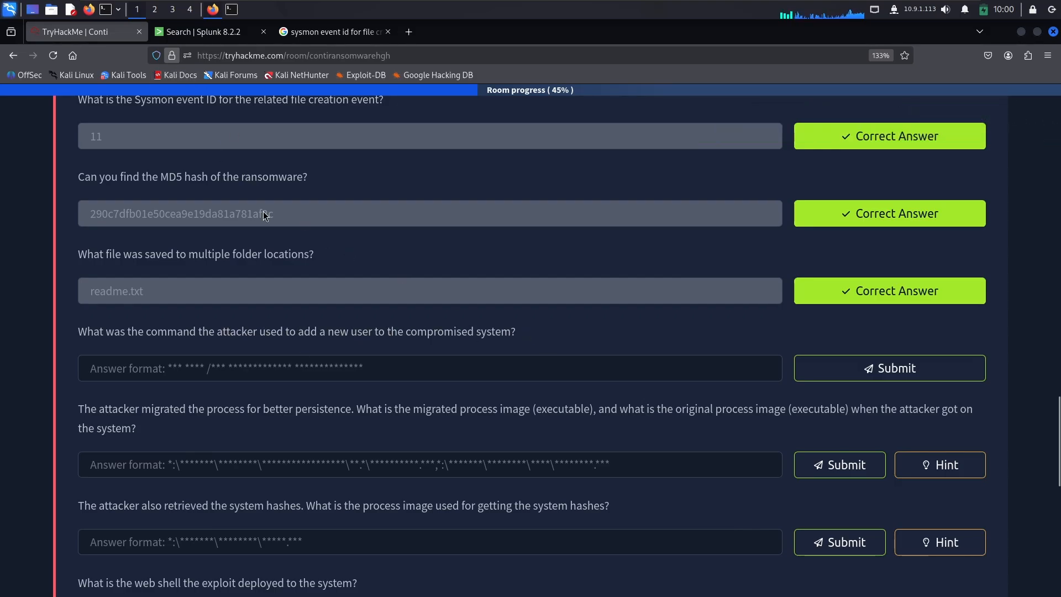
pyautogui.click(174, 367)
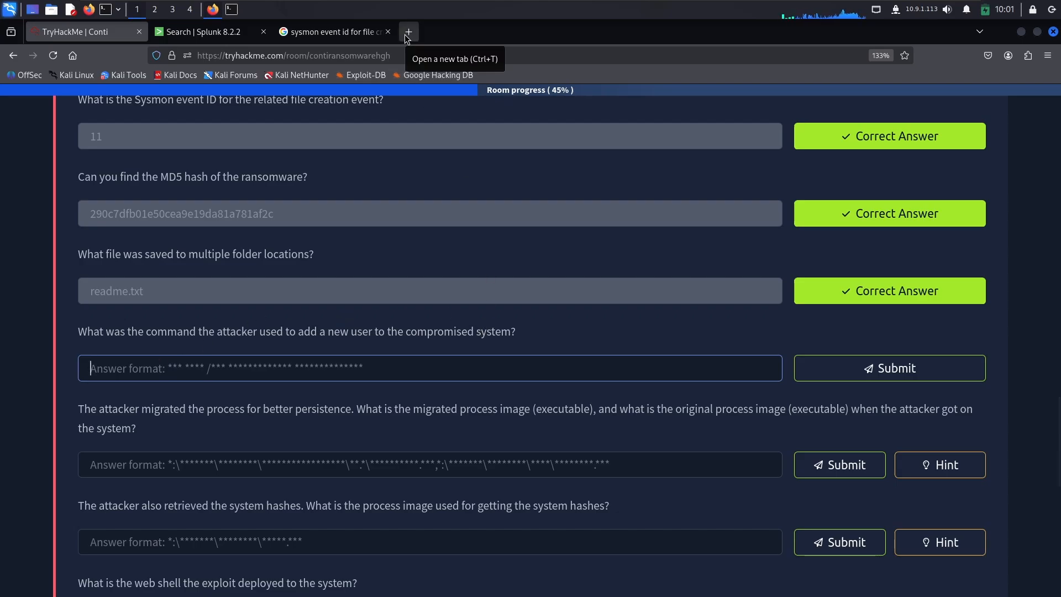
pyautogui.click(216, 34)
pyautogui.scroll(5, 323, 164)
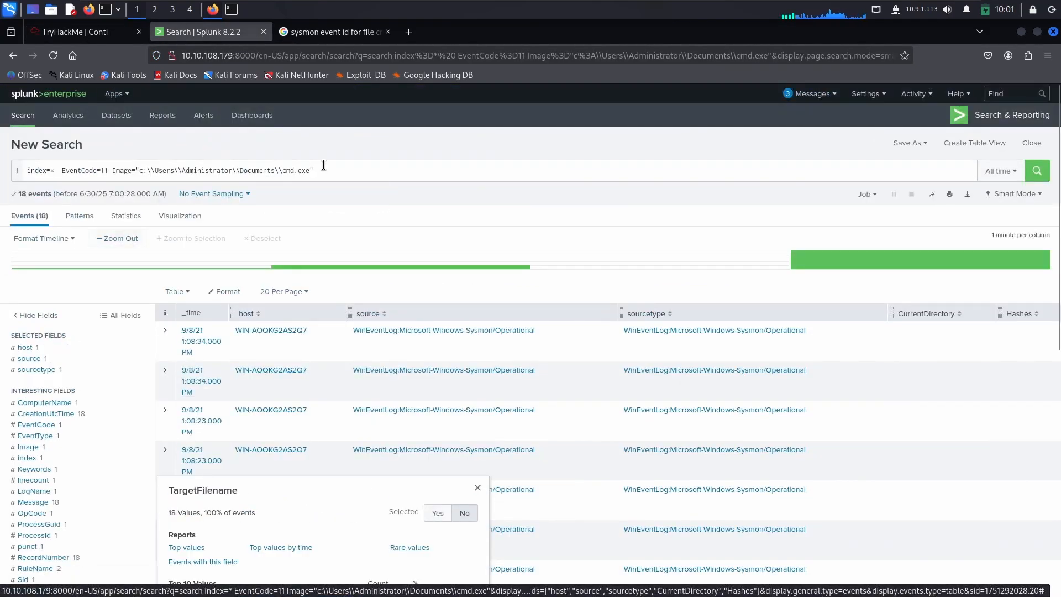
pyautogui.click(83, 32)
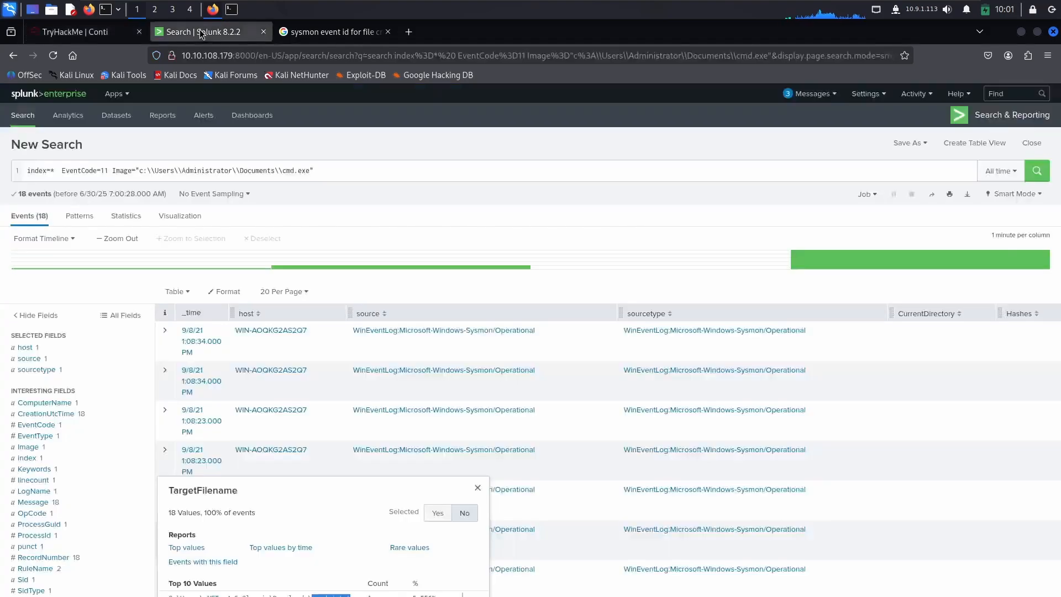
pyautogui.click(199, 26)
# Step: Delete the EventCode and Image conditions from the query and run the search with only index=*
pyautogui.moveTo(327, 174); pyautogui.dragTo(169, 151)
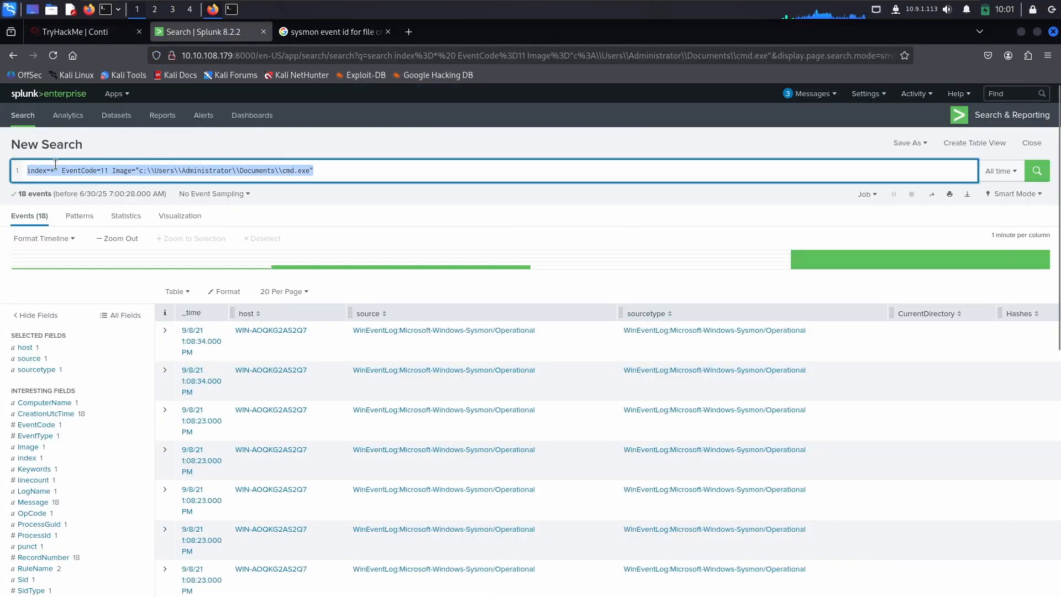
pyautogui.moveTo(56, 165); pyautogui.dragTo(58, 172)
pyautogui.press('BackSpace')
pyautogui.press('Return')
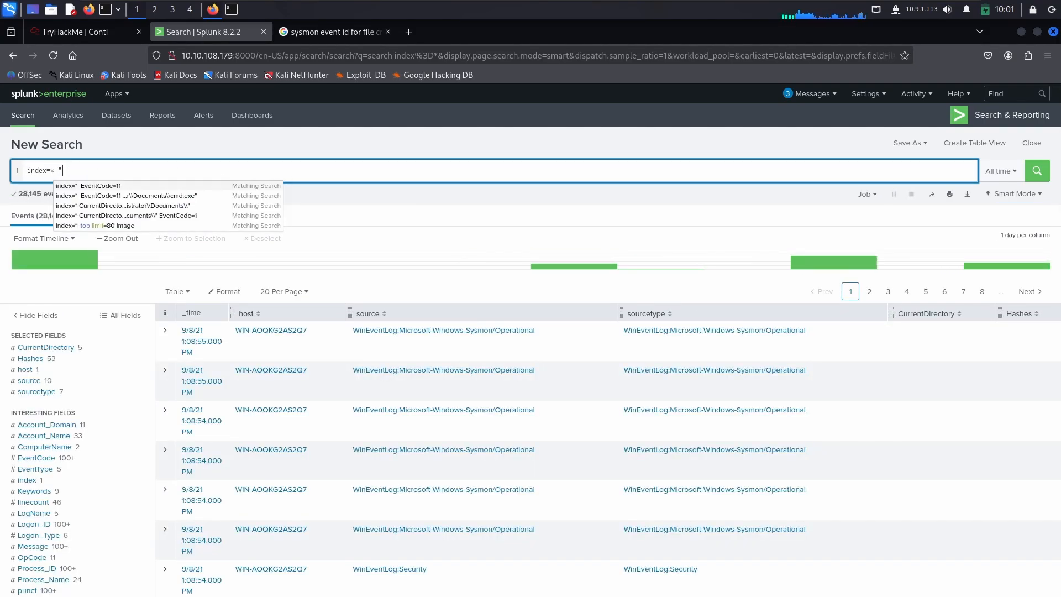
# Step: Search all indexes for events containing /add with the query index=* "*/add*"
pyautogui.write('"')
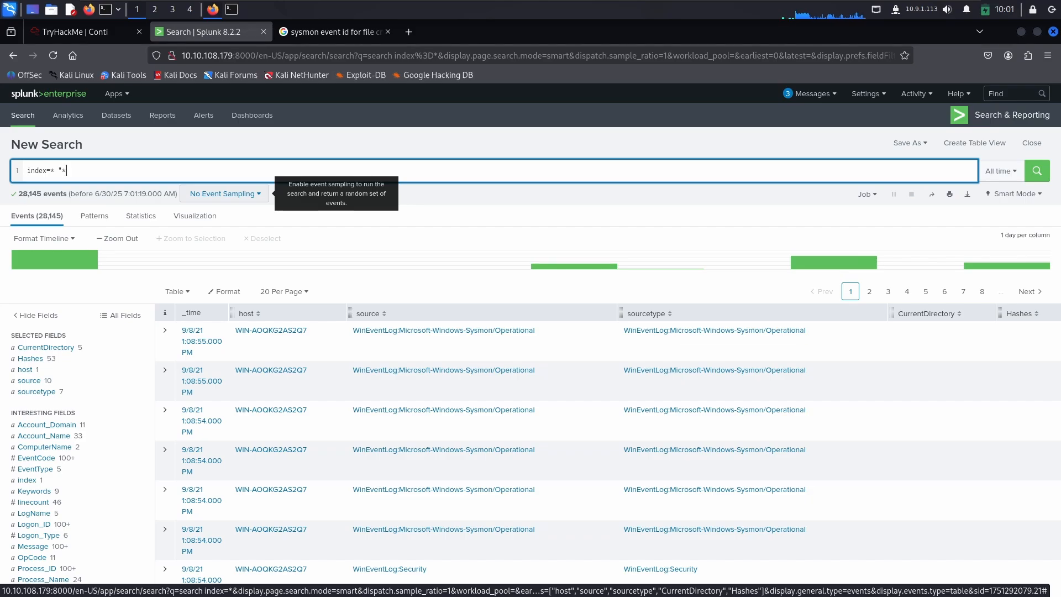
pyautogui.write('*/add*"')
pyautogui.press('Return')
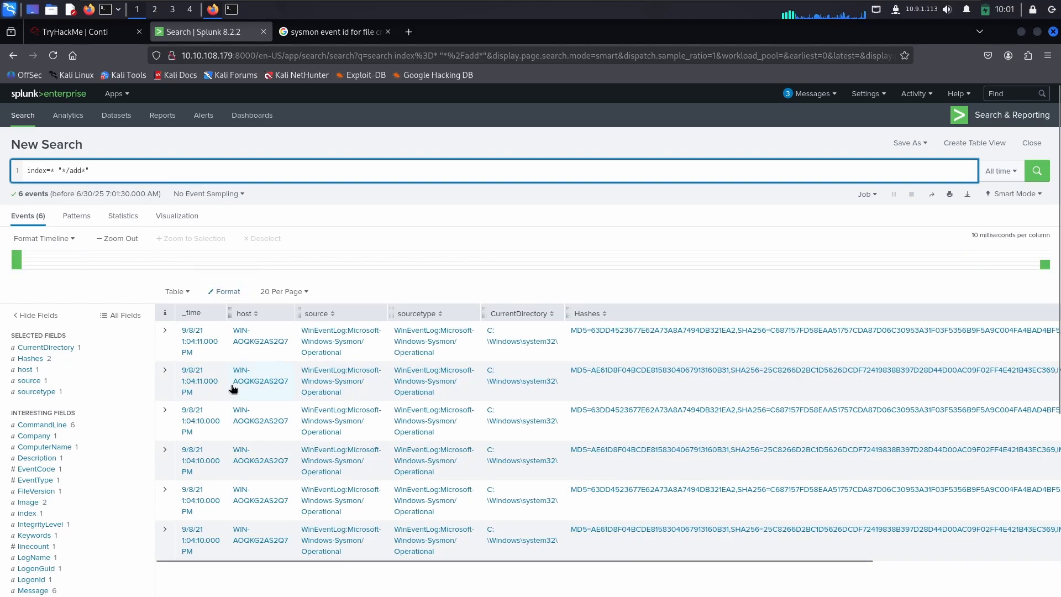
# Step: Copy the net user /add command, including its account password, from the CommandLine values and submit it in TryHackMe as the new-user command
pyautogui.doubleClick(20, 195)
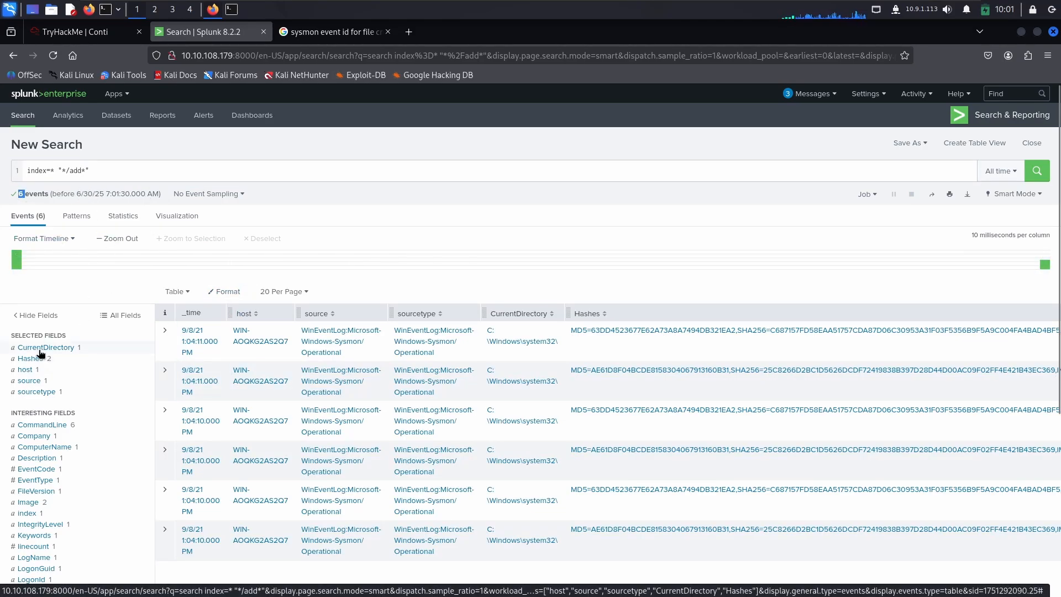
pyautogui.click(42, 425)
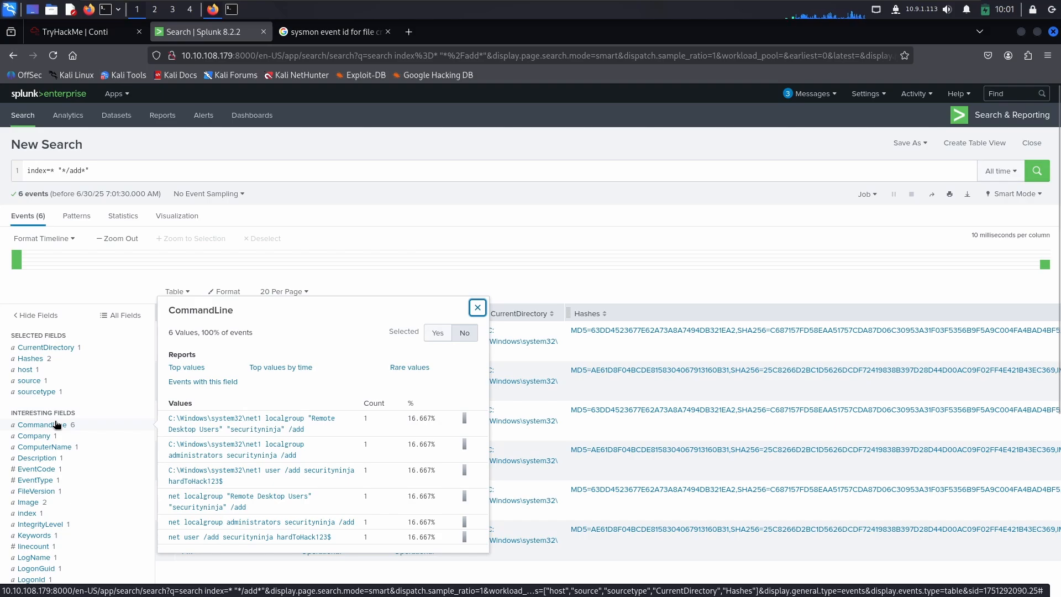
pyautogui.scroll(-3, 348, 531)
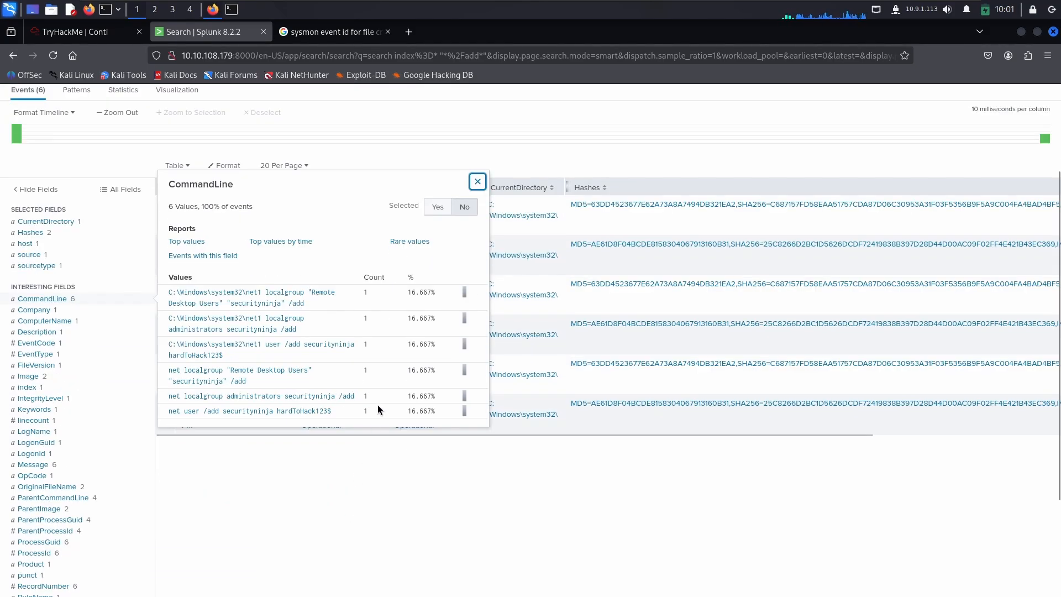
pyautogui.moveTo(330, 412); pyautogui.dragTo(170, 414)
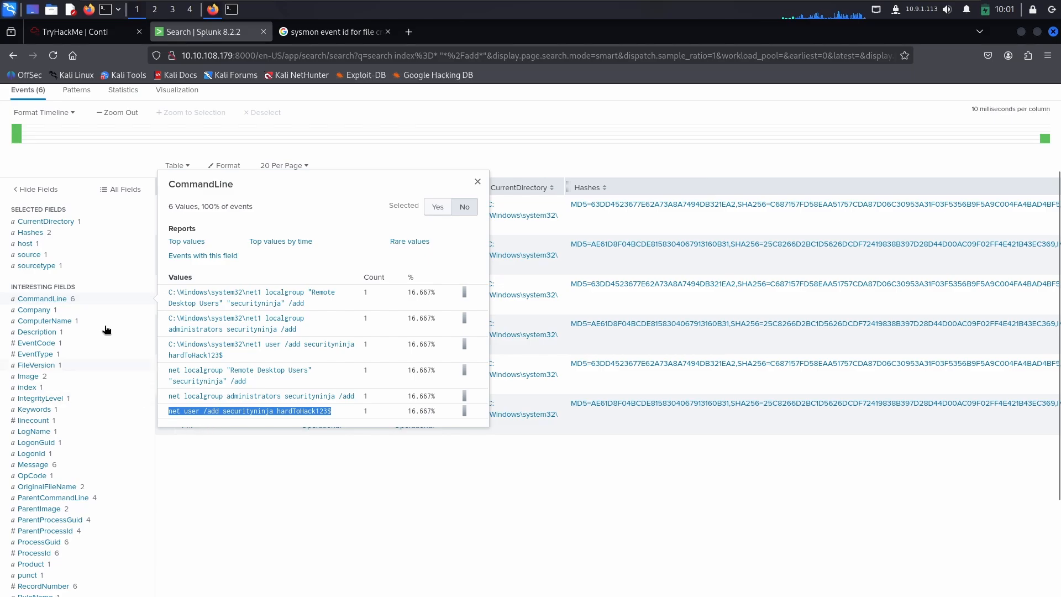
pyautogui.click(77, 32)
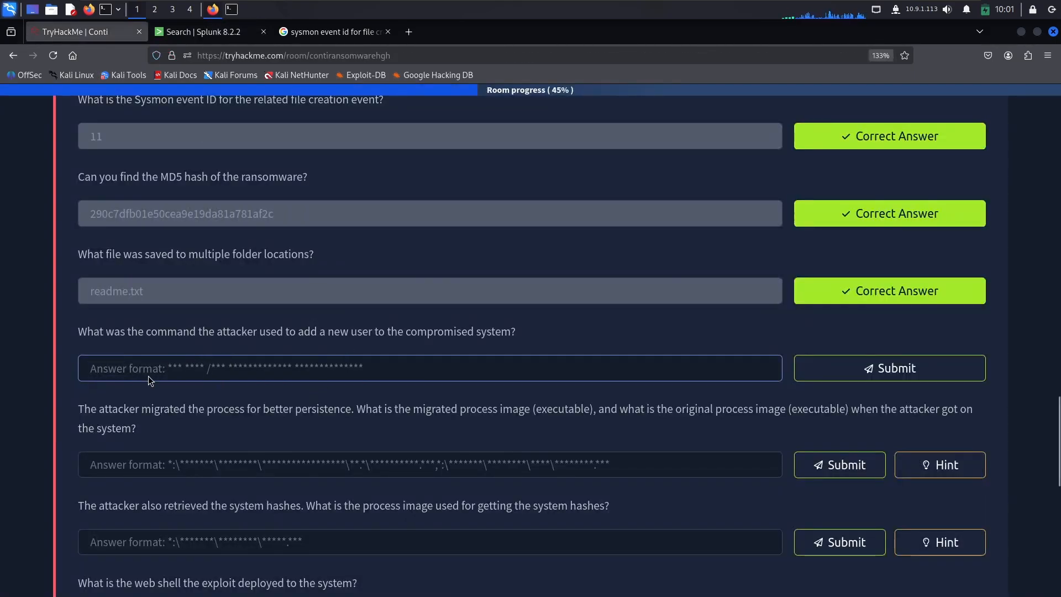
pyautogui.hotkey('ctrl', 'v')
pyautogui.click(888, 367)
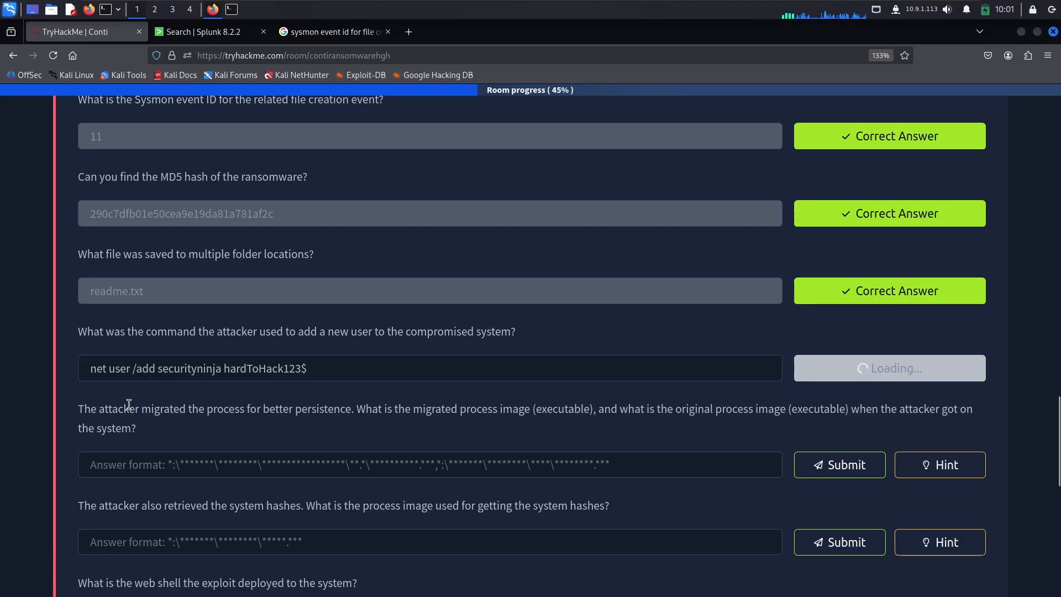
# Step: Read the question about the migrated and original process images, view its hint, and return to Splunk
pyautogui.click(213, 467)
pyautogui.scroll(-2, 175, 356)
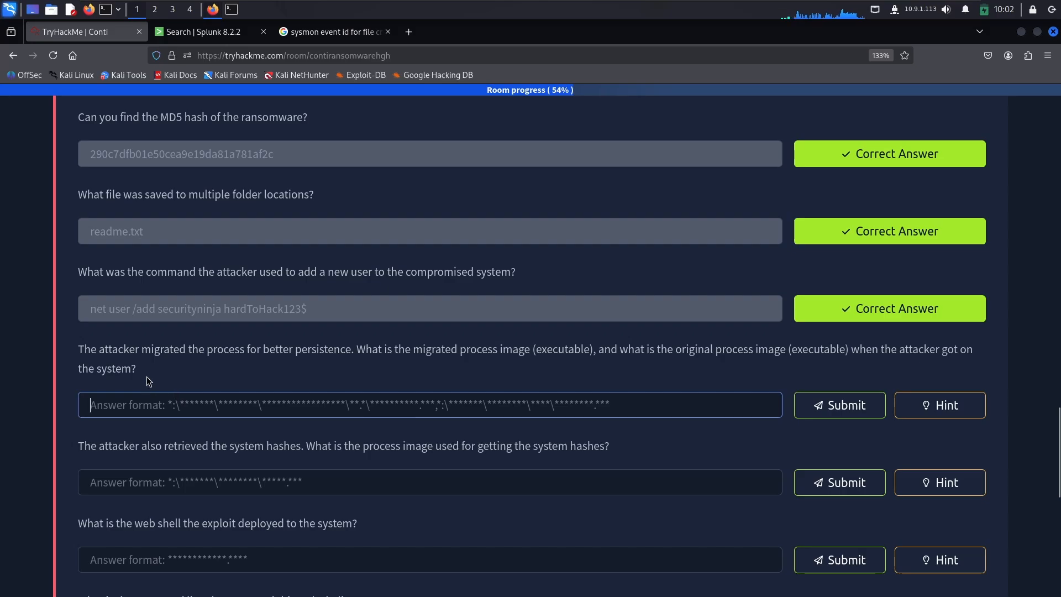
pyautogui.click(950, 406)
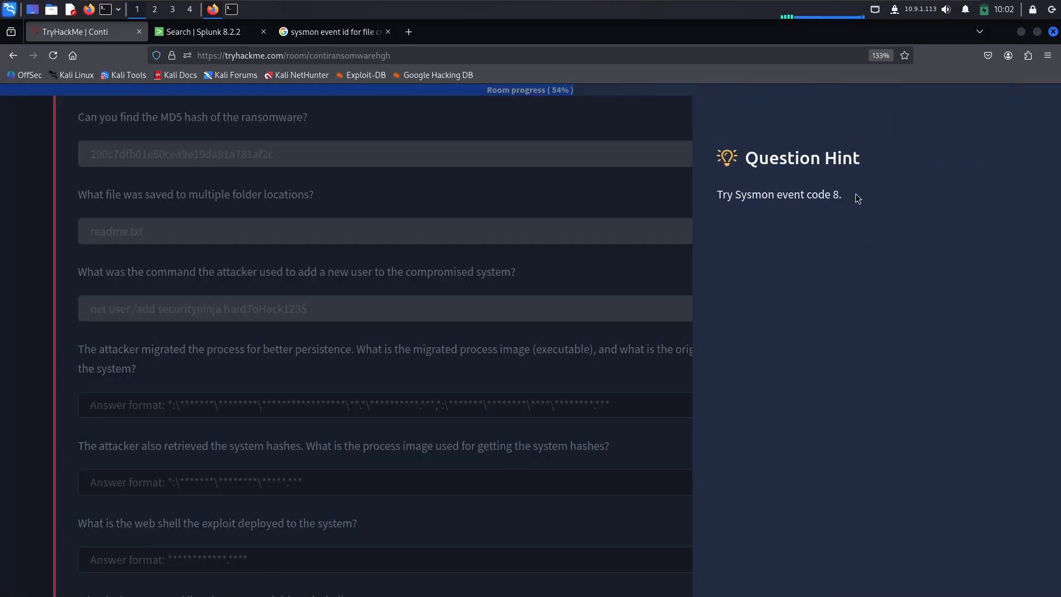
pyautogui.moveTo(855, 197); pyautogui.dragTo(711, 194)
pyautogui.click(773, 222)
pyautogui.click(204, 33)
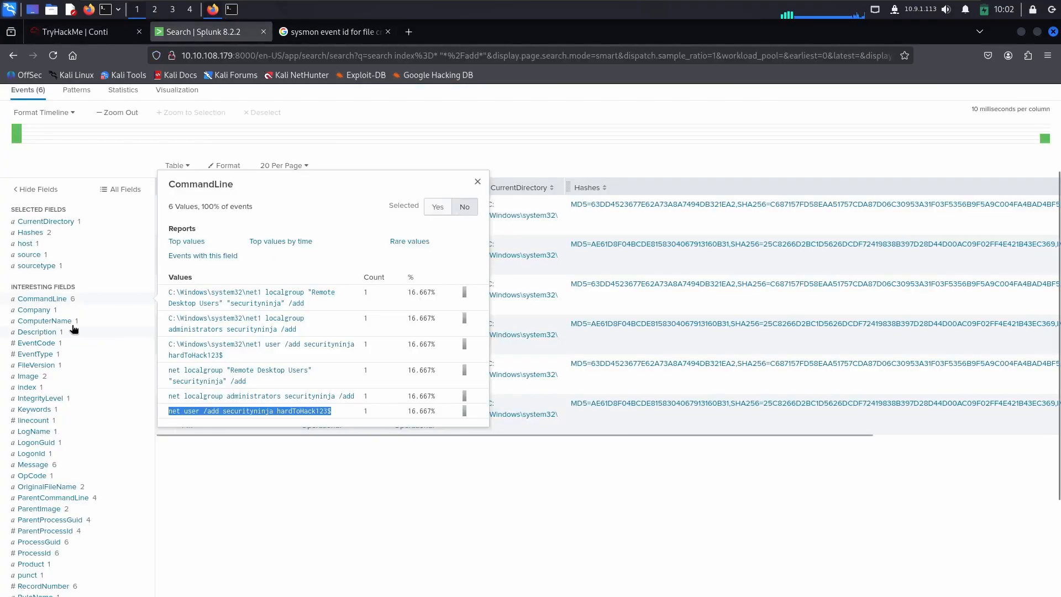
# Step: Add an EventCode filter to the /add search, set it to 8, and run the query
pyautogui.scroll(1, 61, 326)
pyautogui.scroll(-2, 82, 392)
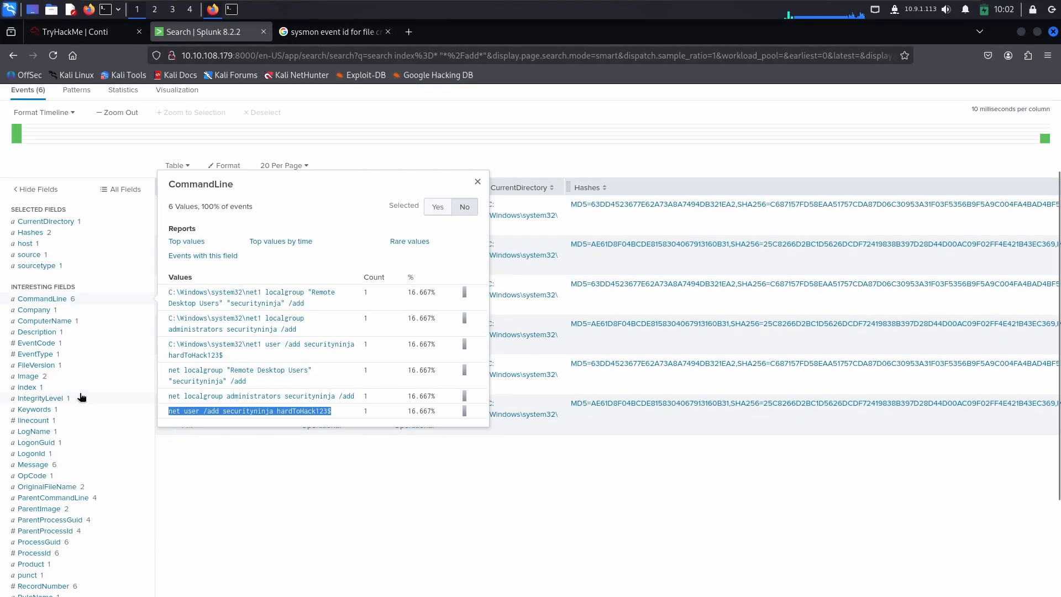
pyautogui.click(48, 344)
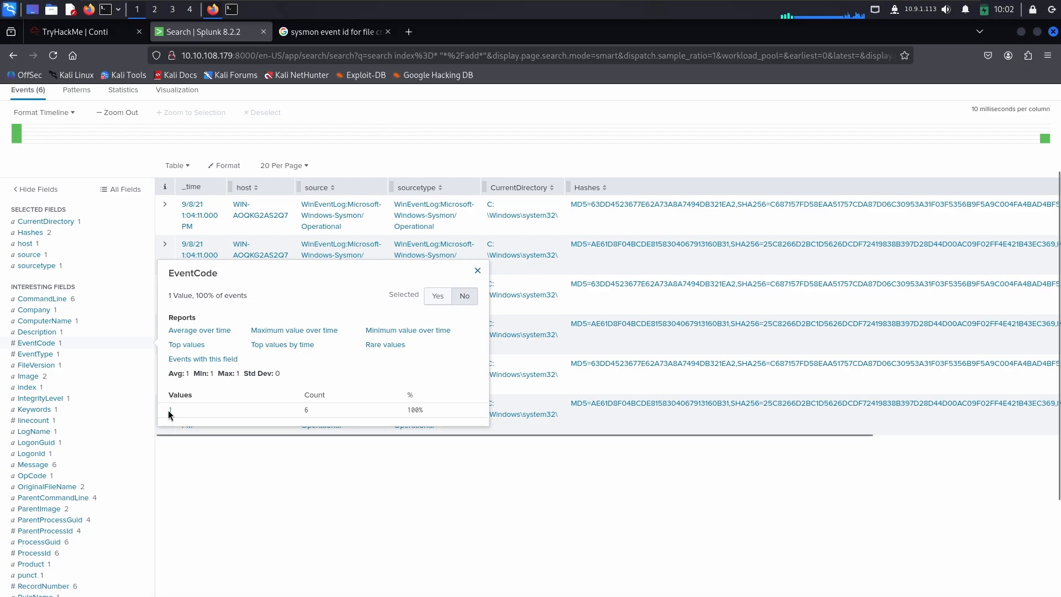
pyautogui.click(170, 411)
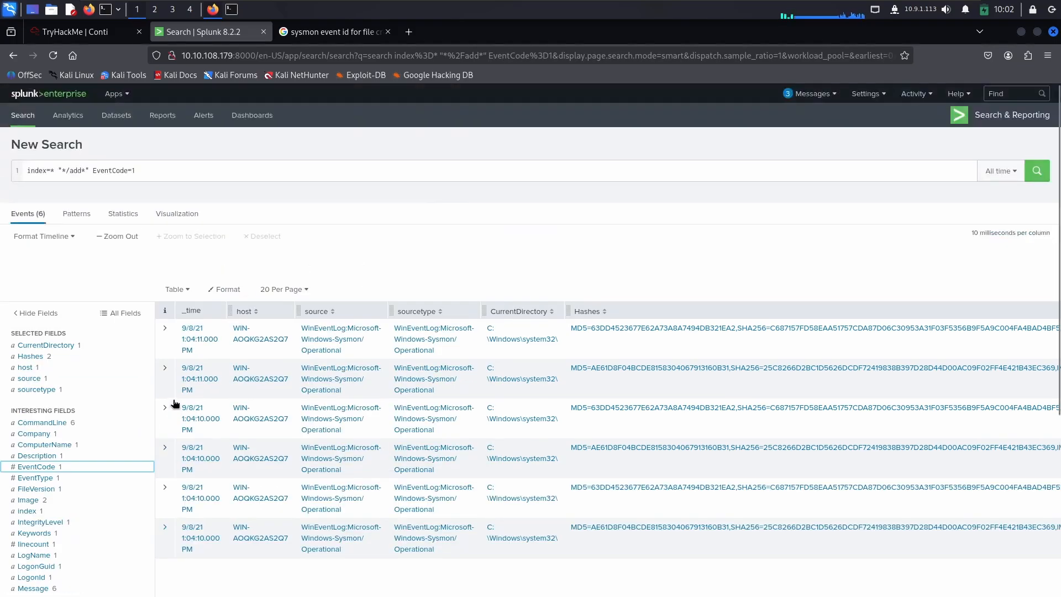
pyautogui.click(152, 170)
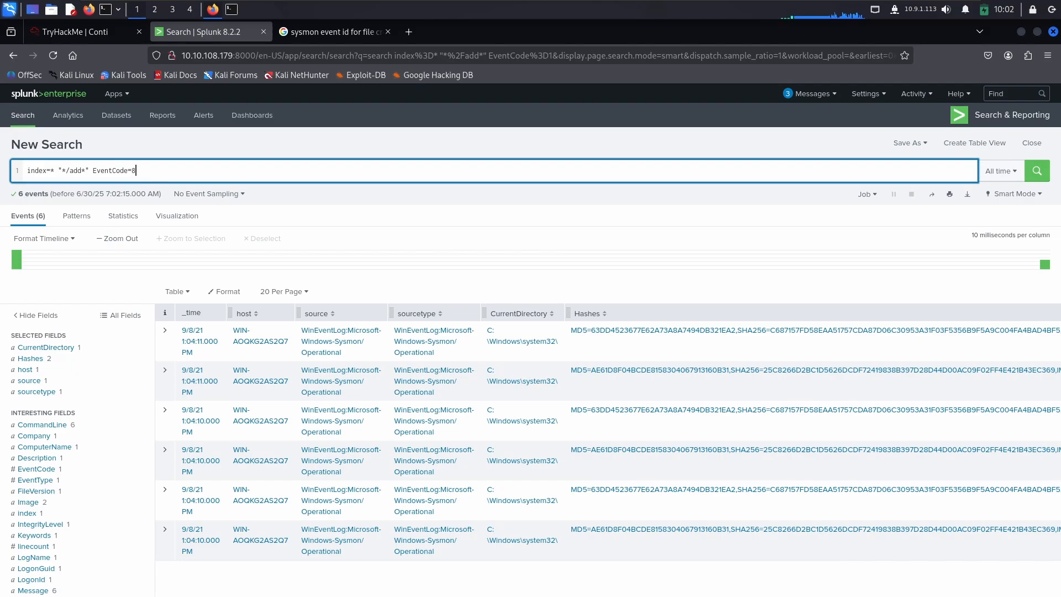
pyautogui.press('Return')
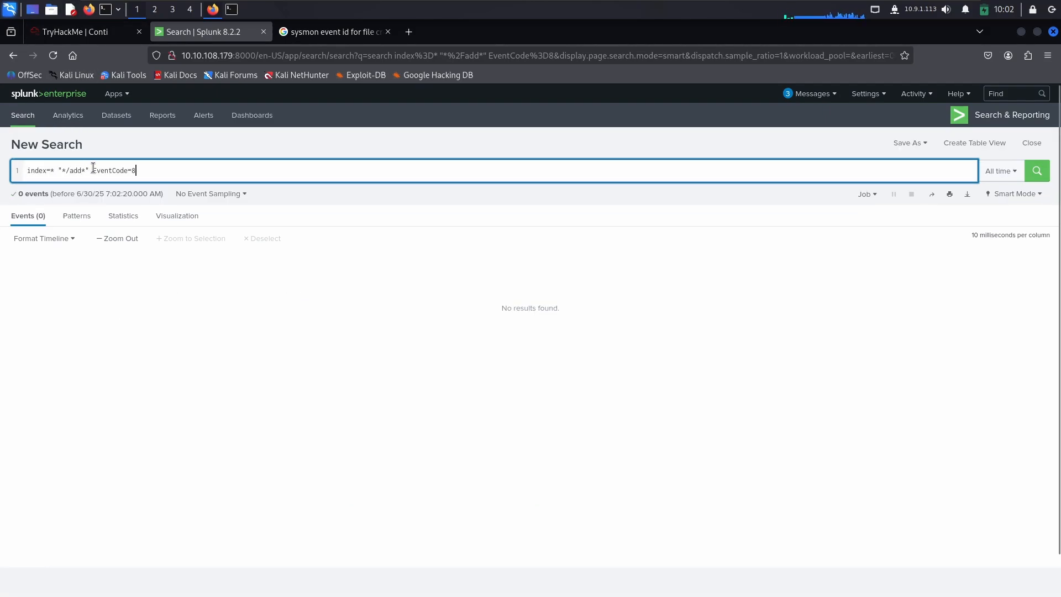
# Step: Remove the "*/add*" term from the query and run the search as index=* EventCode=8
pyautogui.moveTo(92, 170); pyautogui.dragTo(61, 170)
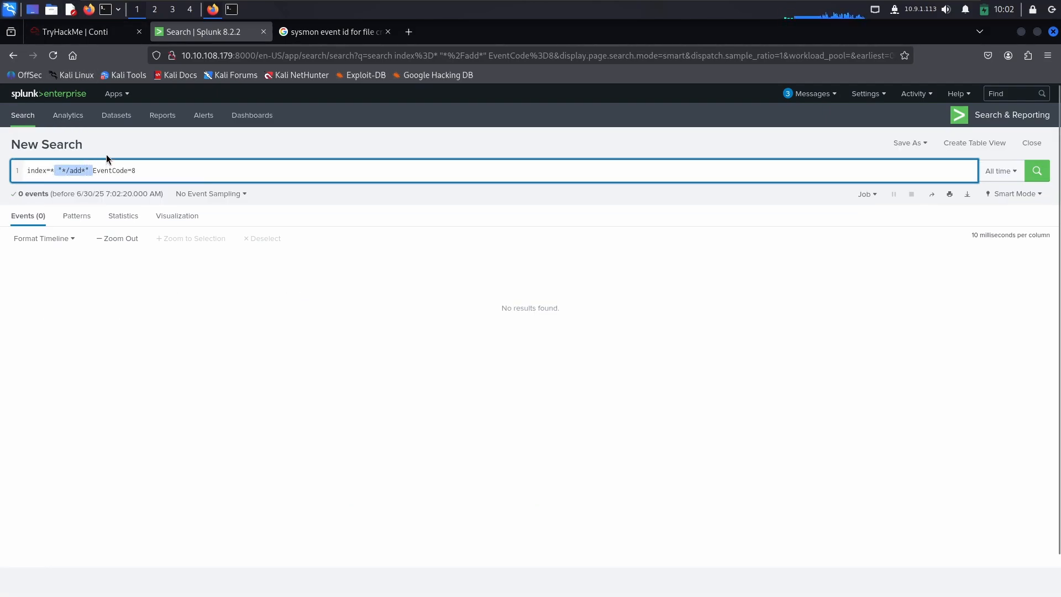
pyautogui.press('BackSpace')
pyautogui.write('x')
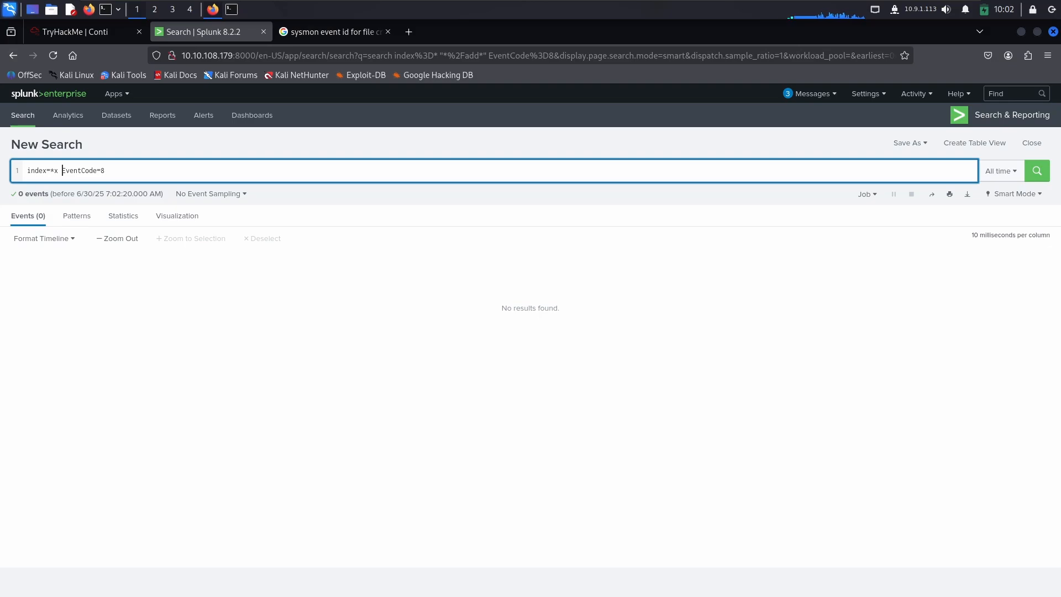
pyautogui.press('BackSpace')
pyautogui.press('BackSpace')
pyautogui.press('Return')
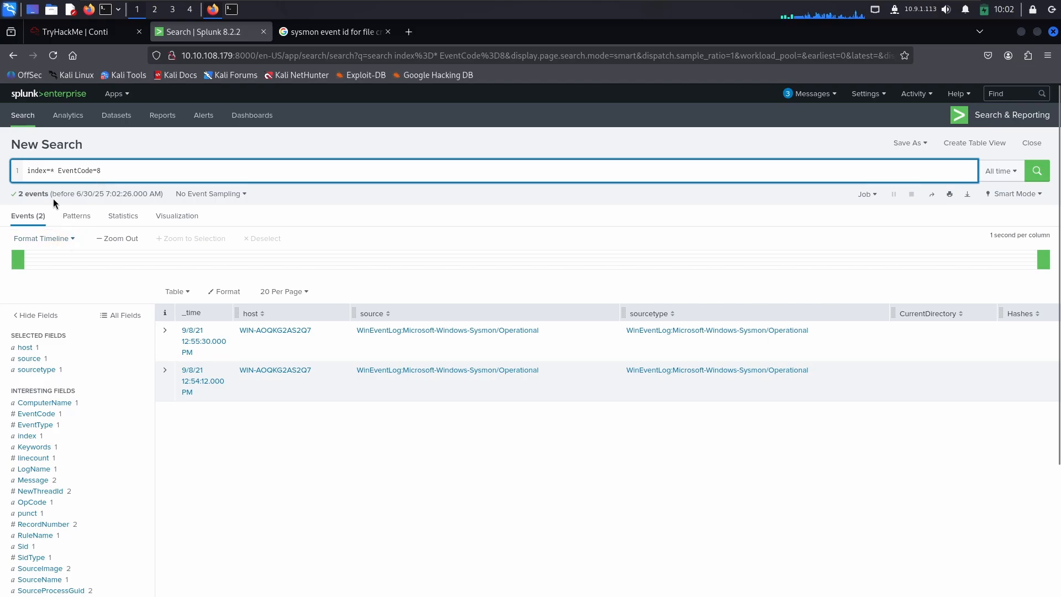
# Step: Examine the SourceImage values of the EventCode 8 events for the migrated and original processes
pyautogui.click(44, 402)
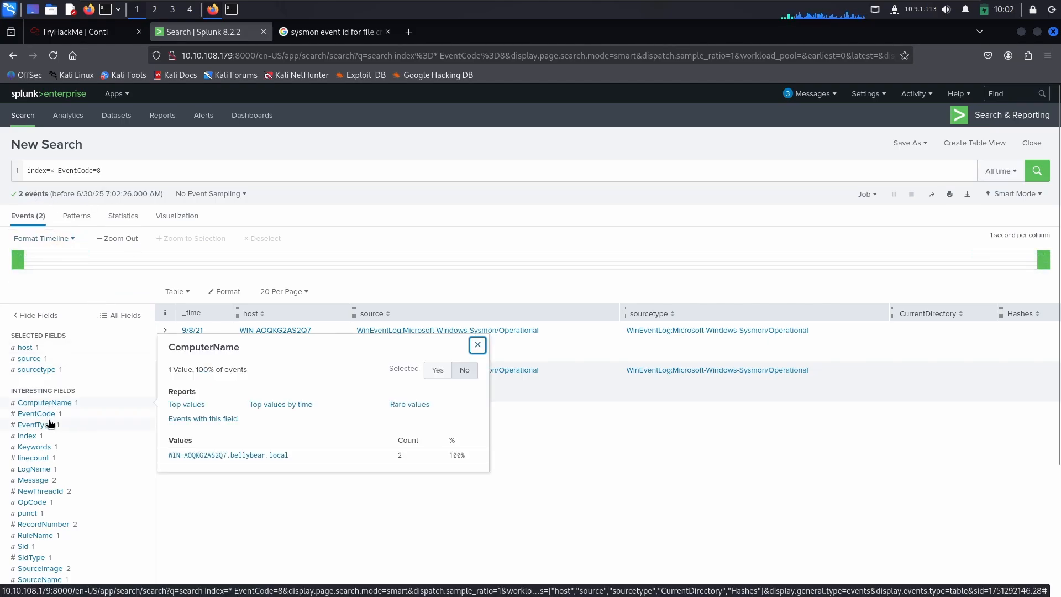
pyautogui.scroll(-3, 50, 424)
pyautogui.click(48, 405)
pyautogui.scroll(-1, 48, 410)
pyautogui.click(48, 410)
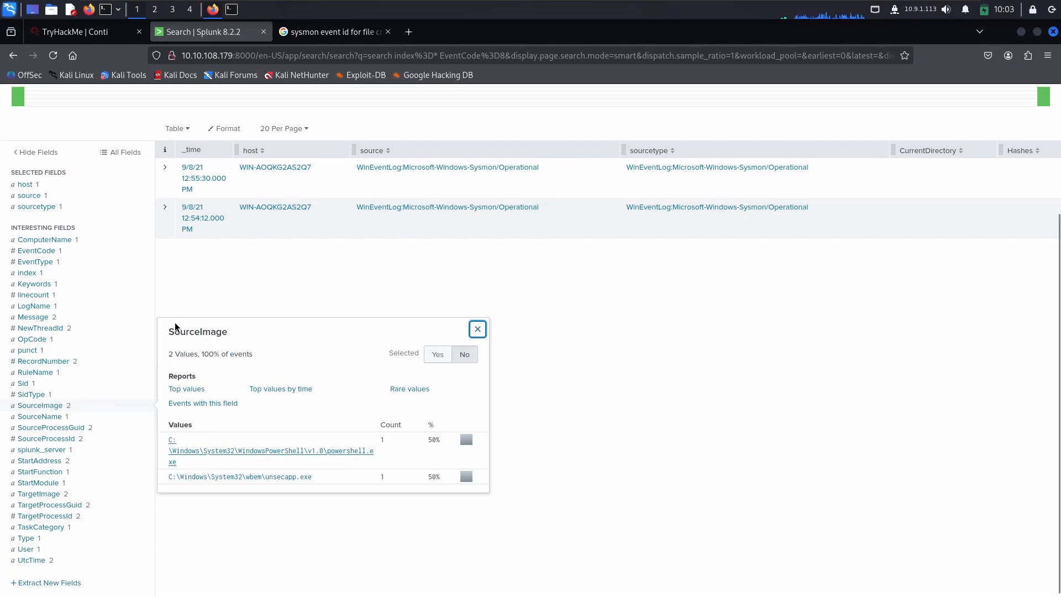
# Step: Copy C:\Windows\System32\WindowsPowerShell\v1.0\powershell.exe from the SourceImage values into the TryHackMe migrated-process answer, followed by a comma
pyautogui.click(75, 32)
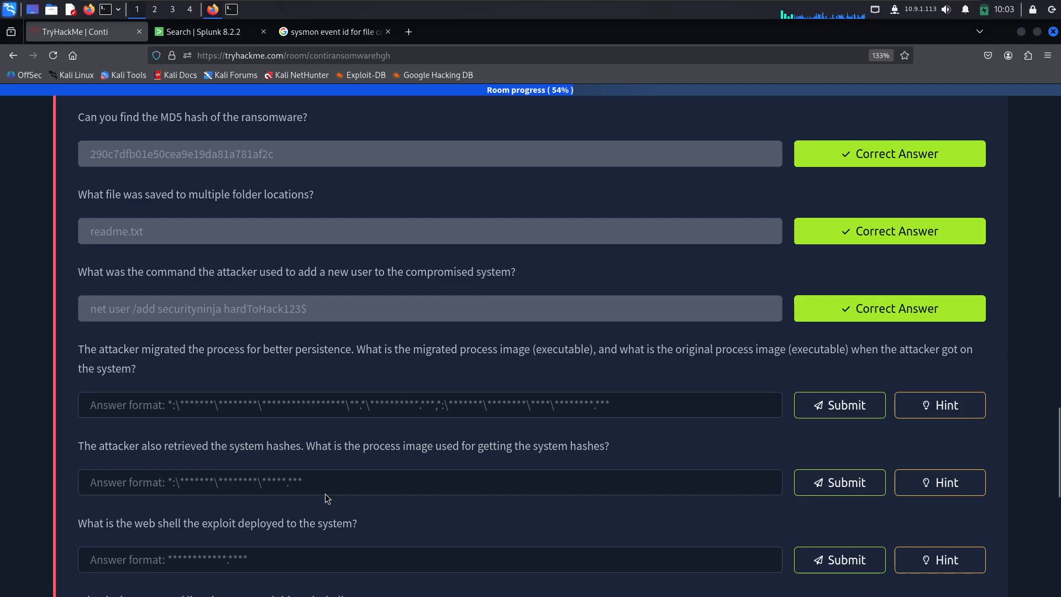
pyautogui.click(227, 412)
pyautogui.click(221, 31)
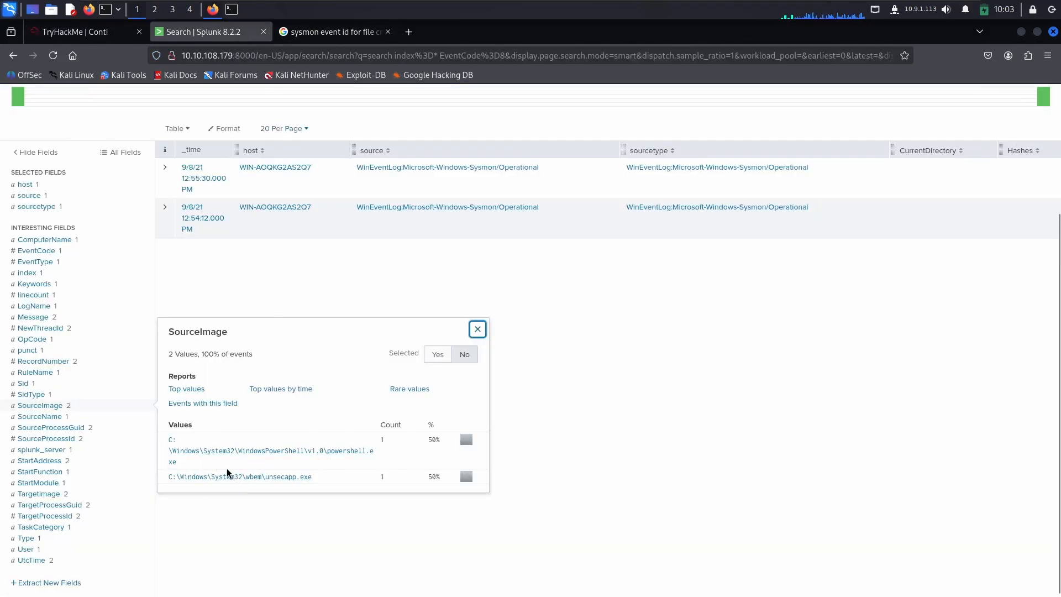
pyautogui.moveTo(190, 469); pyautogui.dragTo(166, 444)
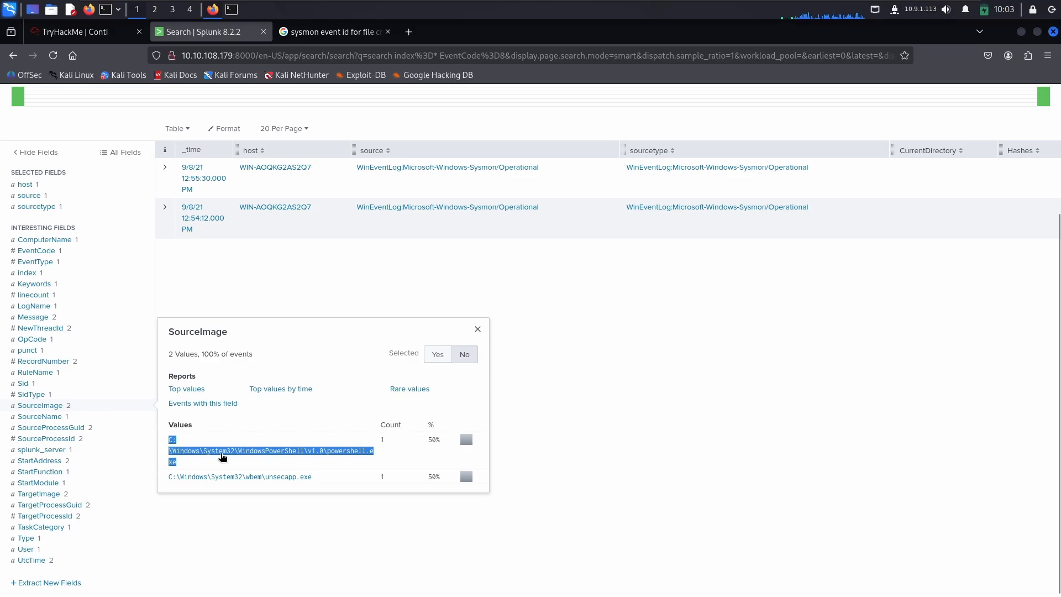
pyautogui.hotkey('ctrl', 'c')
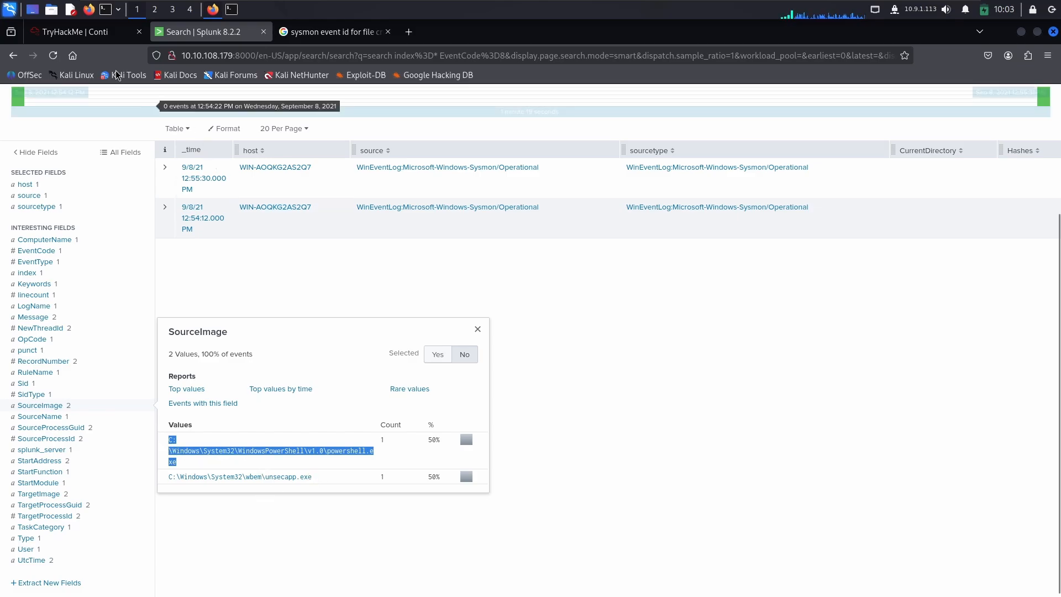
pyautogui.click(83, 31)
pyautogui.hotkey('ctrl', 'v')
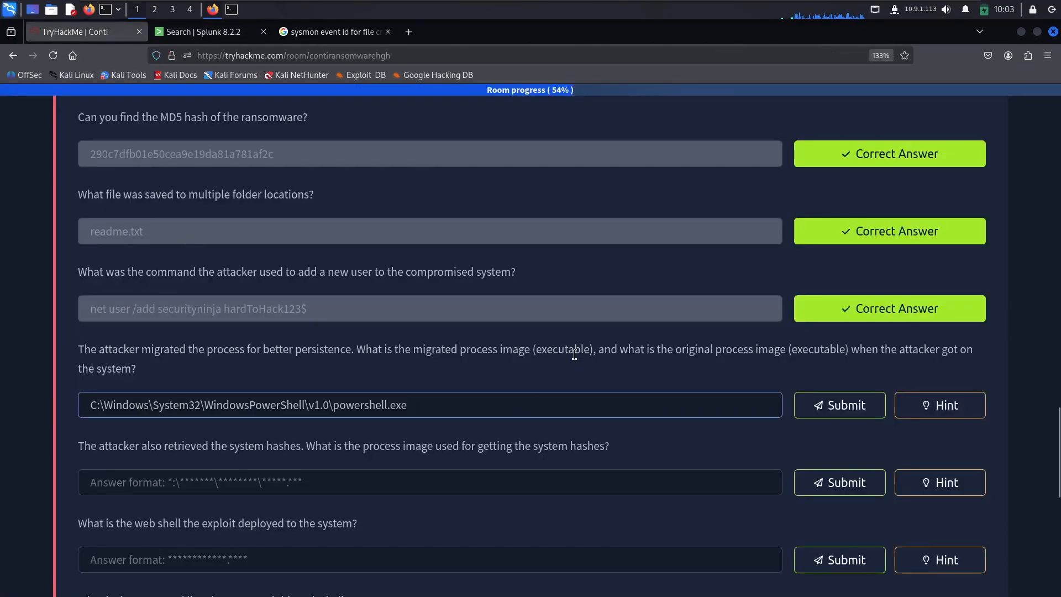
pyautogui.write(',')
# Step: Append C:\Windows\System32\wbem\unsecapp.exe from the SourceImage values to the migrated-process answer and submit it
pyautogui.click(173, 31)
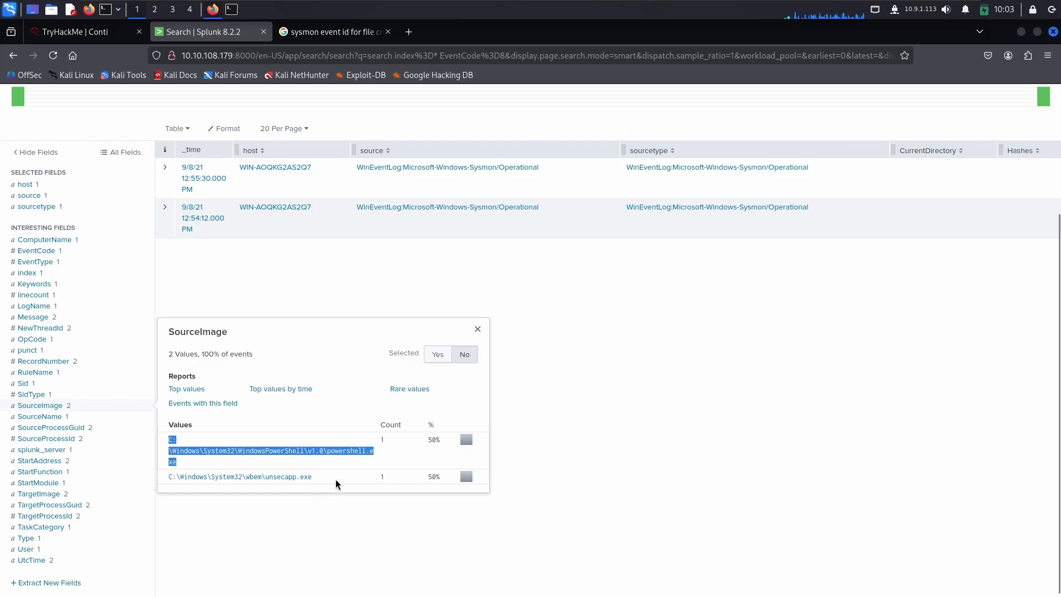
pyautogui.moveTo(336, 479); pyautogui.dragTo(147, 481)
pyautogui.click(327, 478)
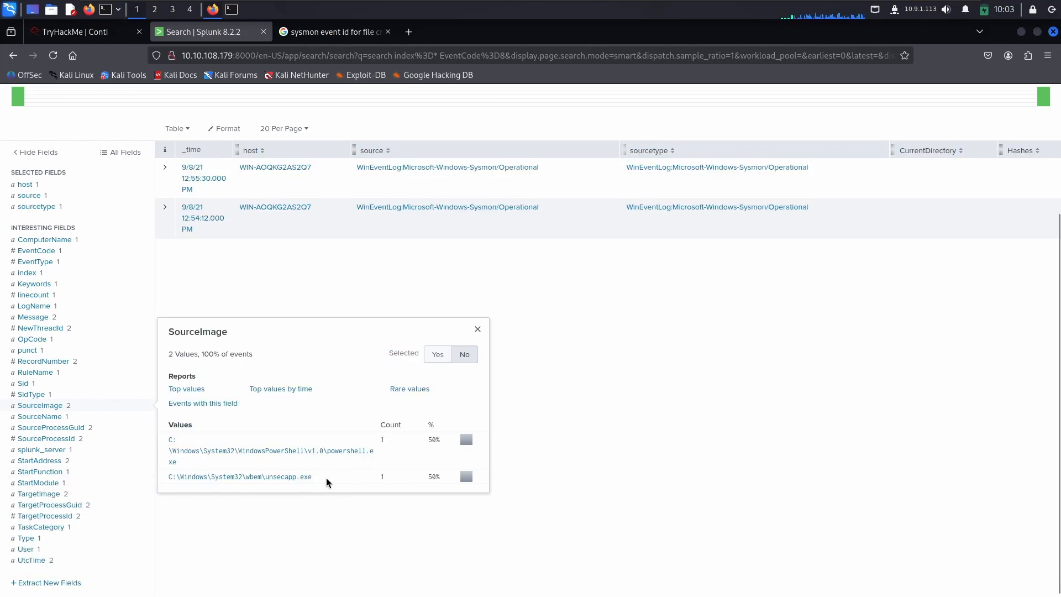
pyautogui.moveTo(326, 478); pyautogui.dragTo(166, 486)
pyautogui.hotkey('ctrl', 'c')
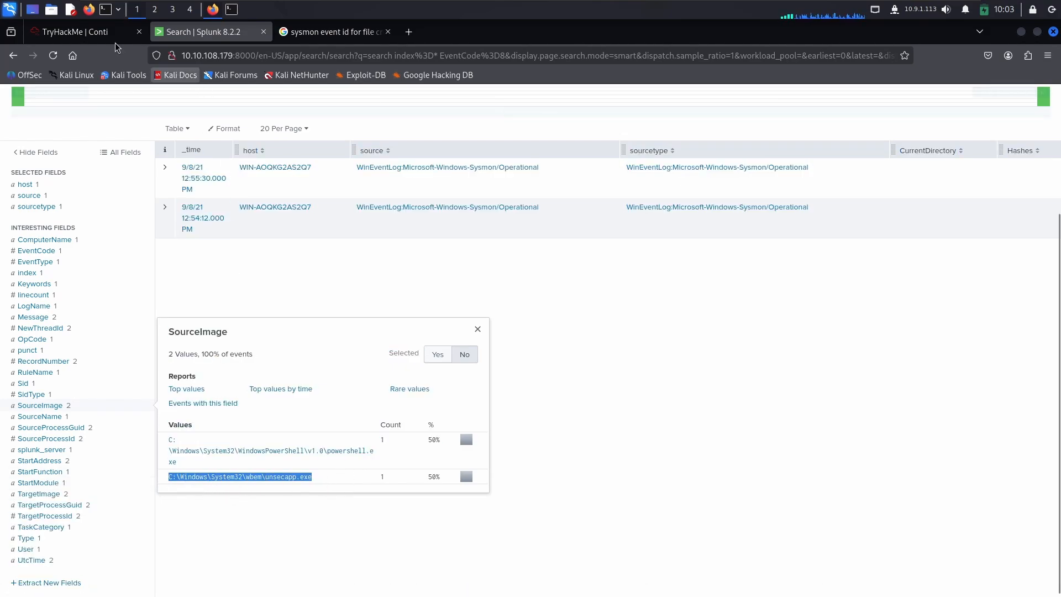
pyautogui.click(75, 32)
pyautogui.hotkey('ctrl', 'v')
pyautogui.click(839, 347)
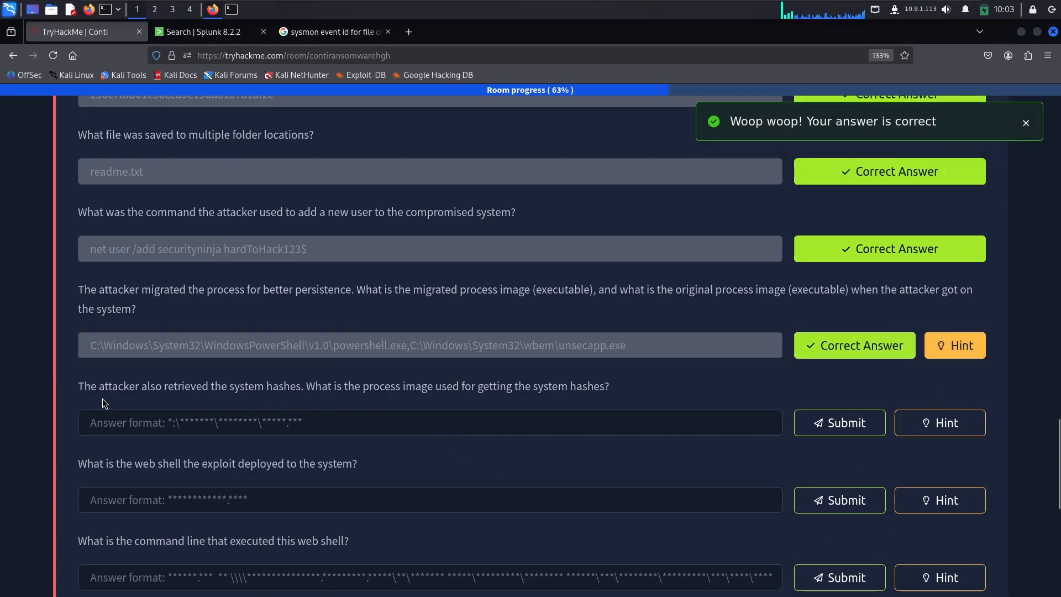
# Step: Read the question about the process image used to get the system hashes, view its hint, and return to Splunk
pyautogui.scroll(-2, 91, 381)
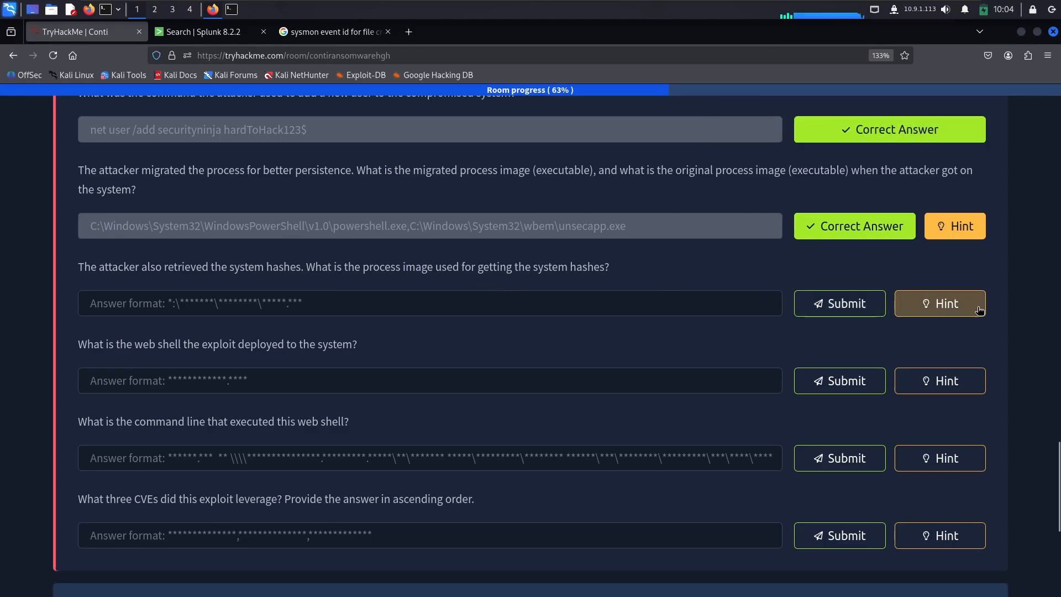
pyautogui.click(939, 304)
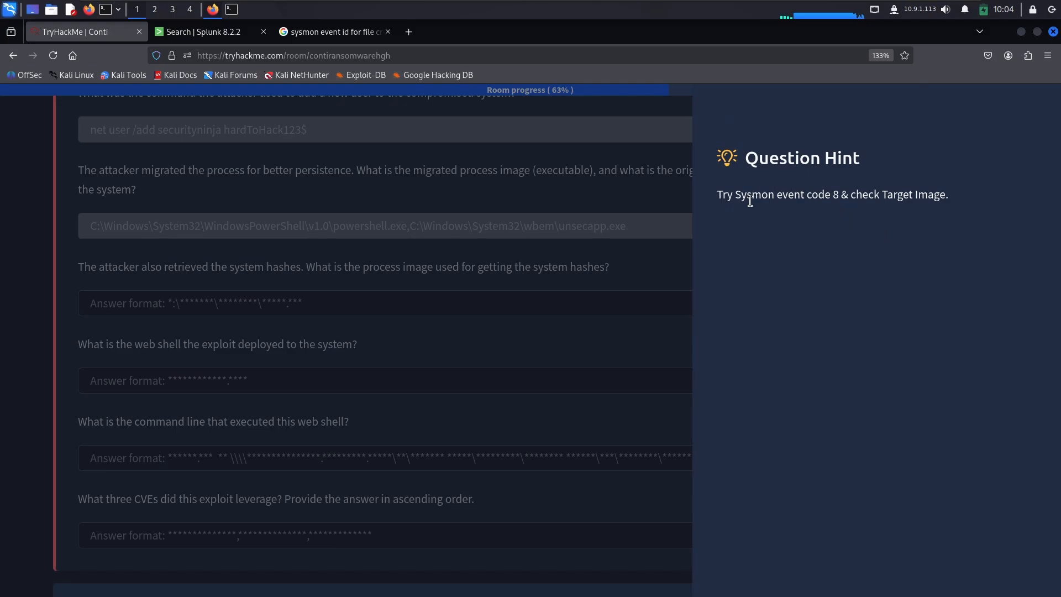
pyautogui.doubleClick(751, 201)
pyautogui.doubleClick(822, 199)
pyautogui.doubleClick(897, 199)
pyautogui.click(922, 202)
pyautogui.click(221, 37)
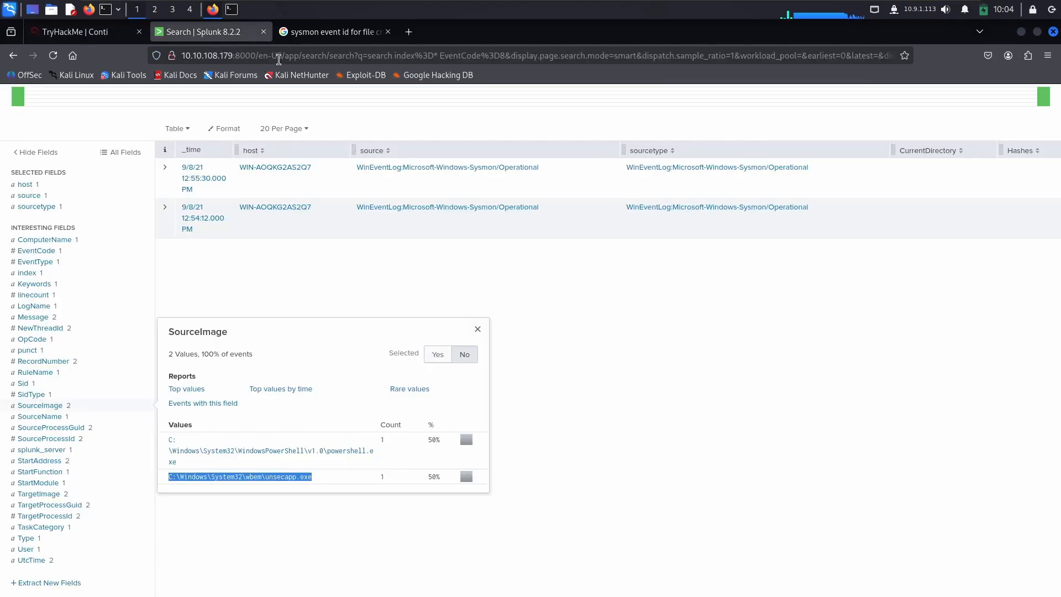
# Step: Examine the TargetImage values of the EventCode 8 events for the process used to retrieve the system hashes
pyautogui.scroll(5, 166, 263)
pyautogui.click(108, 171)
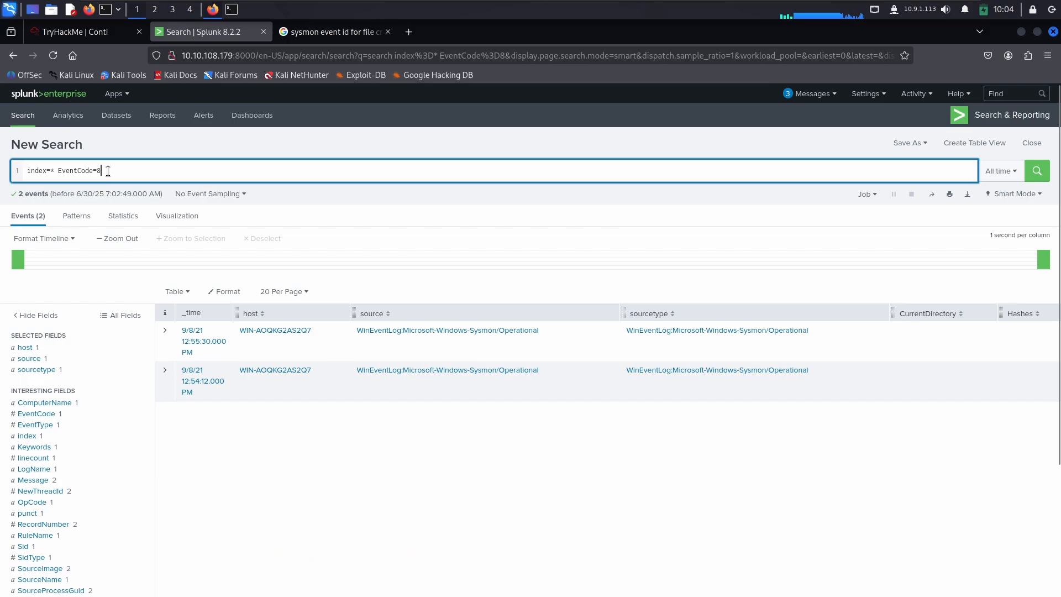
pyautogui.click(165, 331)
pyautogui.click(165, 331)
pyautogui.scroll(-2, 51, 417)
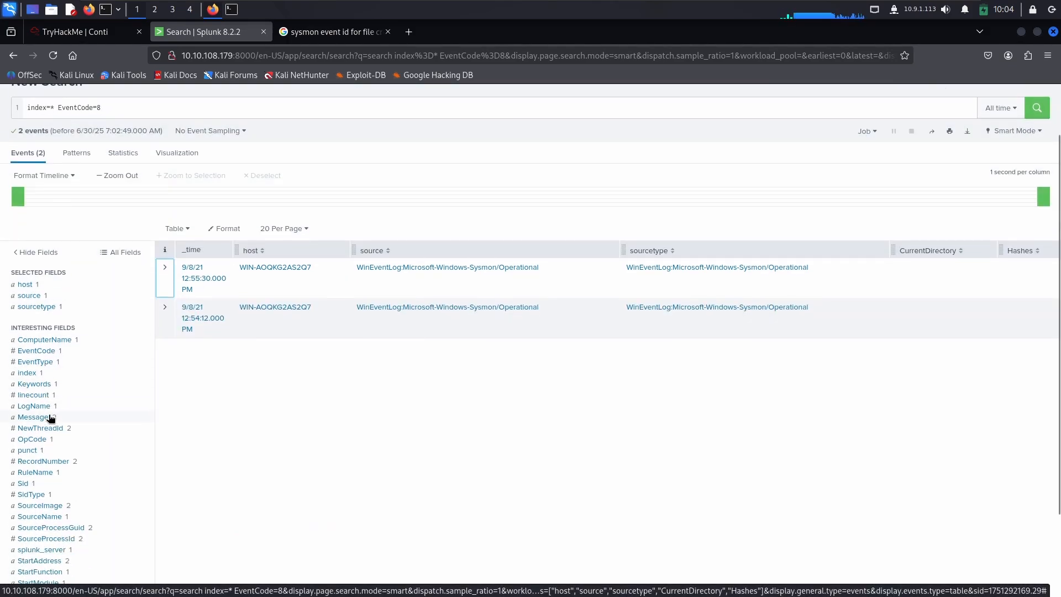
pyautogui.scroll(-2, 48, 486)
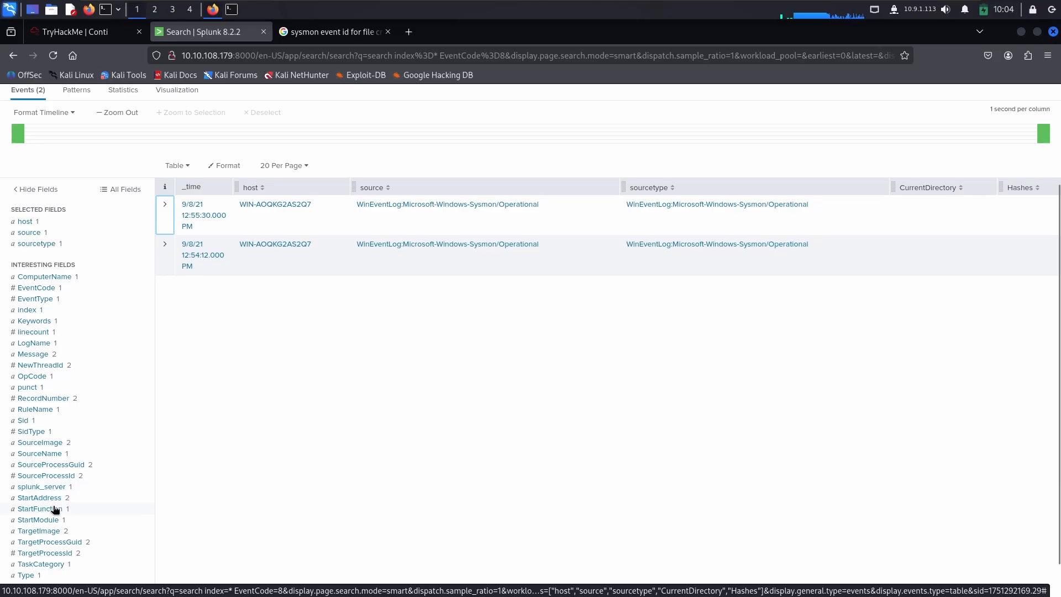
pyautogui.scroll(-2, 55, 509)
pyautogui.click(56, 493)
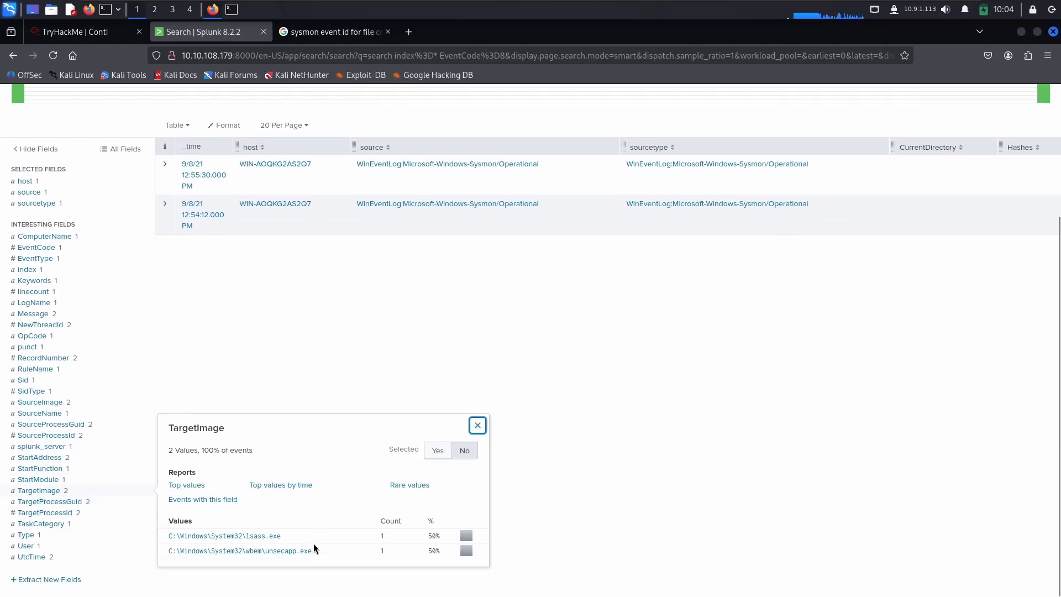
# Step: Copy C:\Windows\System32\lsass.exe from the TargetImage values into the TryHackMe system-hashes process image answer and submit it
pyautogui.moveTo(297, 539); pyautogui.dragTo(197, 532)
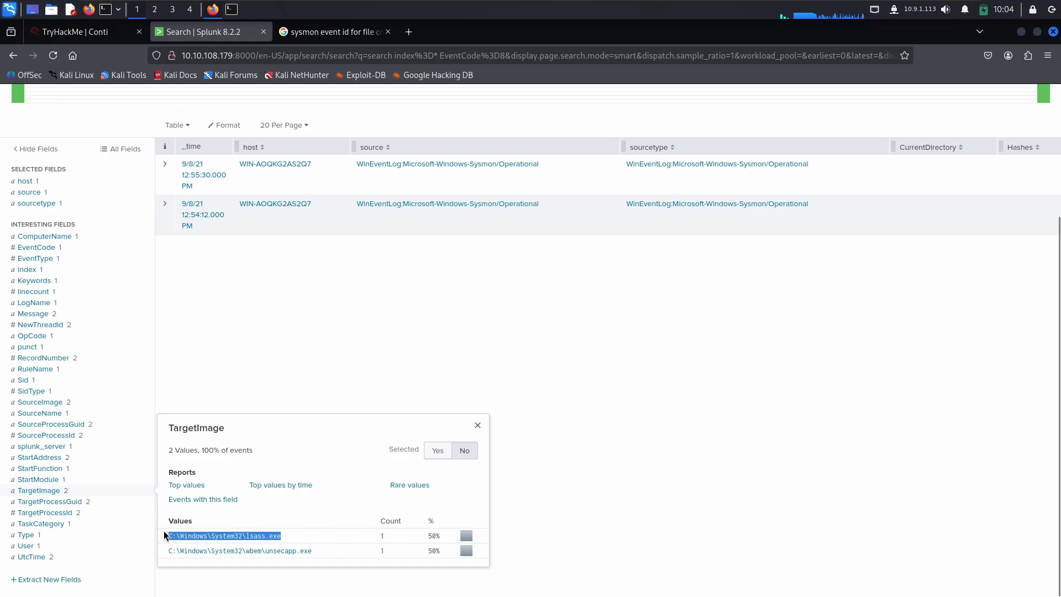
pyautogui.click(68, 31)
pyautogui.click(156, 309)
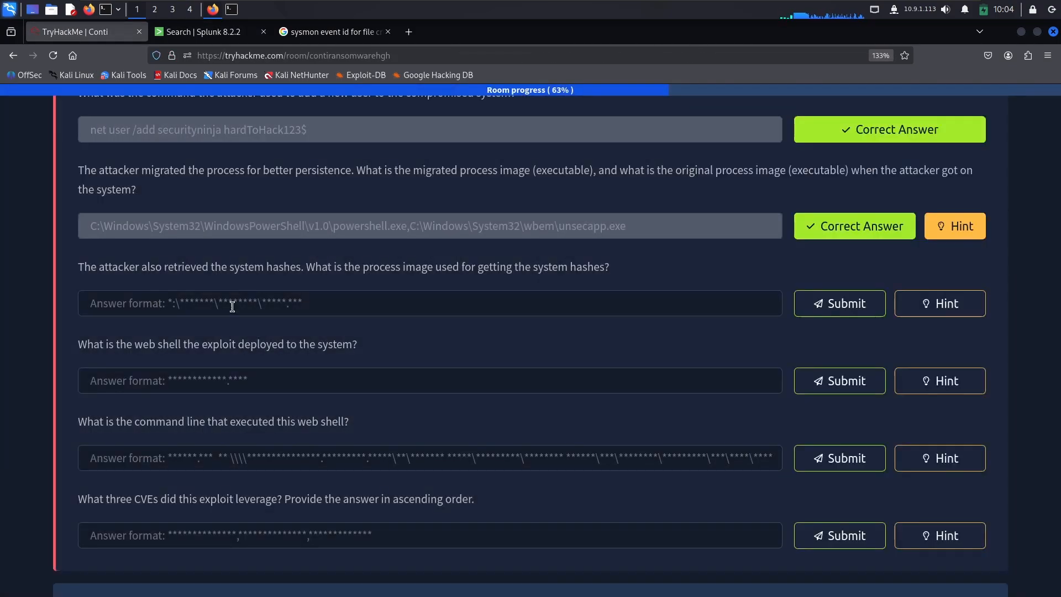
pyautogui.click(434, 302)
pyautogui.hotkey('ctrl', 'v')
pyautogui.scroll(-2, 794, 307)
pyautogui.click(843, 299)
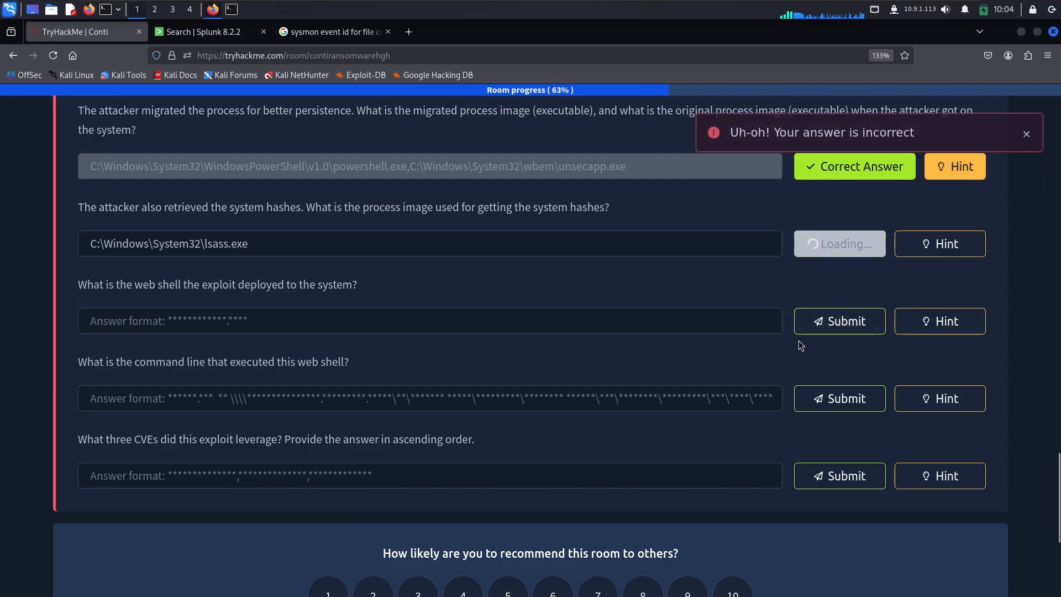
# Step: Read the TryHackMe question about the web shell deployed by the exploit and view its hint
pyautogui.moveTo(113, 284); pyautogui.dragTo(245, 291)
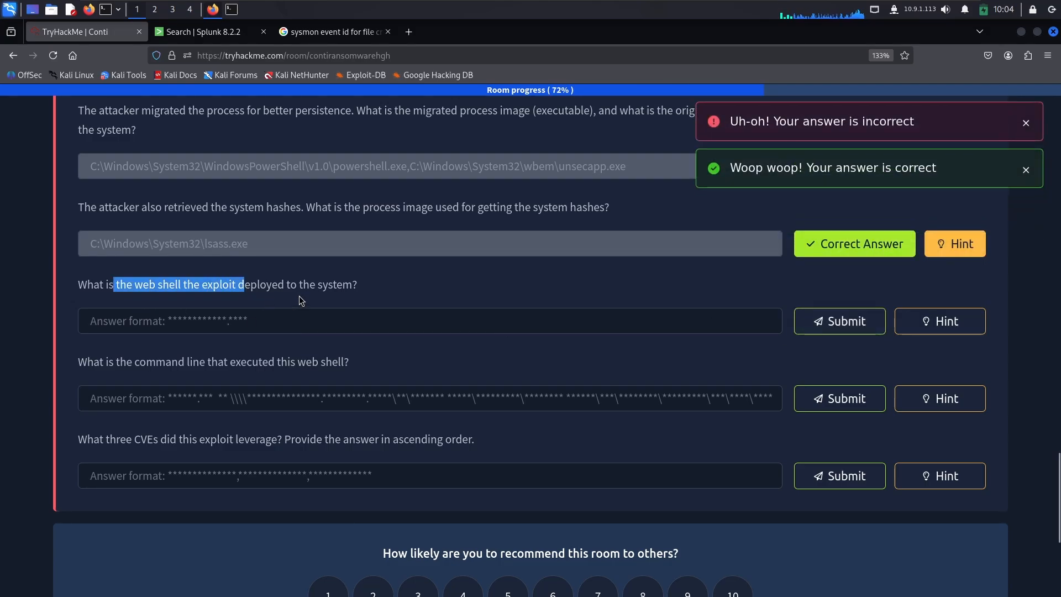
pyautogui.click(255, 291)
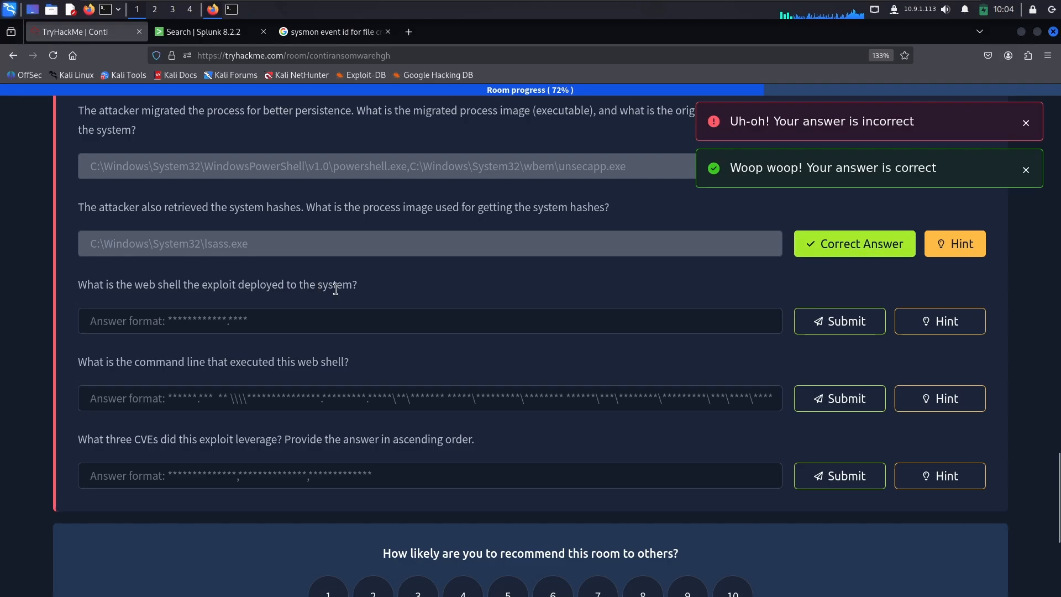
pyautogui.click(960, 323)
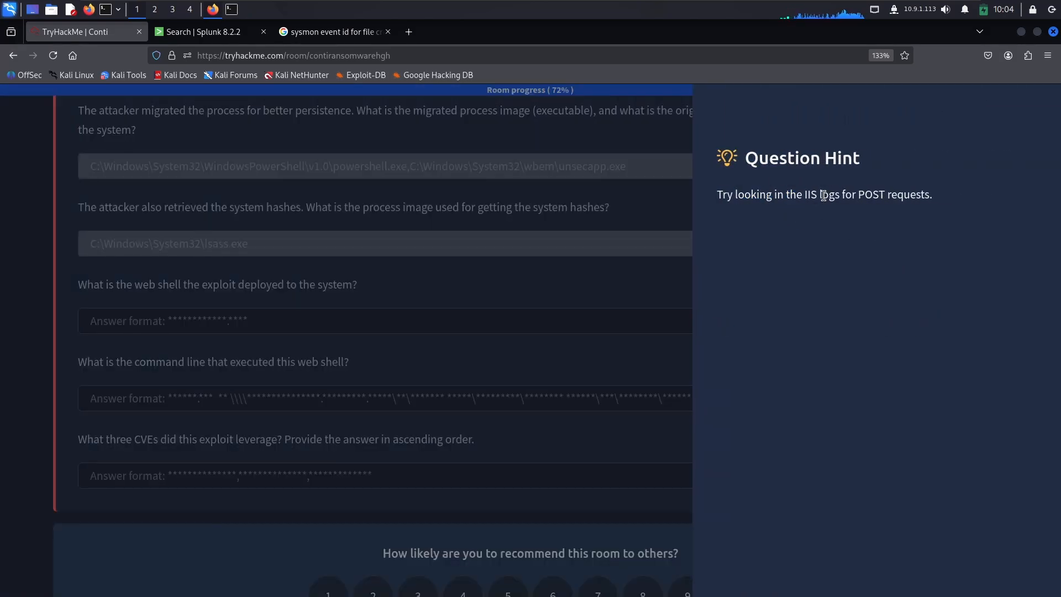
pyautogui.doubleClick(881, 195)
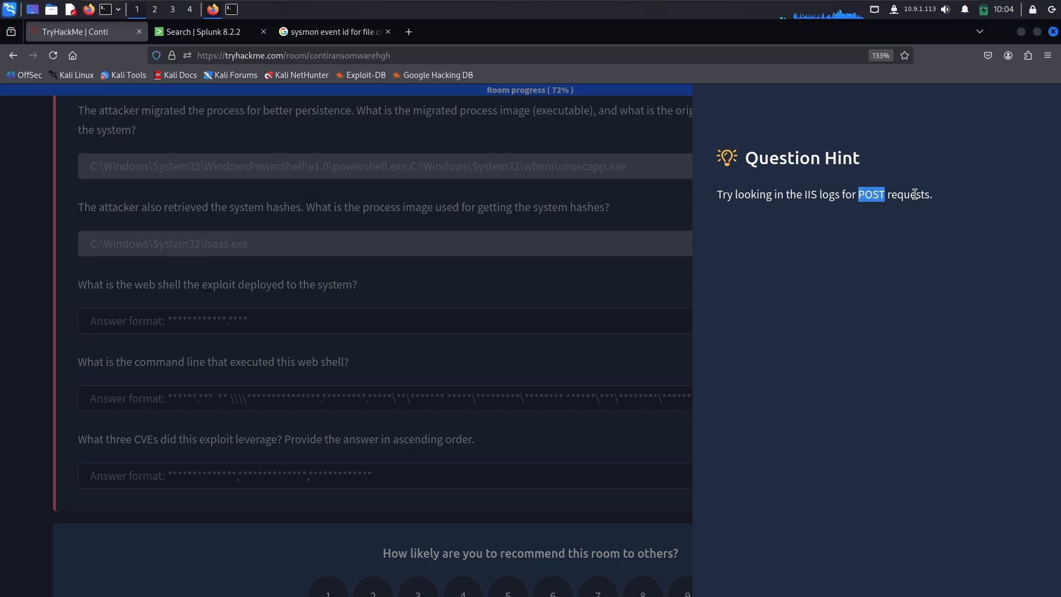
pyautogui.doubleClick(915, 195)
pyautogui.doubleClick(809, 194)
pyautogui.click(630, 257)
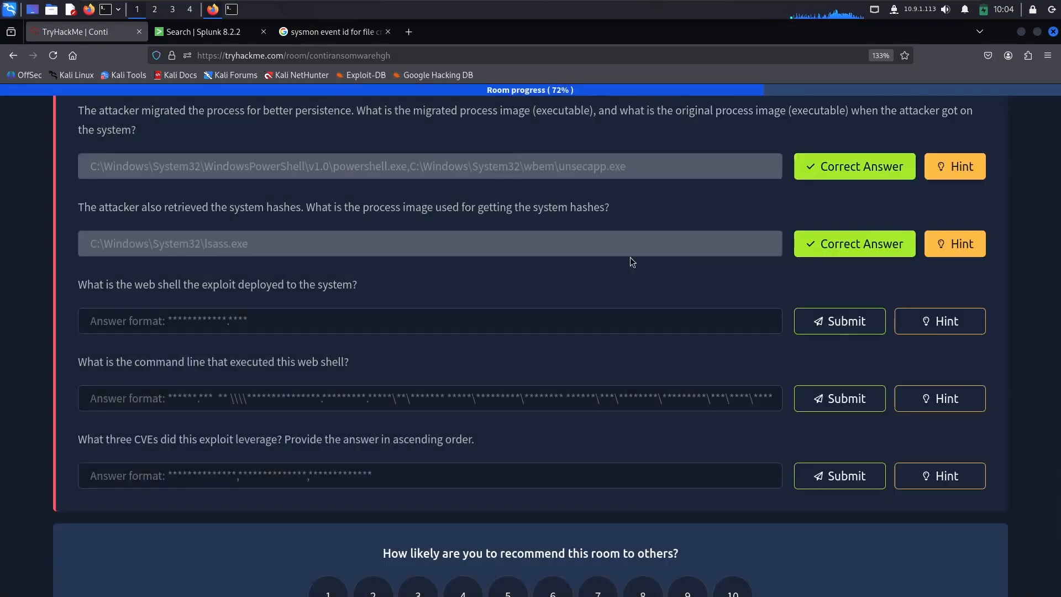
pyautogui.click(934, 326)
pyautogui.click(340, 293)
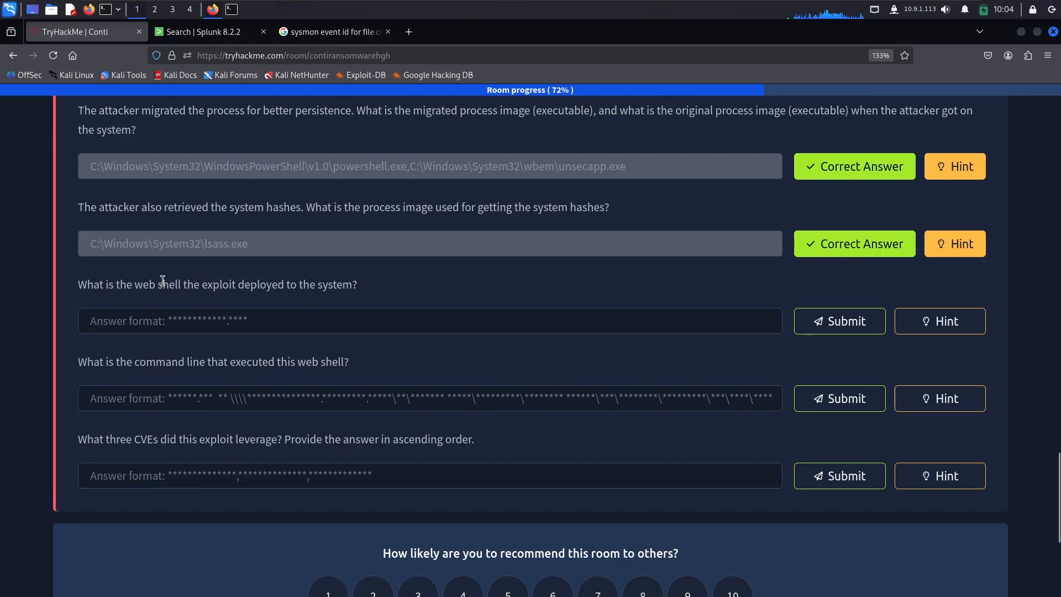
# Step: Search the web for "webshells iis post" in a new browser tab
pyautogui.click(415, 38)
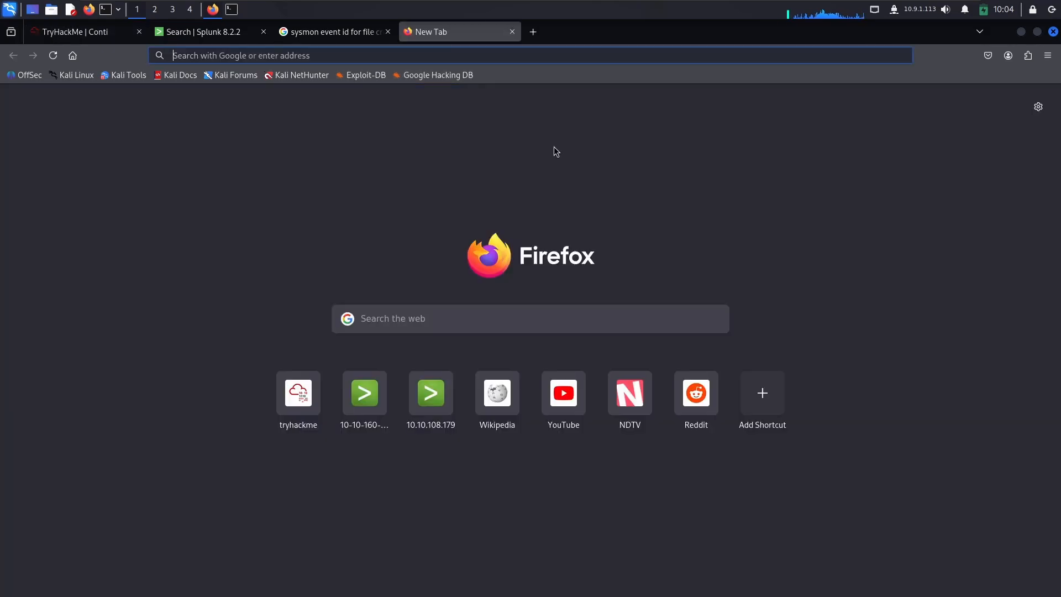
pyautogui.write('websgh')
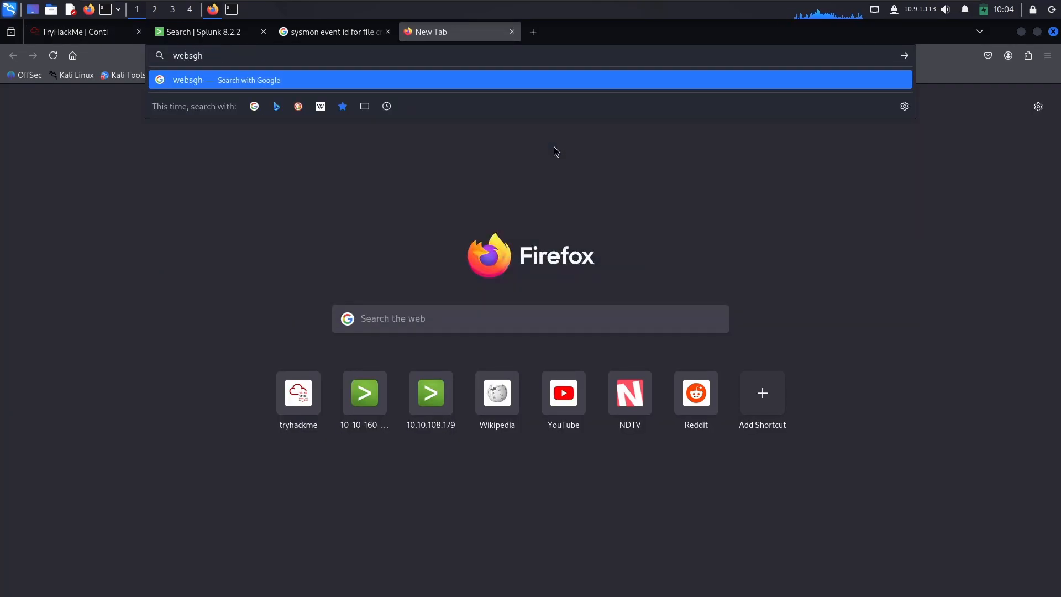
pyautogui.press('BackSpace')
pyautogui.press('BackSpace')
pyautogui.write('hells')
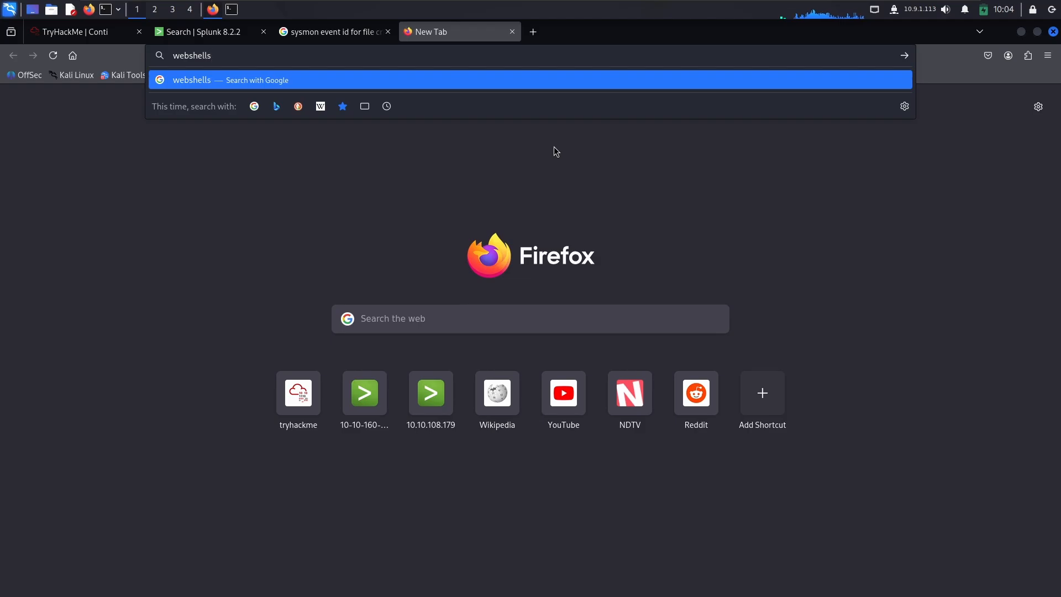
pyautogui.write(' iis post')
pyautogui.press('Return')
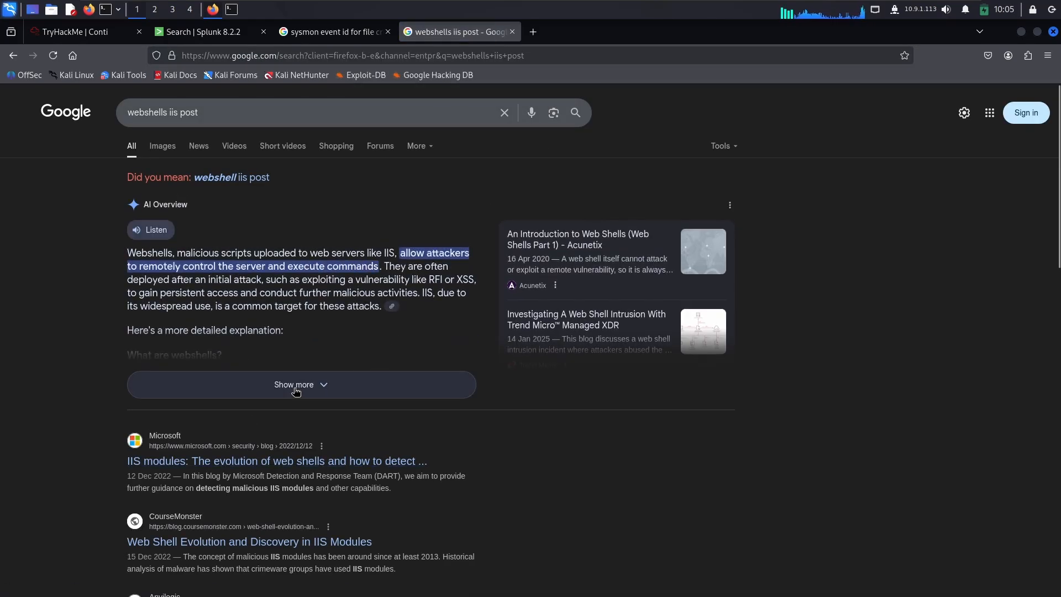
# Step: Look through the search results, skim the Anvilogic report on the IIS web shell attack, and return to the results
pyautogui.scroll(-3, 295, 391)
pyautogui.scroll(3, 308, 393)
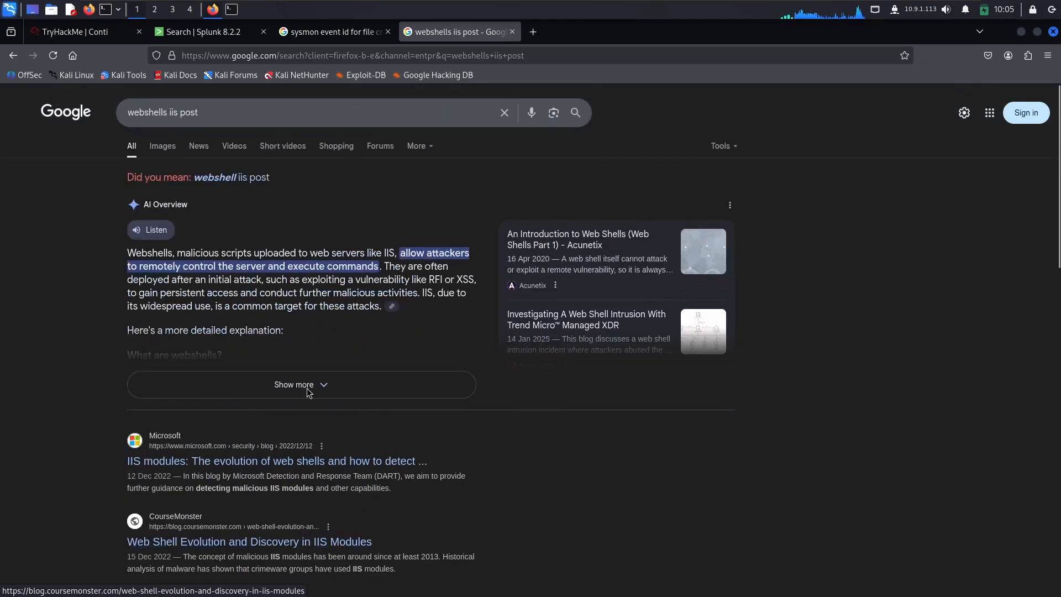
pyautogui.scroll(-3, 309, 393)
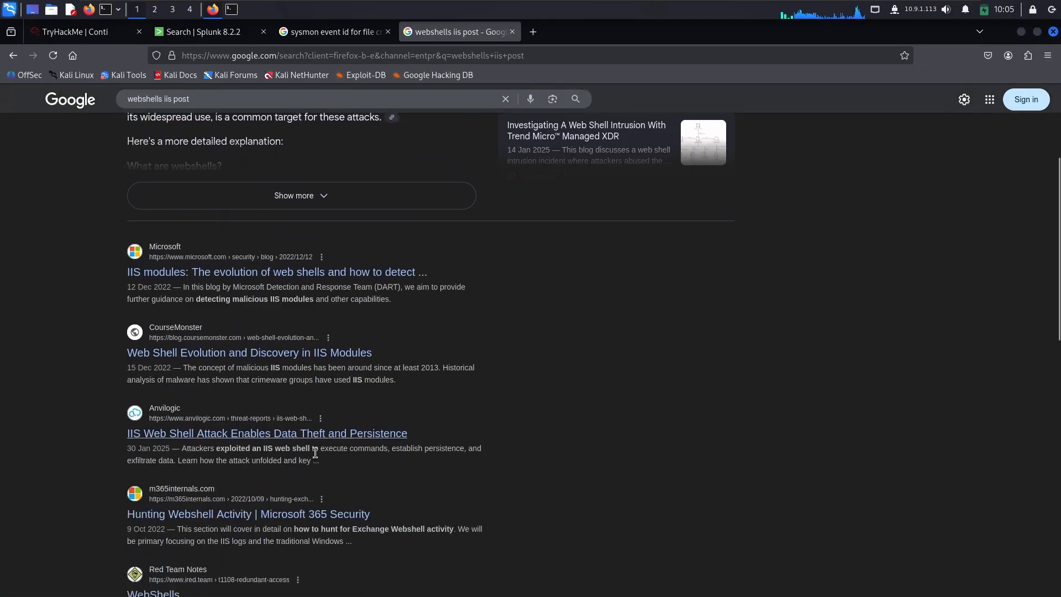
pyautogui.click(237, 433)
pyautogui.scroll(-2, 290, 439)
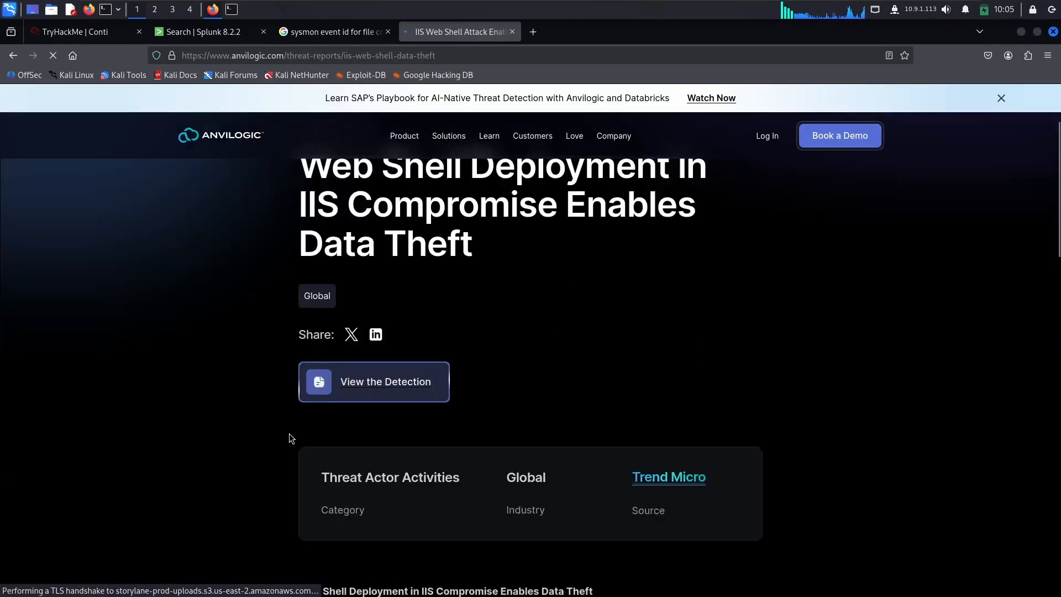
pyautogui.scroll(-20, 289, 437)
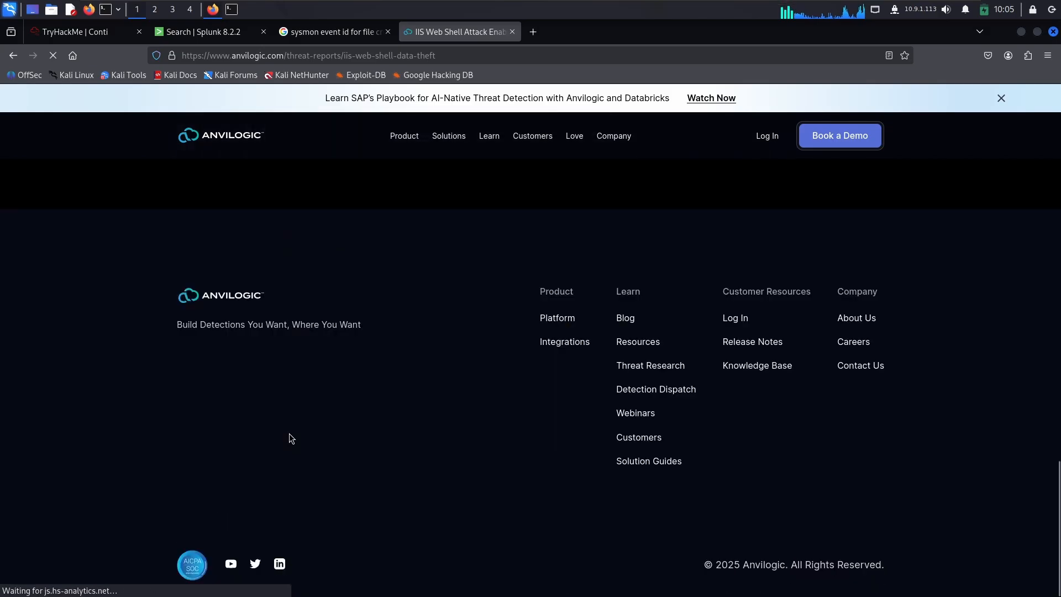
pyautogui.click(12, 55)
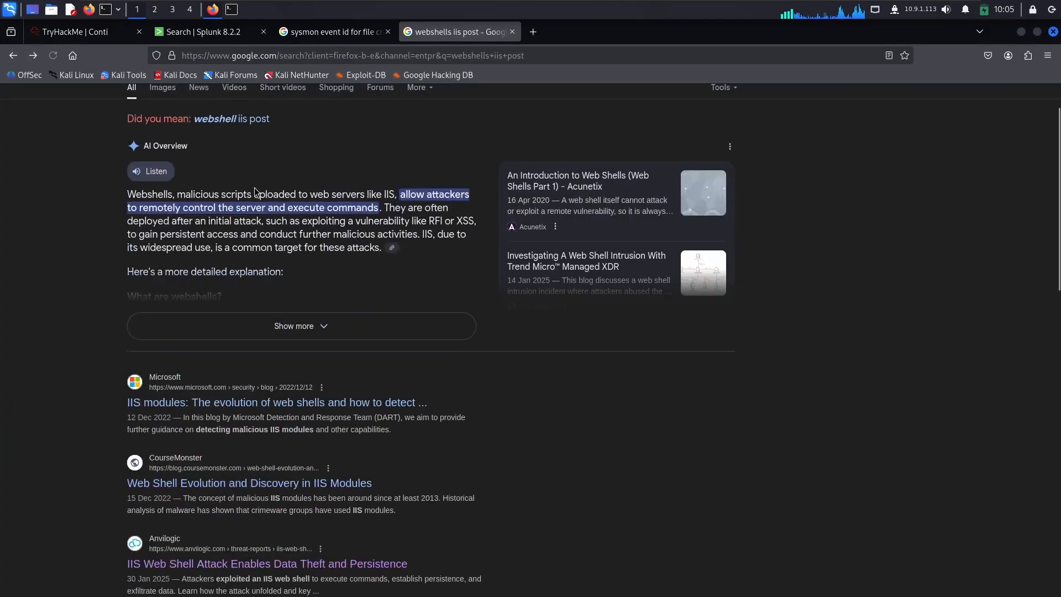
# Step: Shorten the web search to "webshells iis" and open the GitHub result for webshells/iis/soapshell.soap
pyautogui.scroll(2, 256, 192)
pyautogui.doubleClick(222, 121)
pyautogui.press('BackSpace')
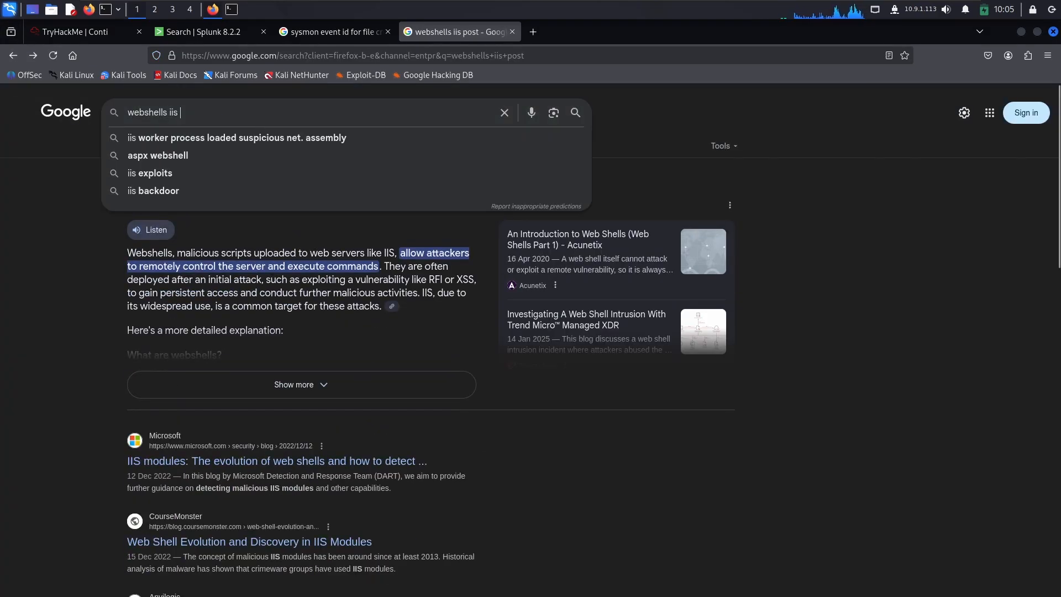
pyautogui.press('Return')
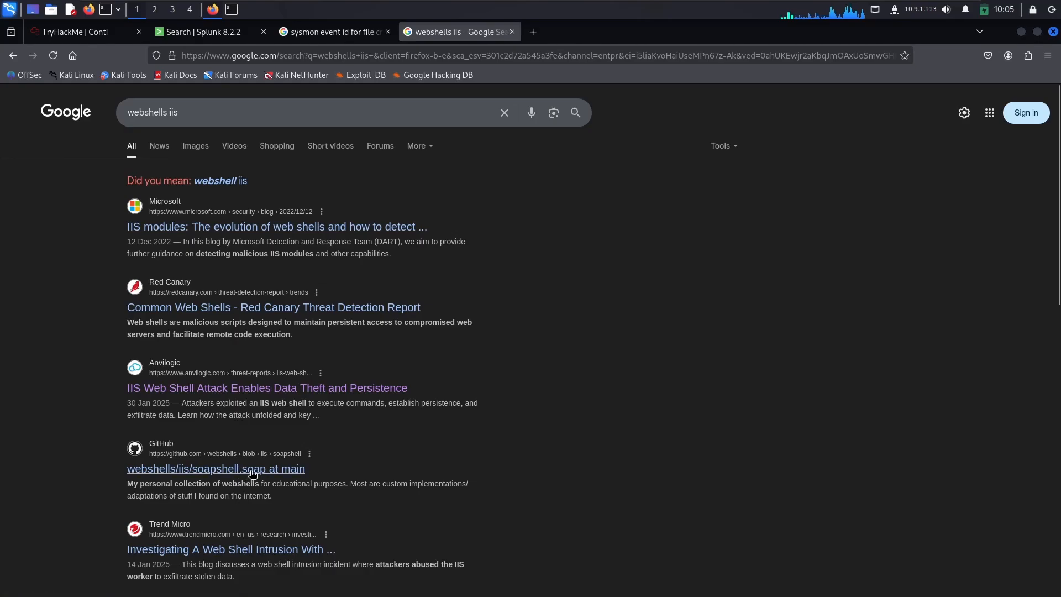
pyautogui.click(251, 470)
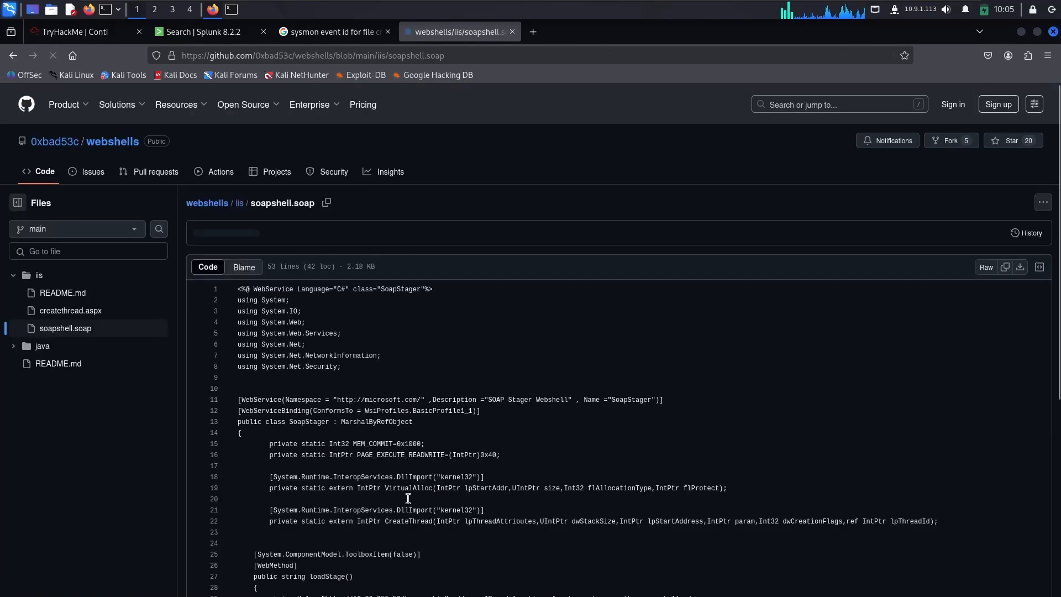
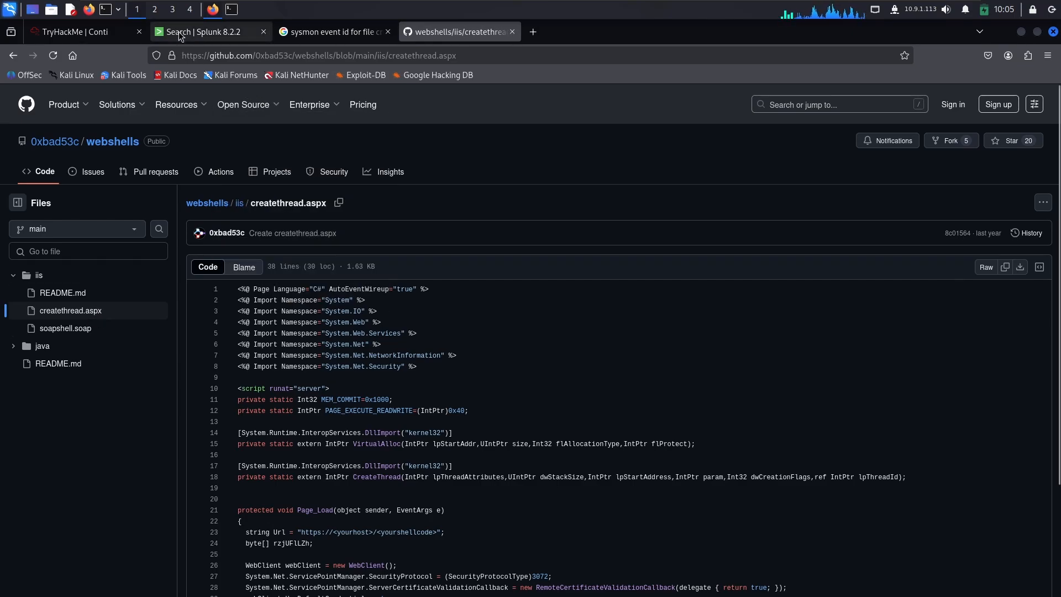
# Step: Switch to Splunk and run the search index=* "*.aspx*" to find events that mention ASPX files
pyautogui.click(198, 31)
pyautogui.scroll(3, 174, 250)
pyautogui.moveTo(101, 170); pyautogui.dragTo(59, 171)
pyautogui.write('"')
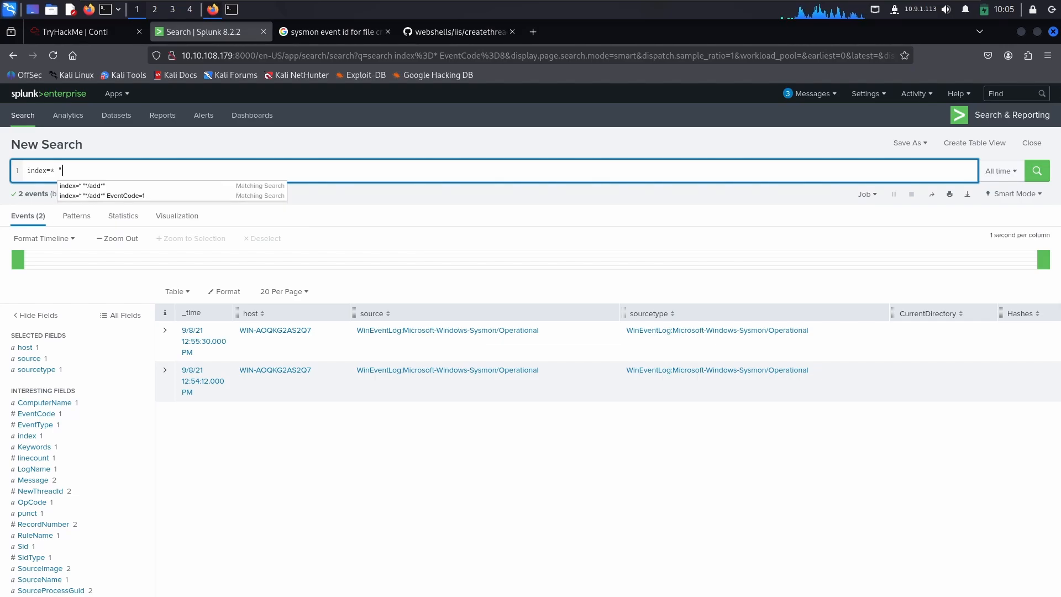
pyautogui.write('*.')
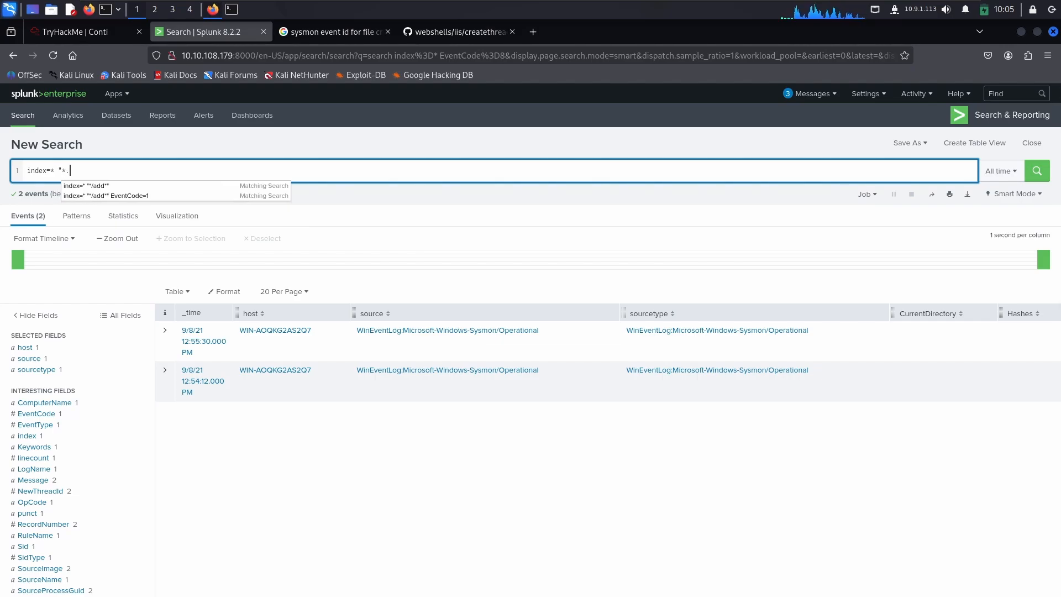
pyautogui.write('aspx*"')
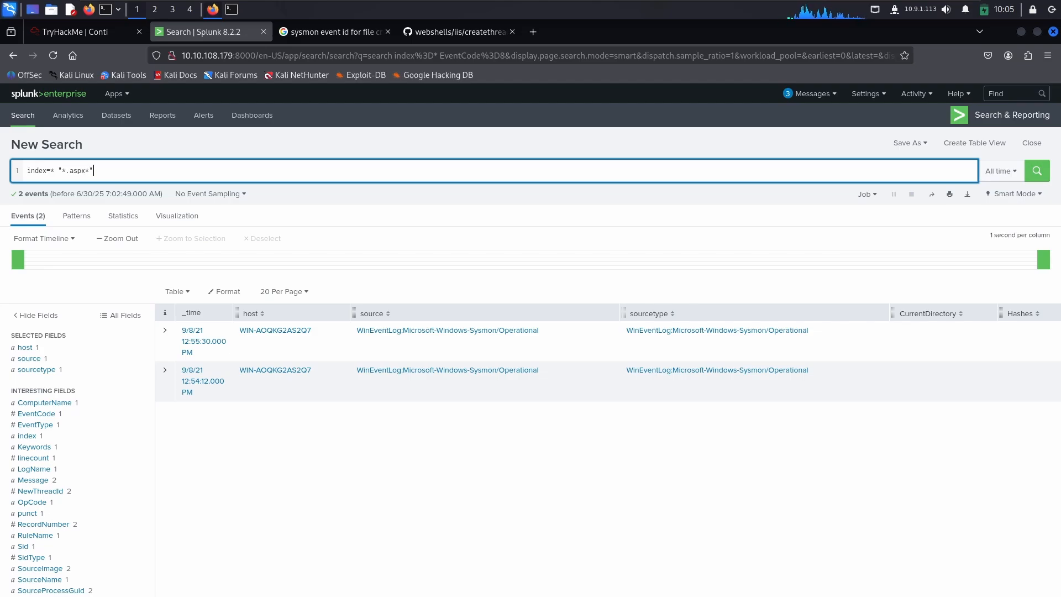
pyautogui.press('Return')
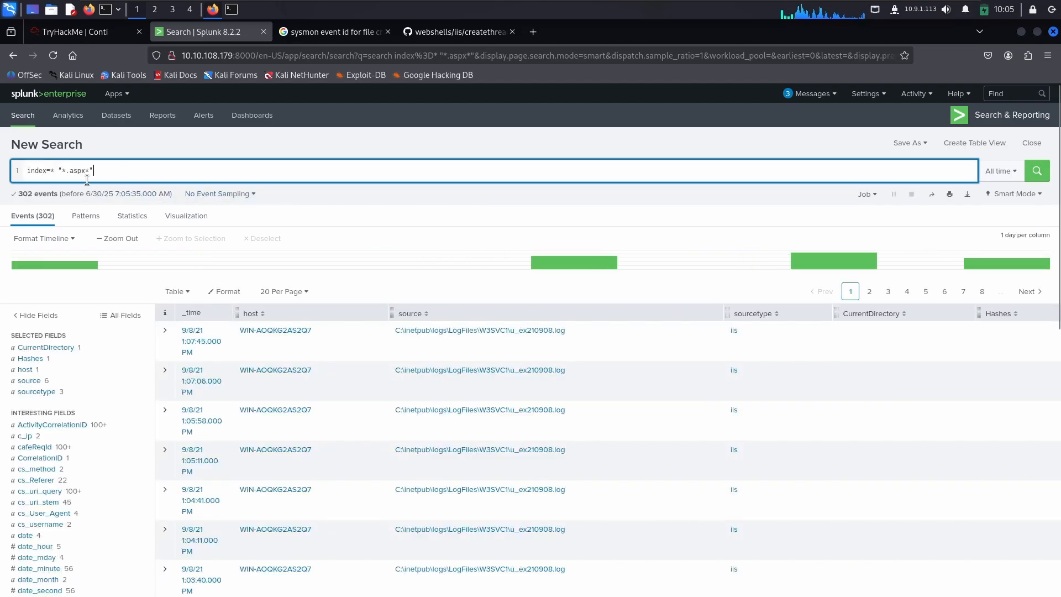
# Step: Recheck the TryHackMe web shell question and its answer format against the ASPX search in Splunk
pyautogui.click(75, 32)
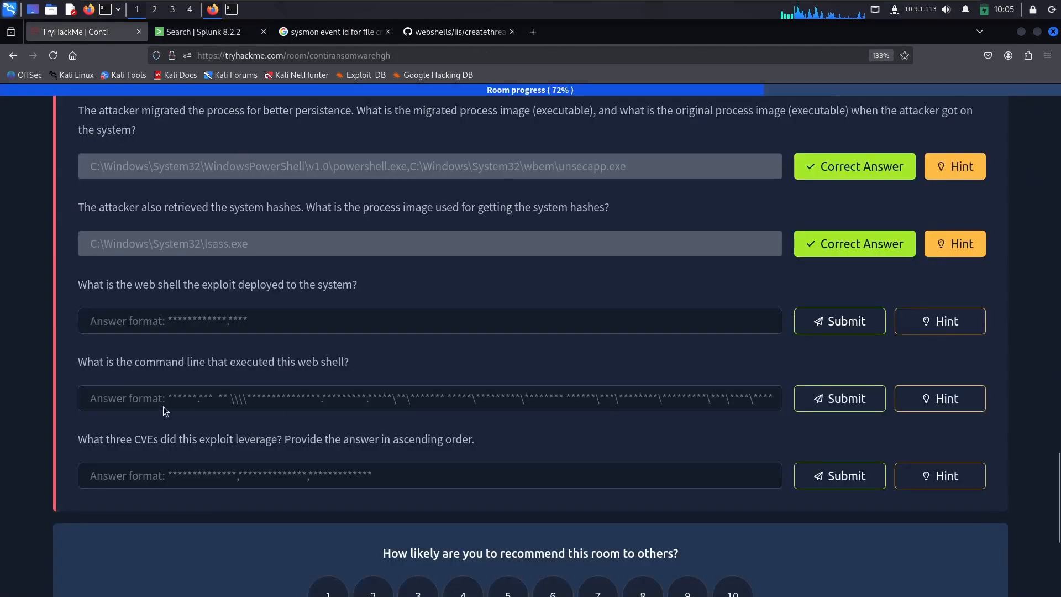
pyautogui.click(128, 325)
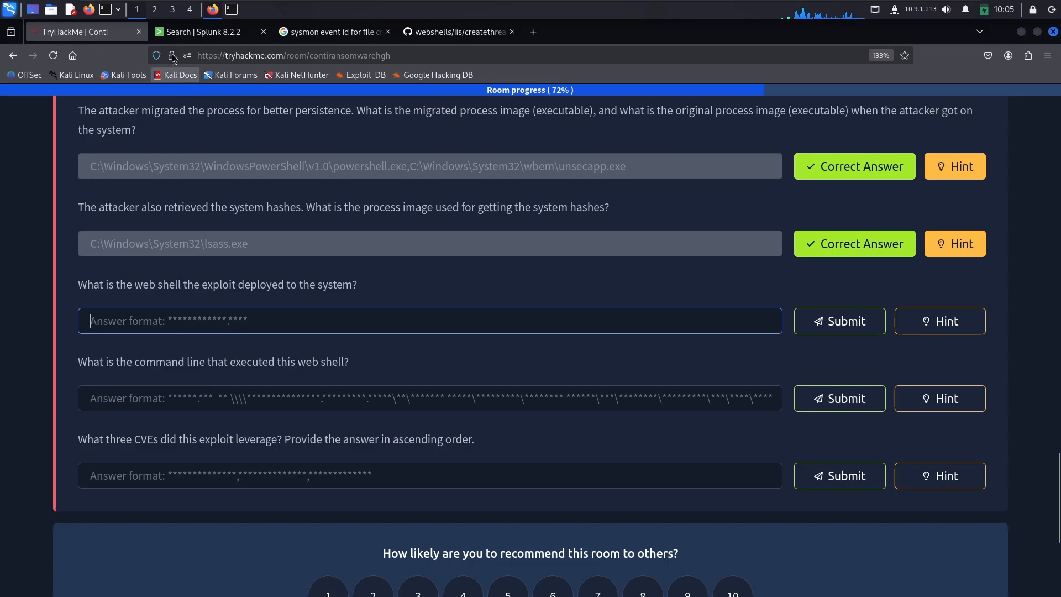
pyautogui.click(191, 33)
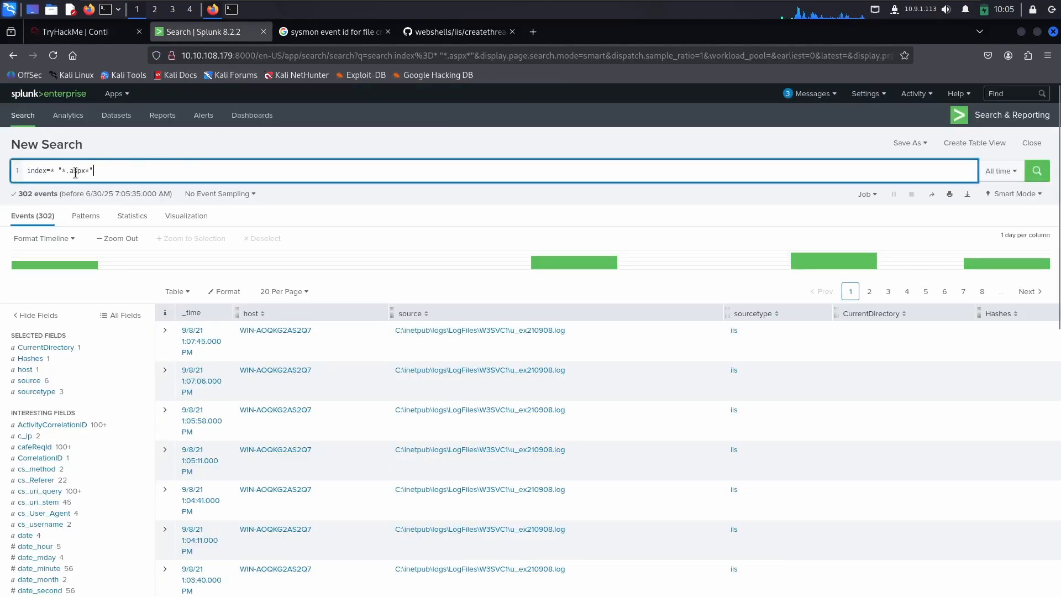
pyautogui.doubleClick(75, 172)
pyautogui.click(144, 168)
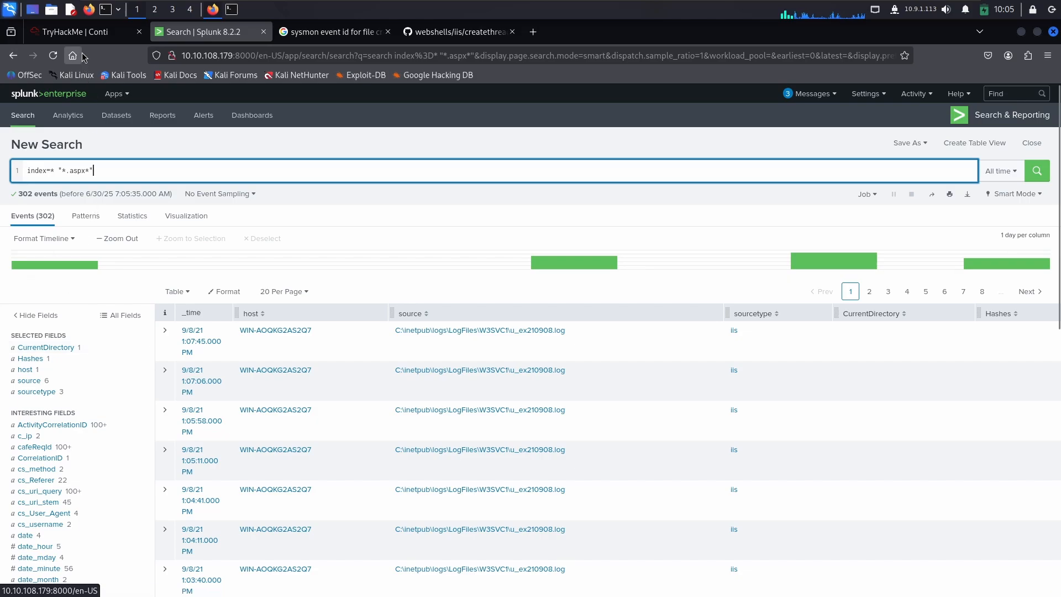
pyautogui.click(72, 32)
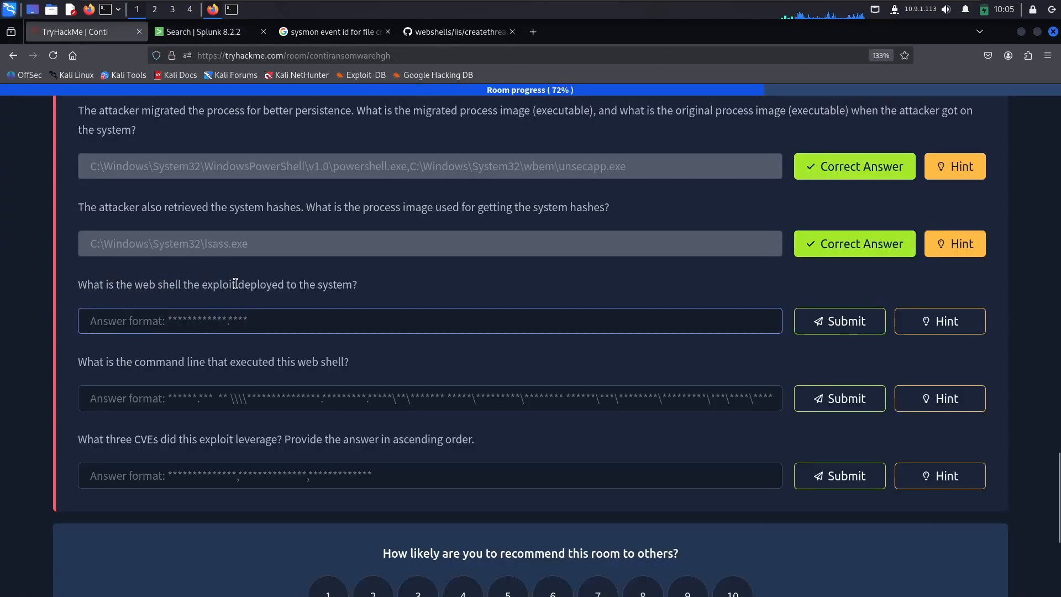
pyautogui.click(196, 34)
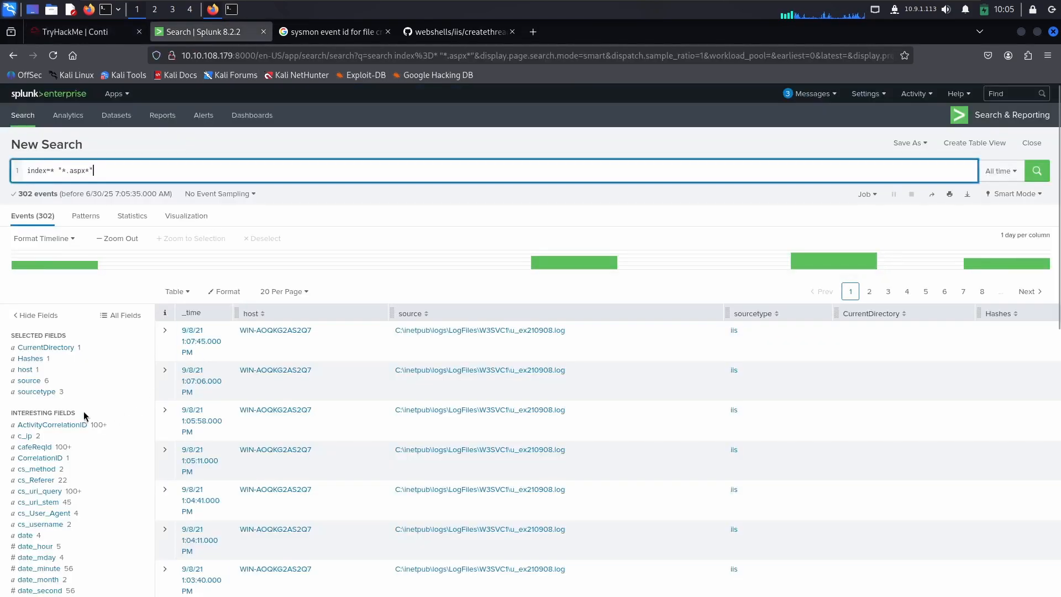
# Step: Examine the values of the interesting fields in the ASPX results, from url and time_taken through schema and sc_status to s_port
pyautogui.scroll(-3, 47, 457)
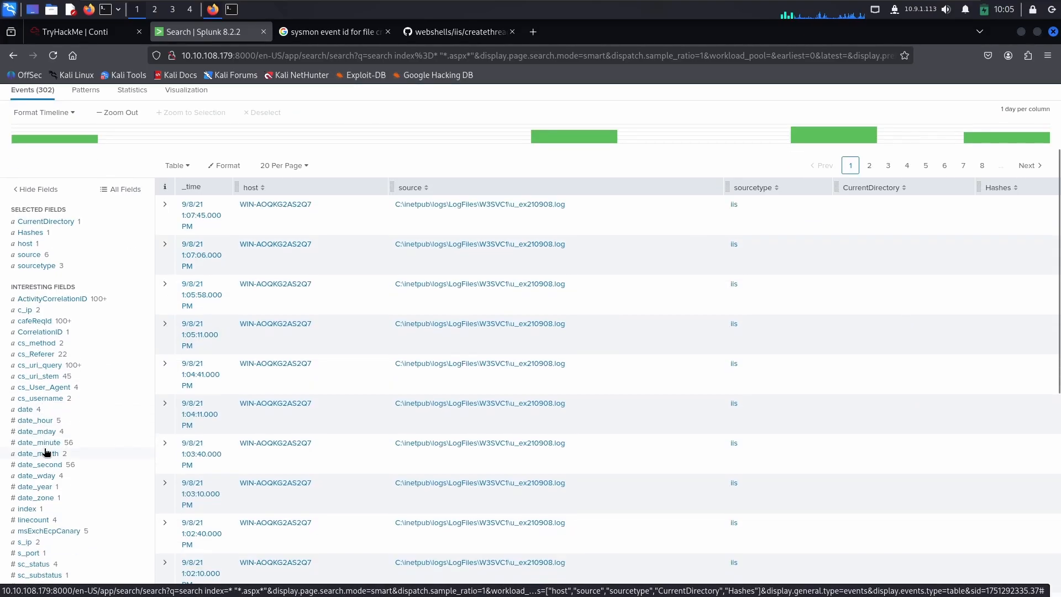
pyautogui.scroll(-2, 45, 416)
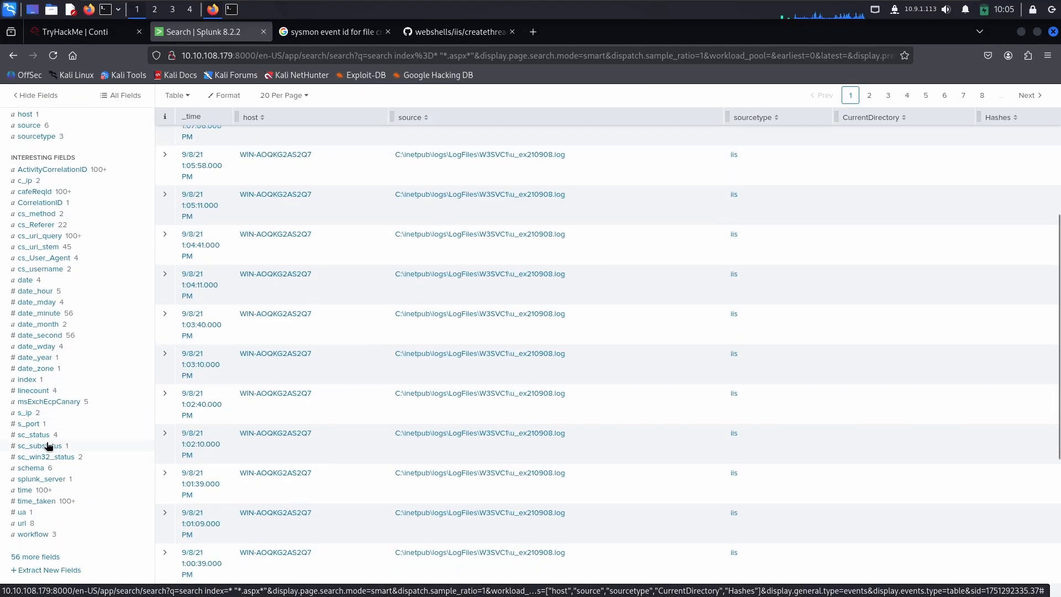
pyautogui.click(24, 522)
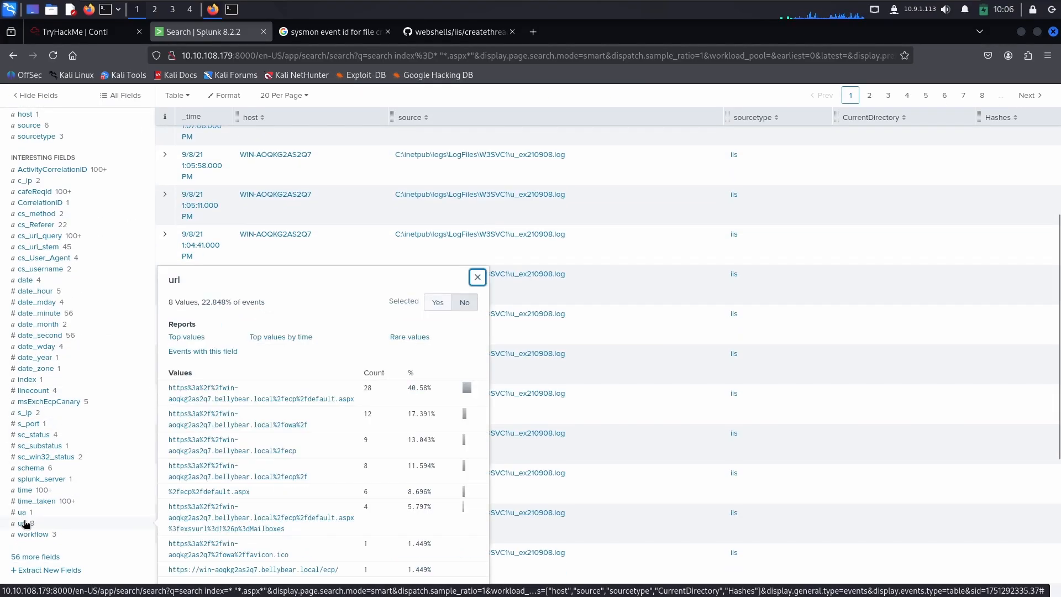
pyautogui.click(38, 500)
pyautogui.click(35, 490)
pyautogui.click(38, 478)
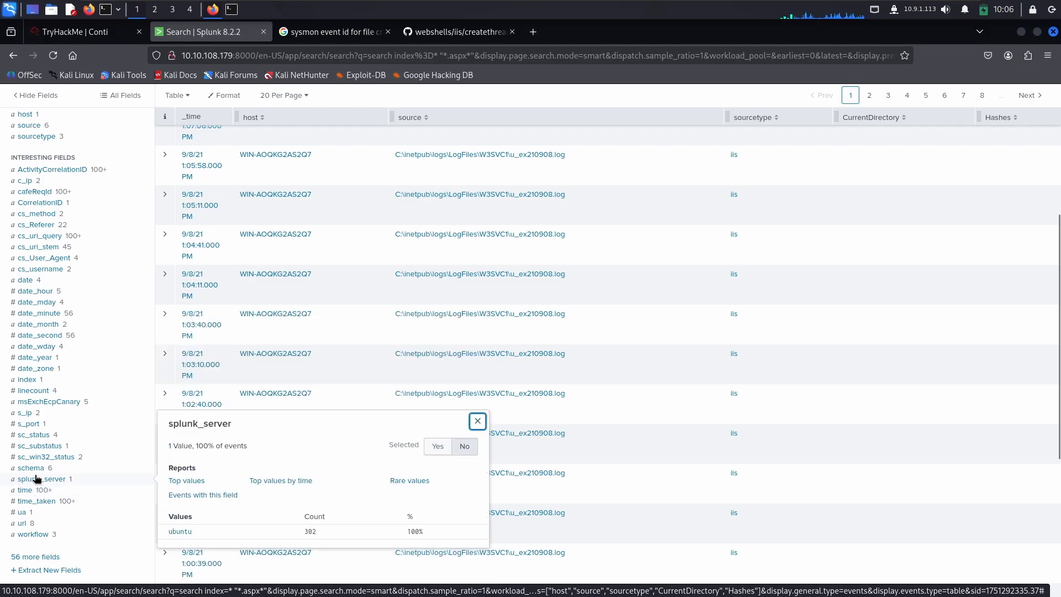
pyautogui.click(37, 468)
pyautogui.click(38, 456)
pyautogui.click(36, 446)
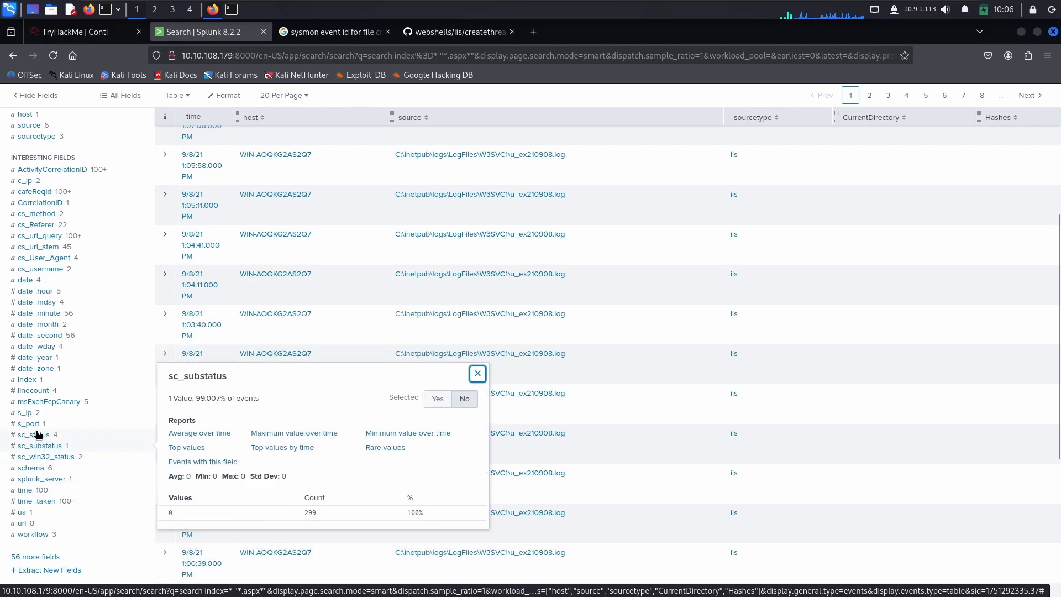
pyautogui.click(35, 435)
pyautogui.click(33, 424)
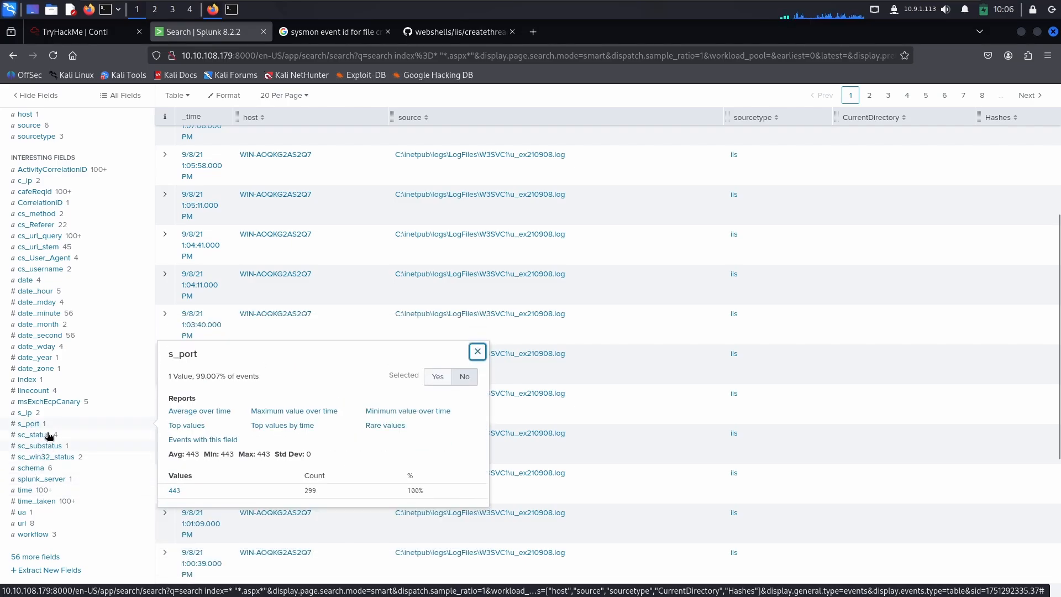
# Step: Copy the file name i3gfPctK1c2x.aspx from the cs_uri_stem values and submit it as the TryHackMe web shell answer
pyautogui.click(43, 248)
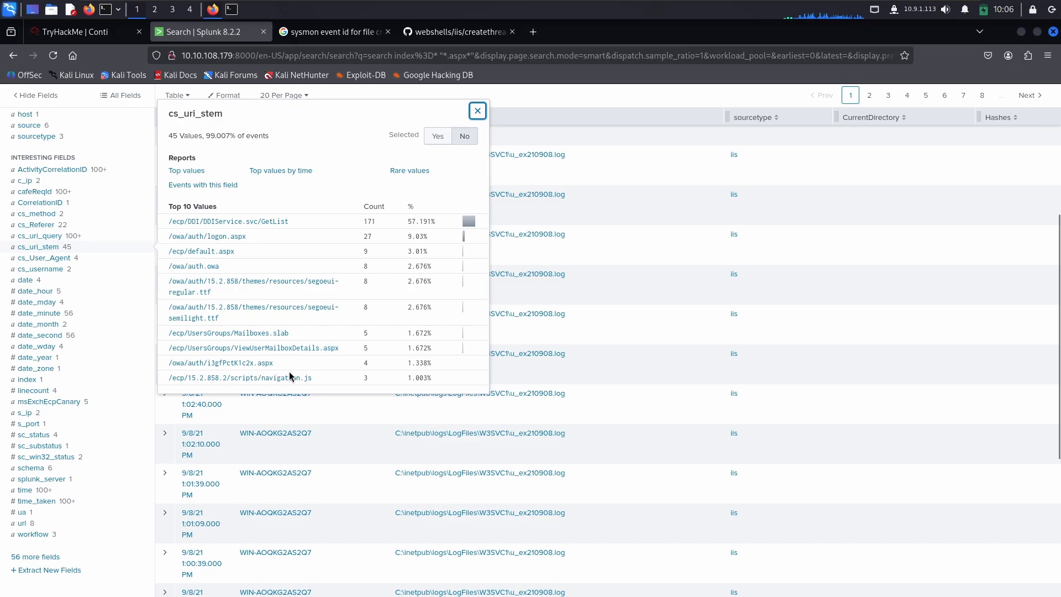
pyautogui.moveTo(276, 364); pyautogui.dragTo(207, 363)
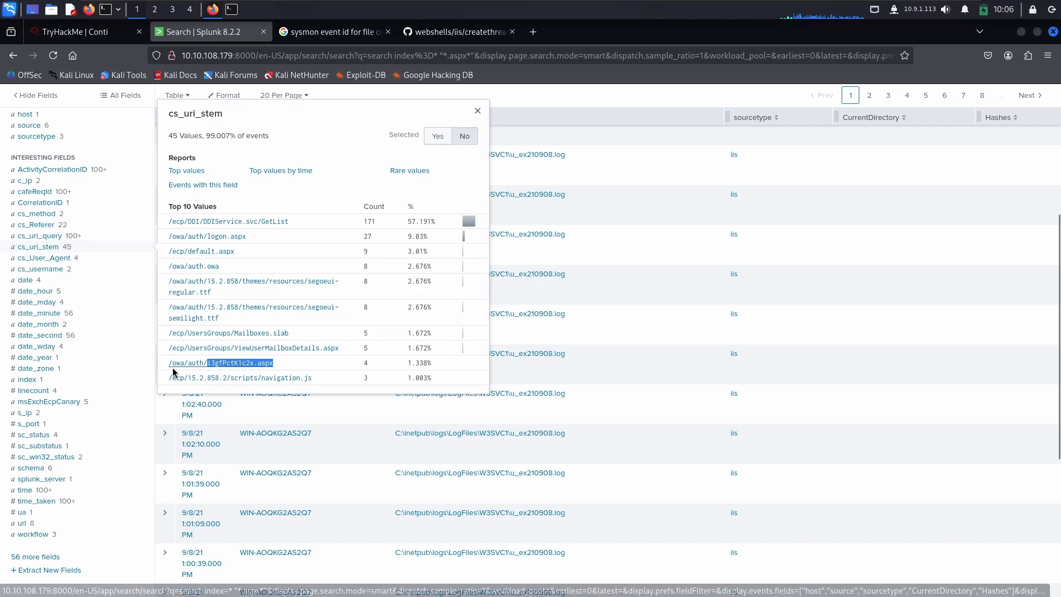
pyautogui.click(83, 31)
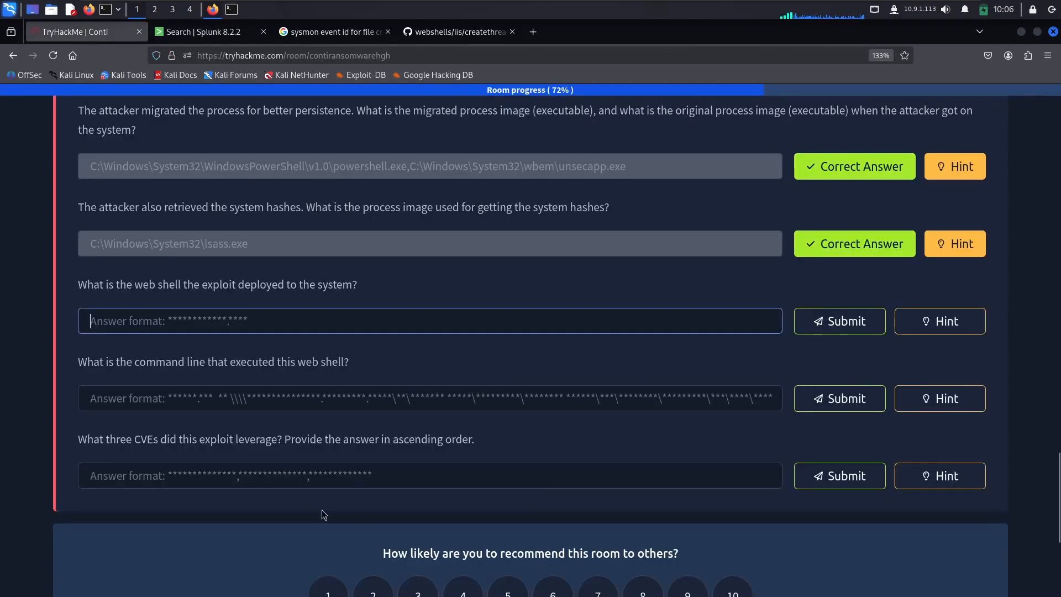
pyautogui.hotkey('ctrl', 'v')
pyautogui.hotkey('ctrl', 'v')
pyautogui.scroll(-1, 769, 338)
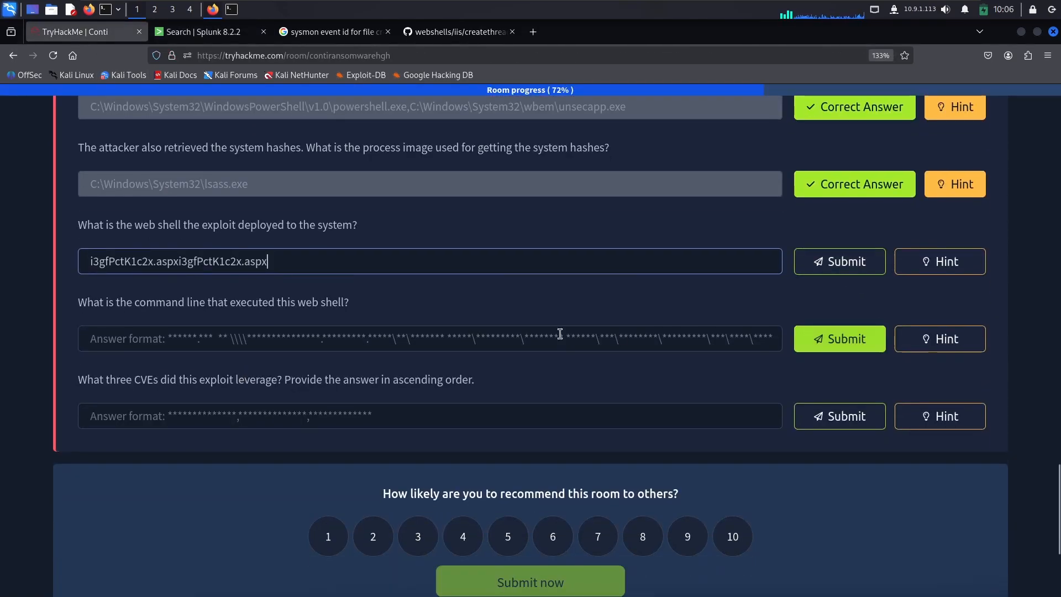
pyautogui.moveTo(329, 266); pyautogui.dragTo(177, 266)
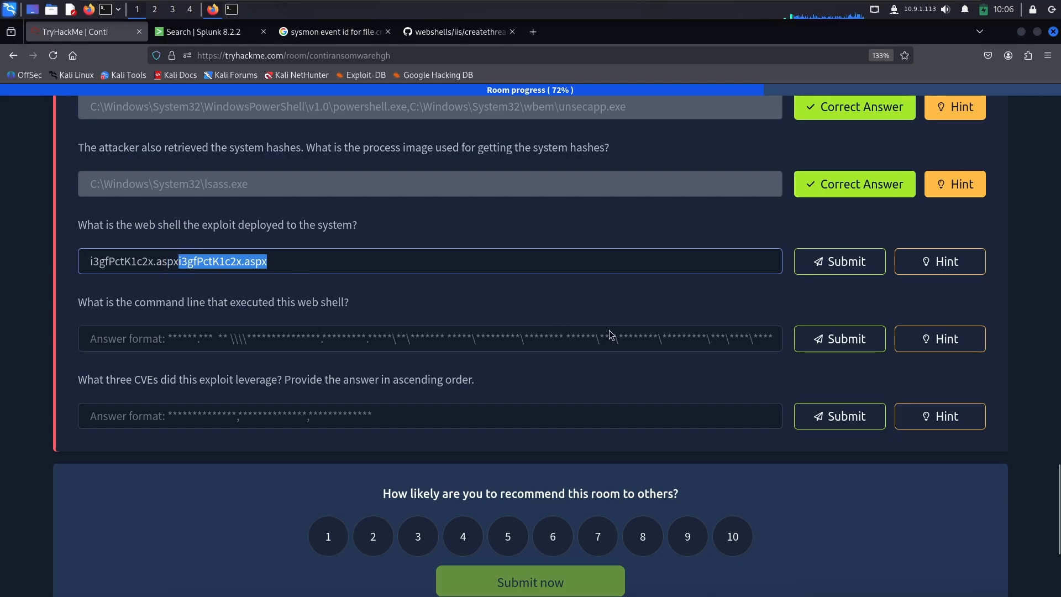
pyautogui.press('BackSpace')
pyautogui.click(846, 261)
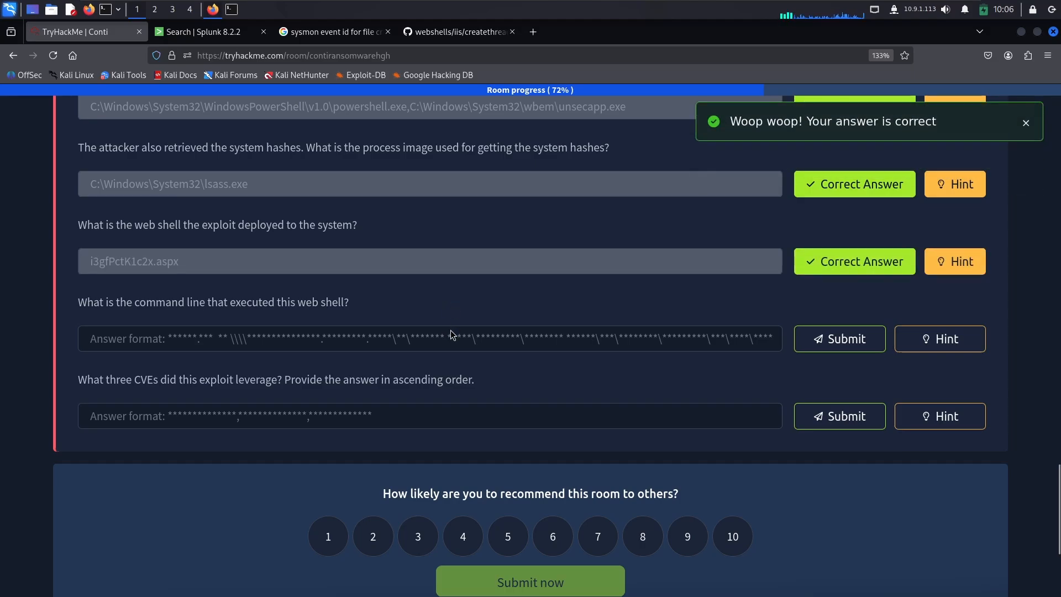
# Step: Read the TryHackMe question about the command line that executed the web shell, view its hint and close it
pyautogui.moveTo(102, 305); pyautogui.dragTo(261, 302)
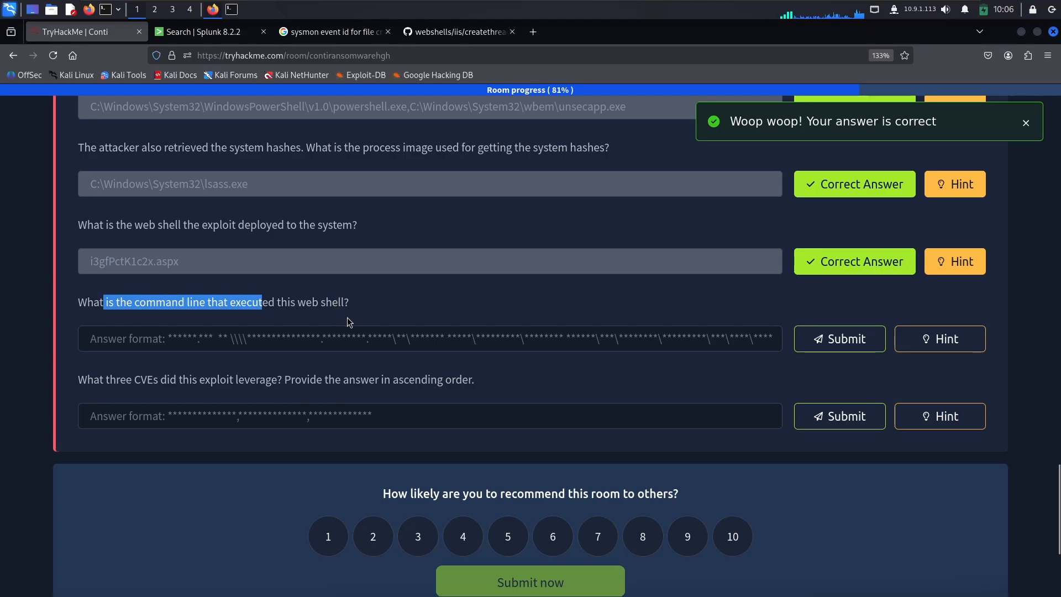
pyautogui.click(908, 337)
pyautogui.moveTo(876, 195); pyautogui.dragTo(720, 198)
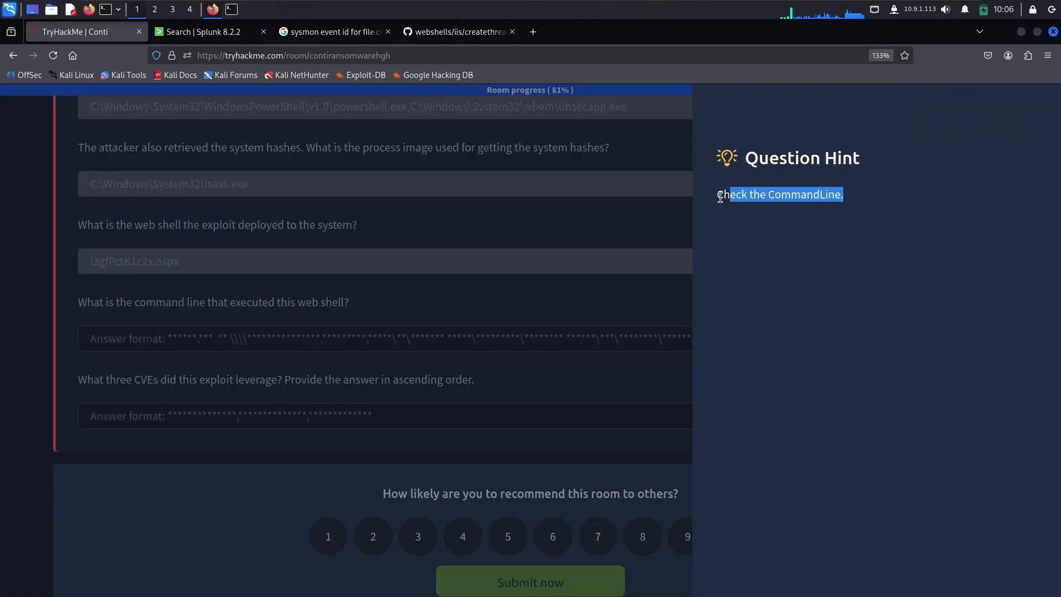
pyautogui.click(361, 245)
# Step: Return to Splunk and replace the search with index=* "i3gfPctK1c2x.aspx" to list the events mentioning the web shell
pyautogui.click(205, 31)
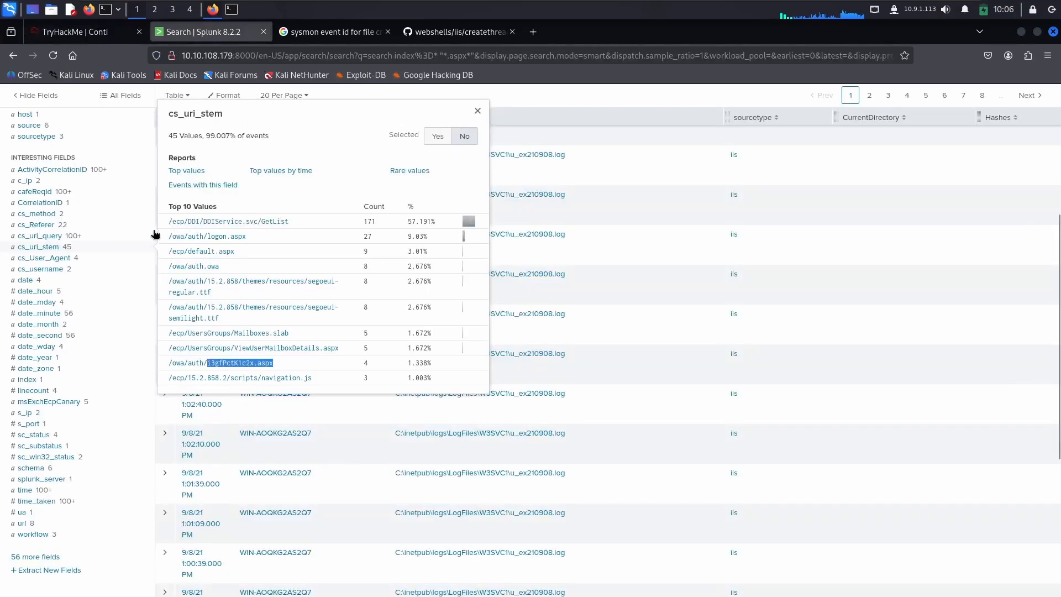
pyautogui.click(121, 192)
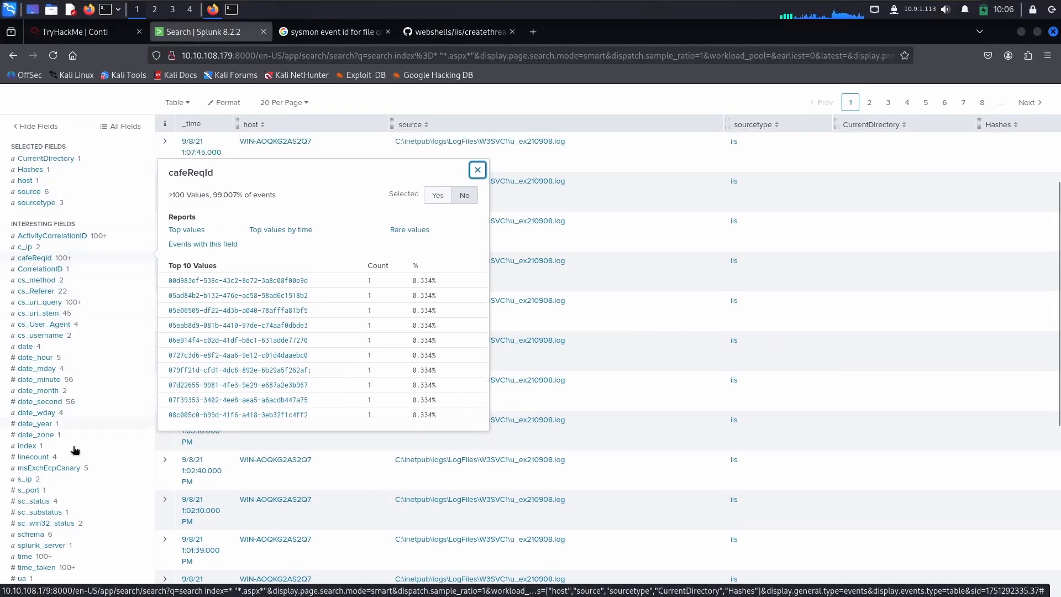
pyautogui.scroll(-2, 78, 476)
pyautogui.scroll(4, 78, 476)
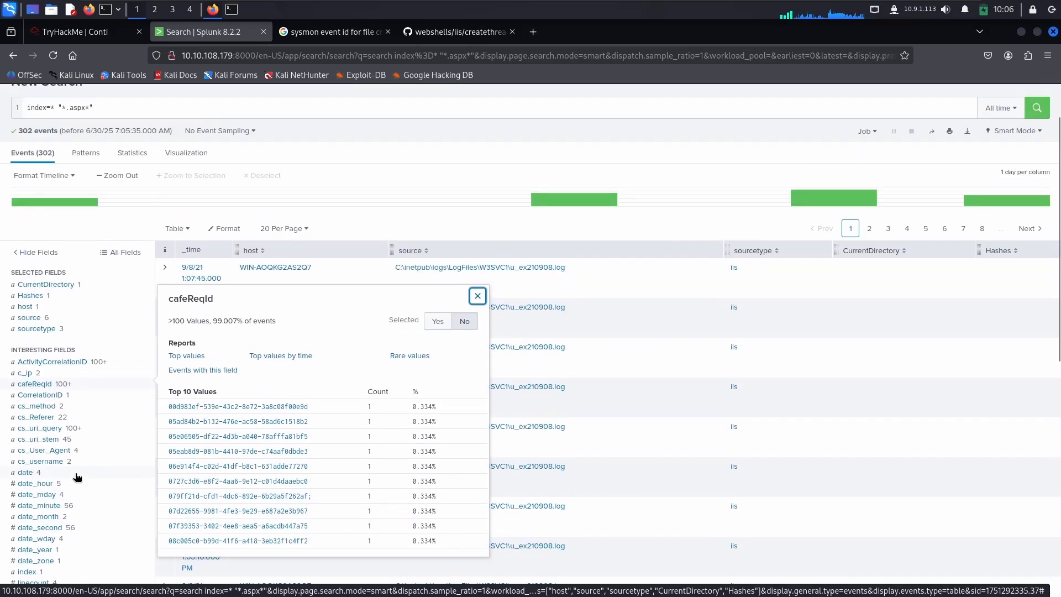
pyautogui.scroll(2, 59, 352)
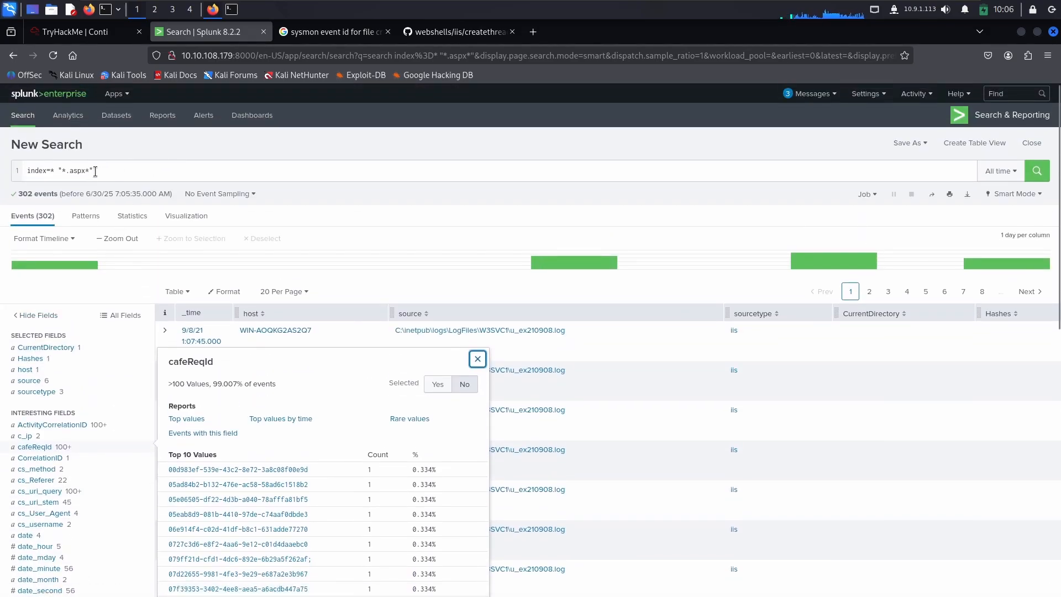
pyautogui.click(82, 169)
pyautogui.moveTo(94, 170); pyautogui.dragTo(61, 166)
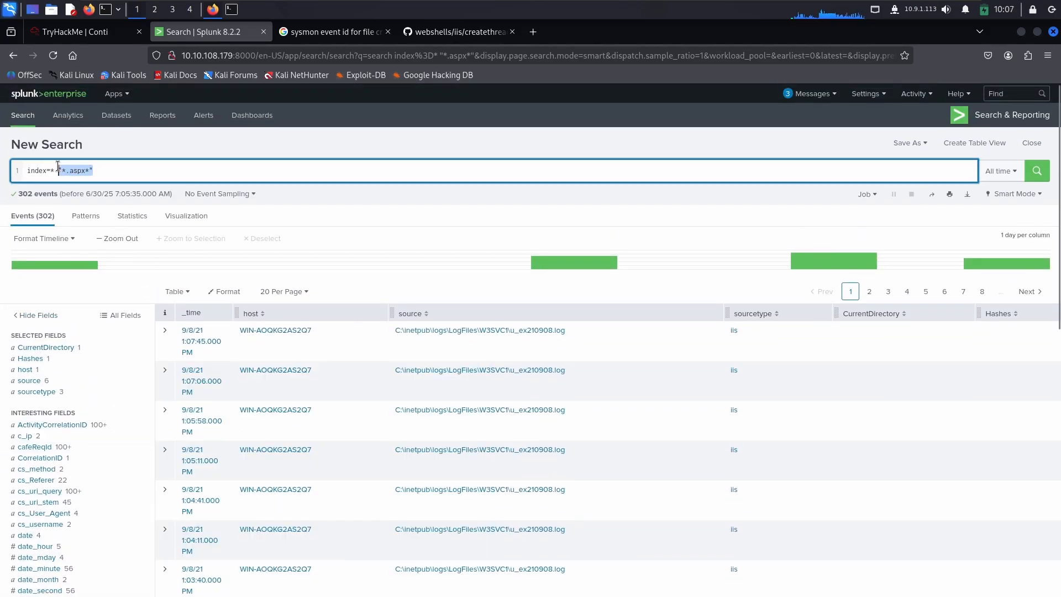
pyautogui.write('i3gfPctK1c2x.aspx')
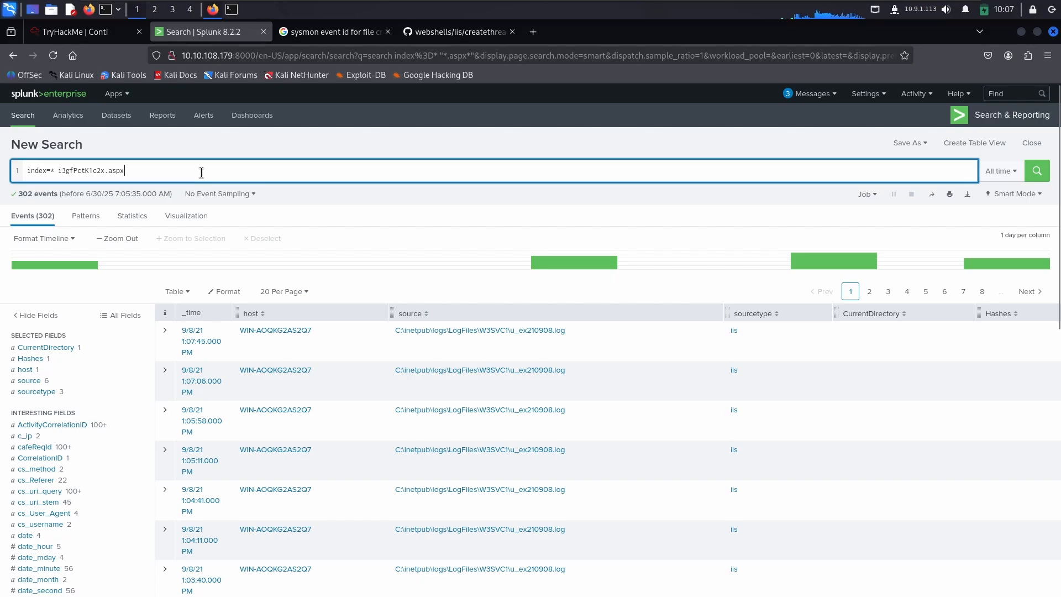
pyautogui.write('"')
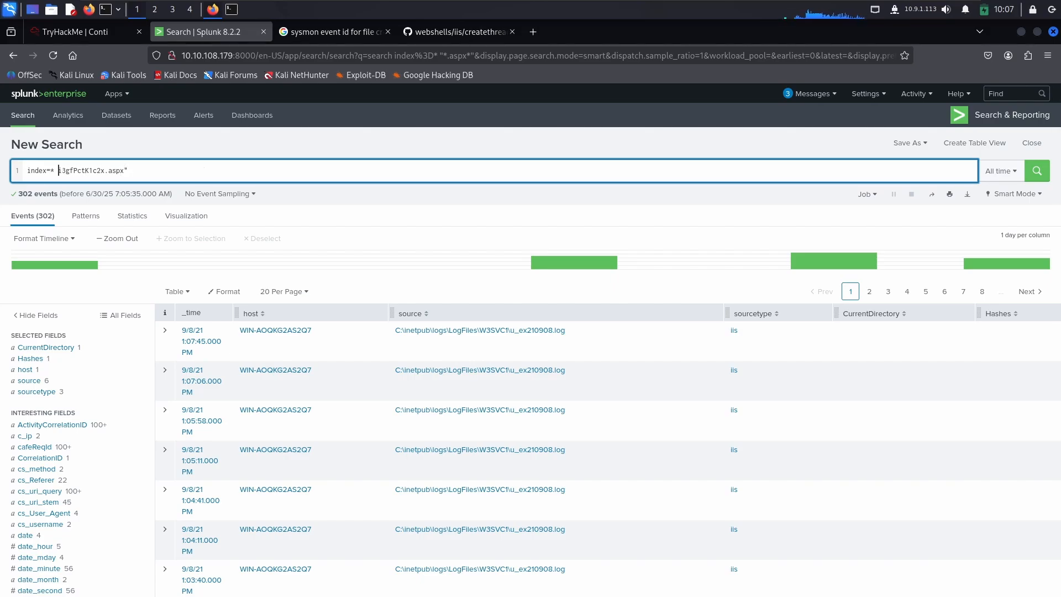
pyautogui.press('Return')
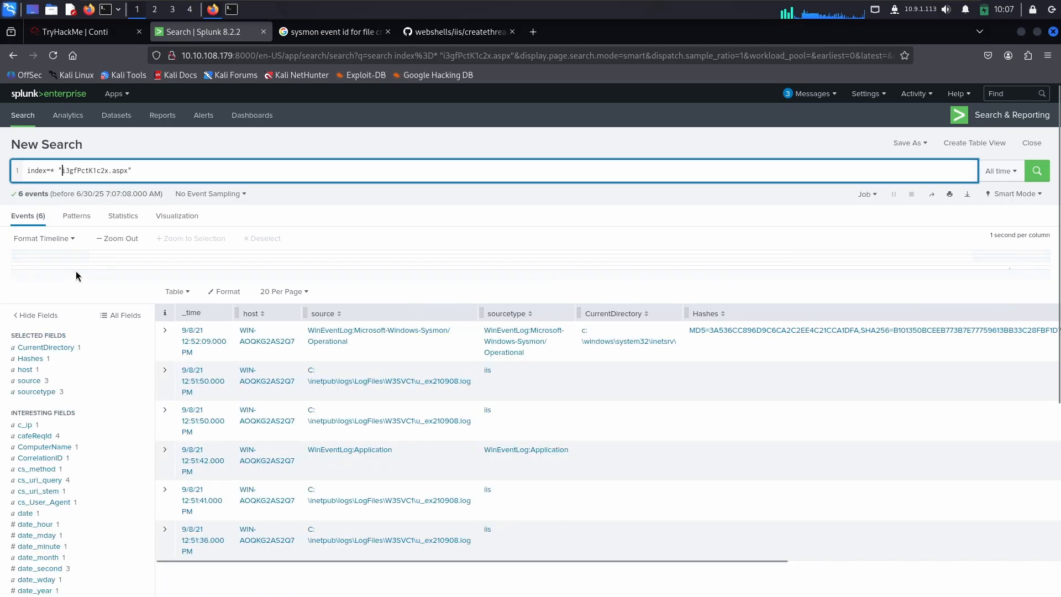
# Step: Filter the full field list for "com" and add CommandLine to the selected fields of the web shell search
pyautogui.scroll(-2, 60, 404)
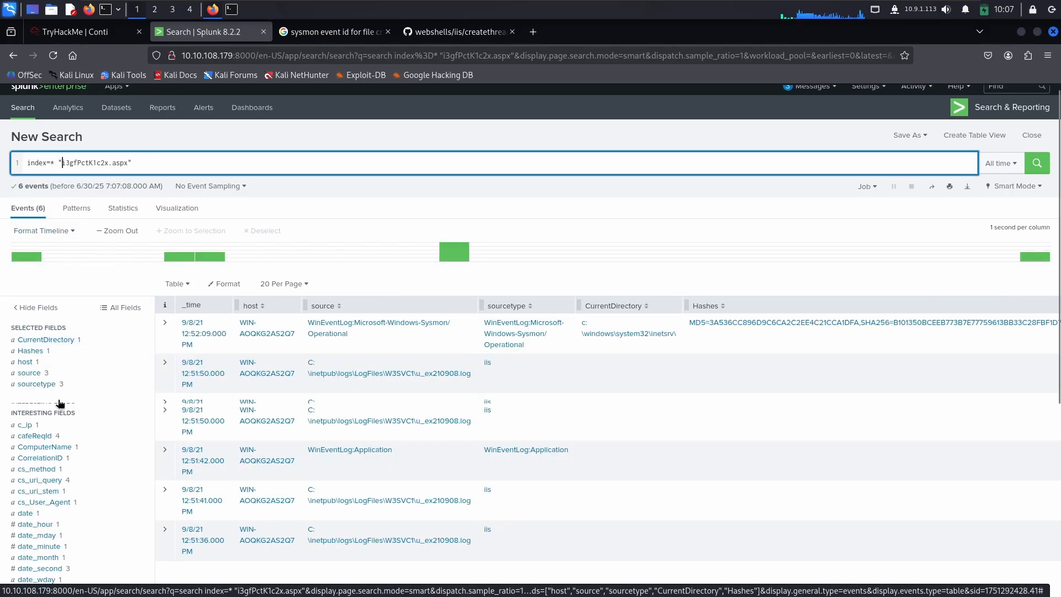
pyautogui.scroll(-4, 61, 407)
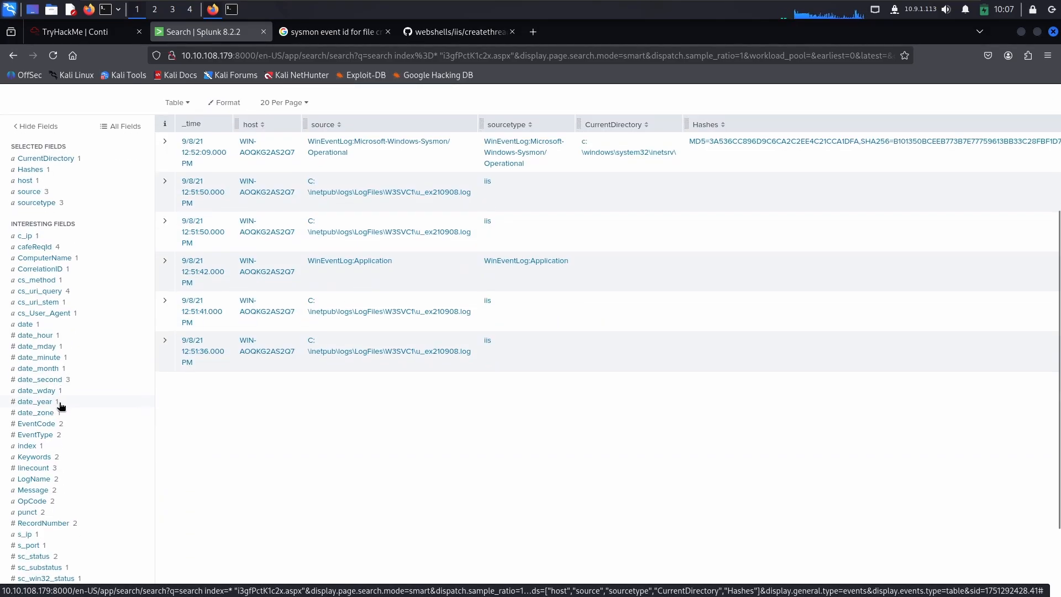
pyautogui.scroll(-3, 61, 406)
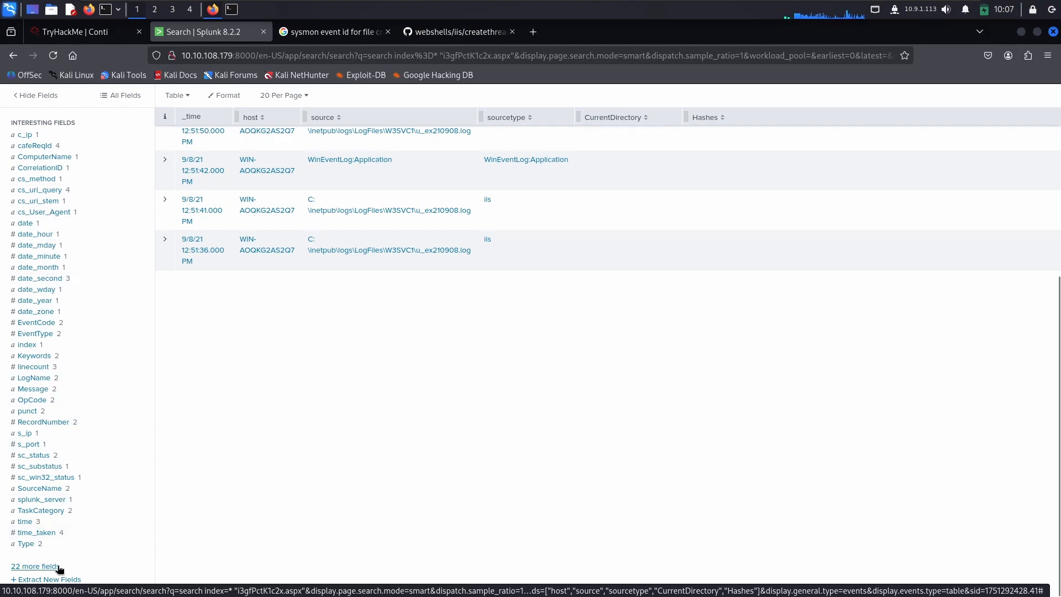
pyautogui.click(35, 567)
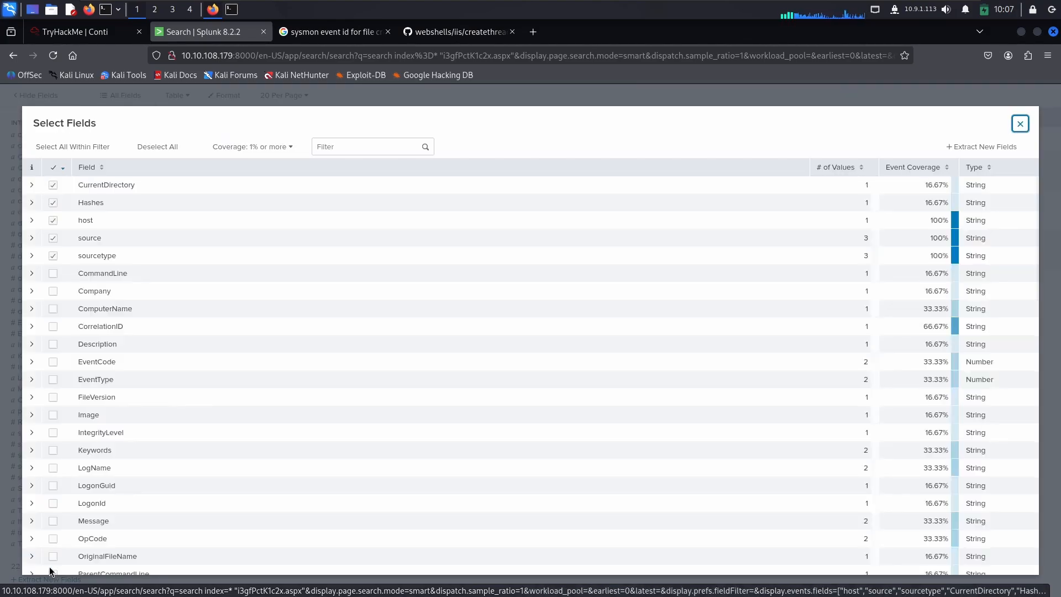
pyautogui.click(348, 149)
pyautogui.write('com')
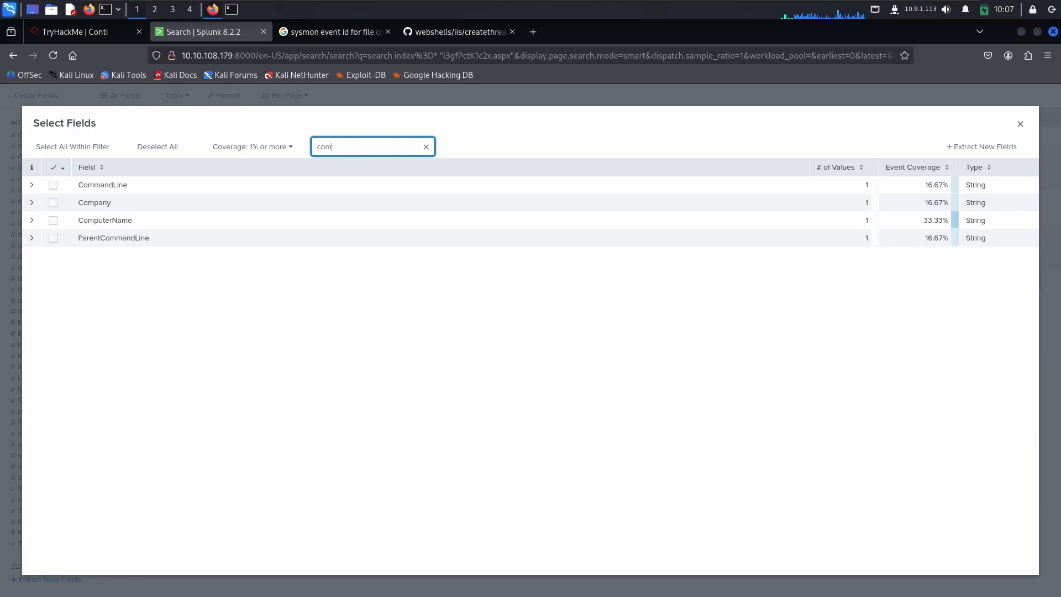
pyautogui.click(53, 185)
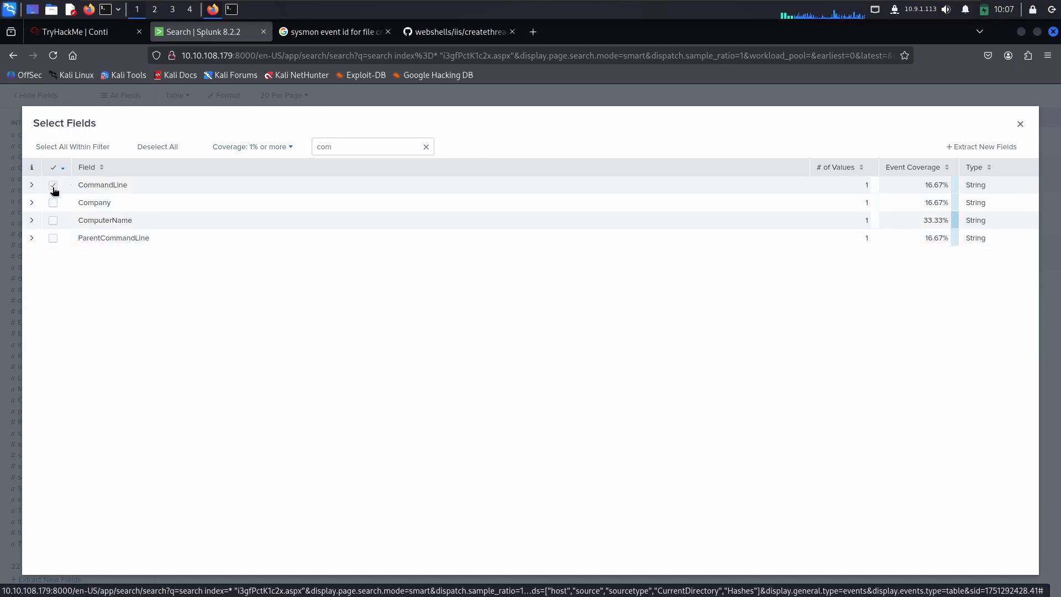
pyautogui.click(1020, 123)
pyautogui.scroll(5, 99, 315)
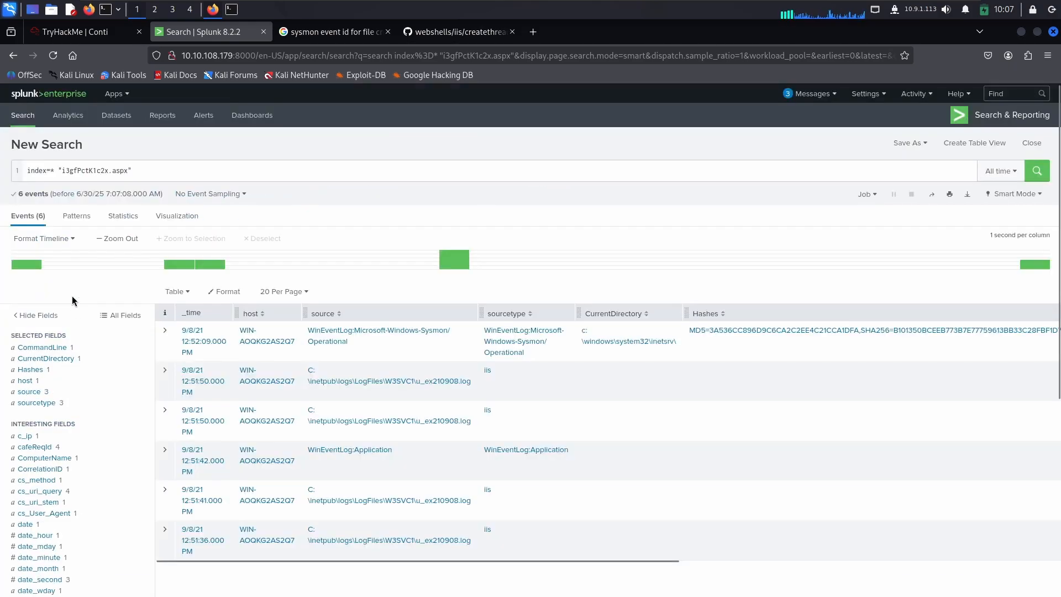
# Step: Copy the attrib.exe -r command from the CommandLine values and submit it on TryHackMe as the command line that executed the web shell
pyautogui.click(44, 347)
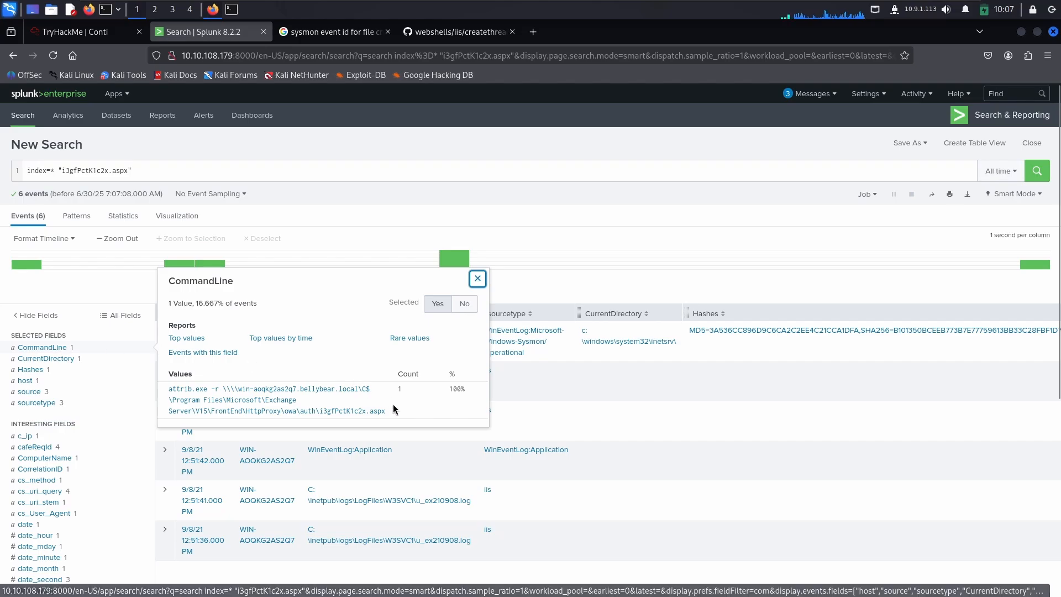
pyautogui.moveTo(395, 416); pyautogui.dragTo(153, 391)
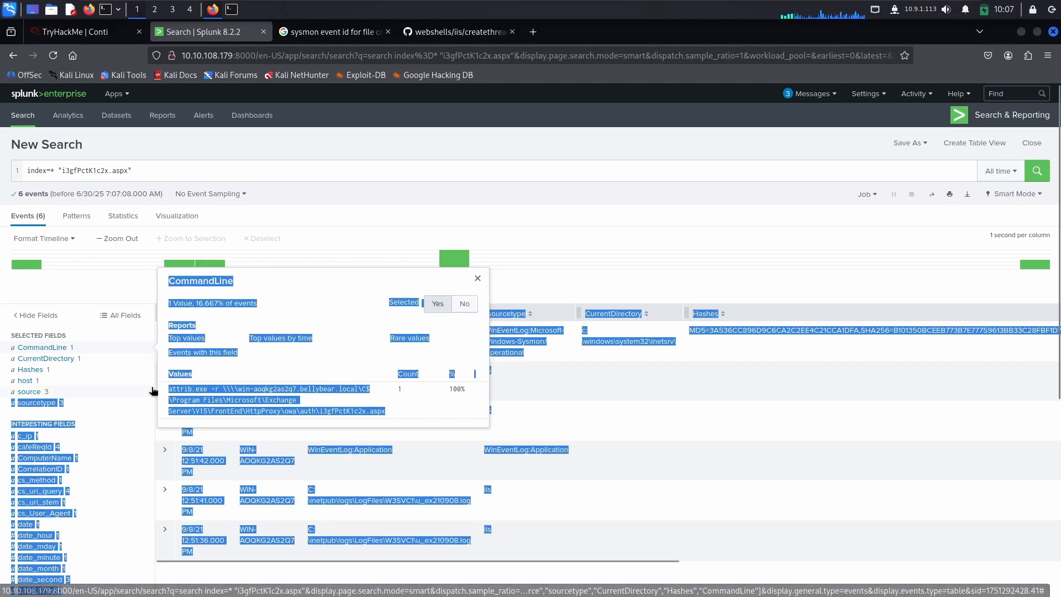
pyautogui.moveTo(399, 407); pyautogui.dragTo(166, 397)
pyautogui.hotkey('ctrl', 'c')
pyautogui.click(75, 31)
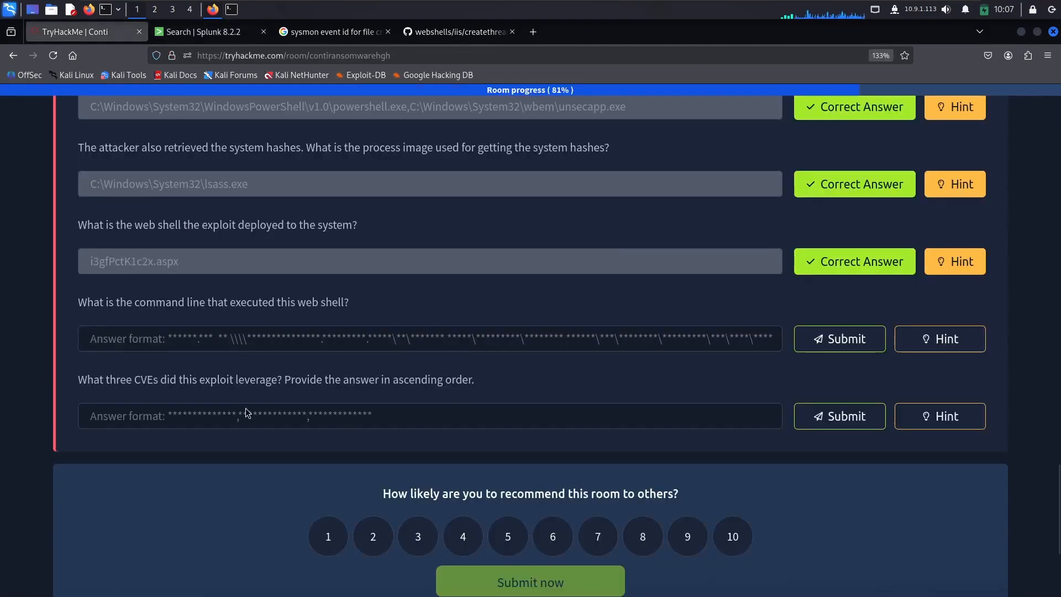
pyautogui.click(247, 339)
pyautogui.hotkey('ctrl', 'v')
pyautogui.scroll(-1, 1015, 334)
pyautogui.click(823, 287)
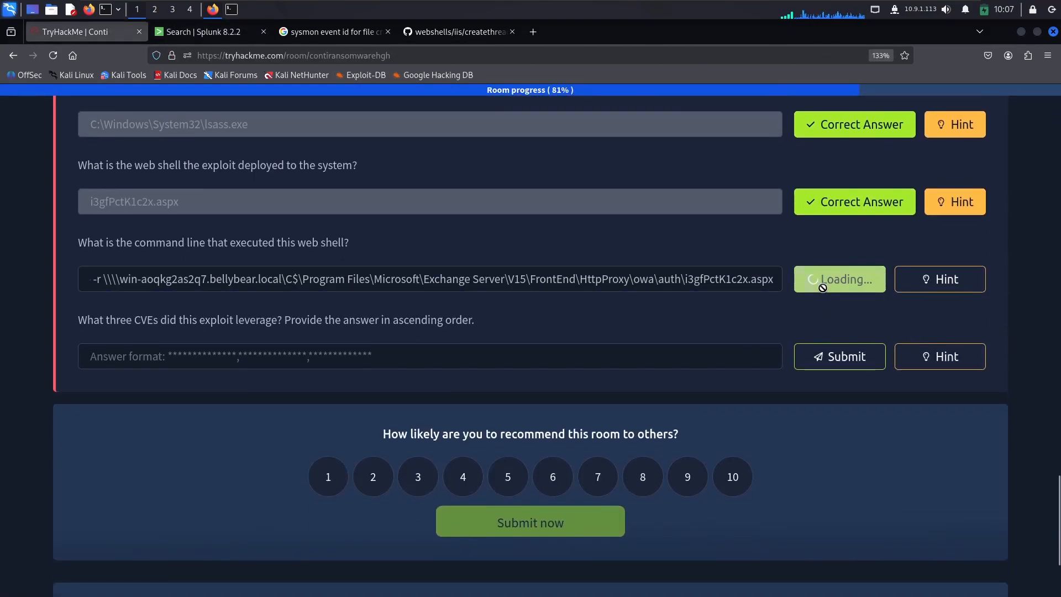
# Step: Read the question about the three CVEs the exploit leveraged, view its hint and close it
pyautogui.moveTo(109, 321); pyautogui.dragTo(492, 329)
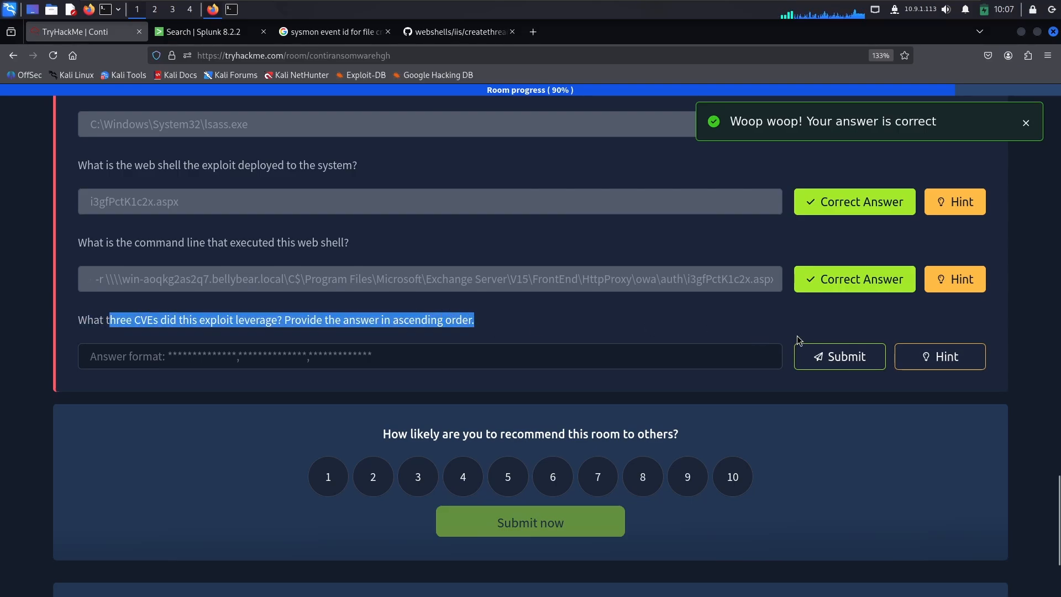
pyautogui.click(916, 354)
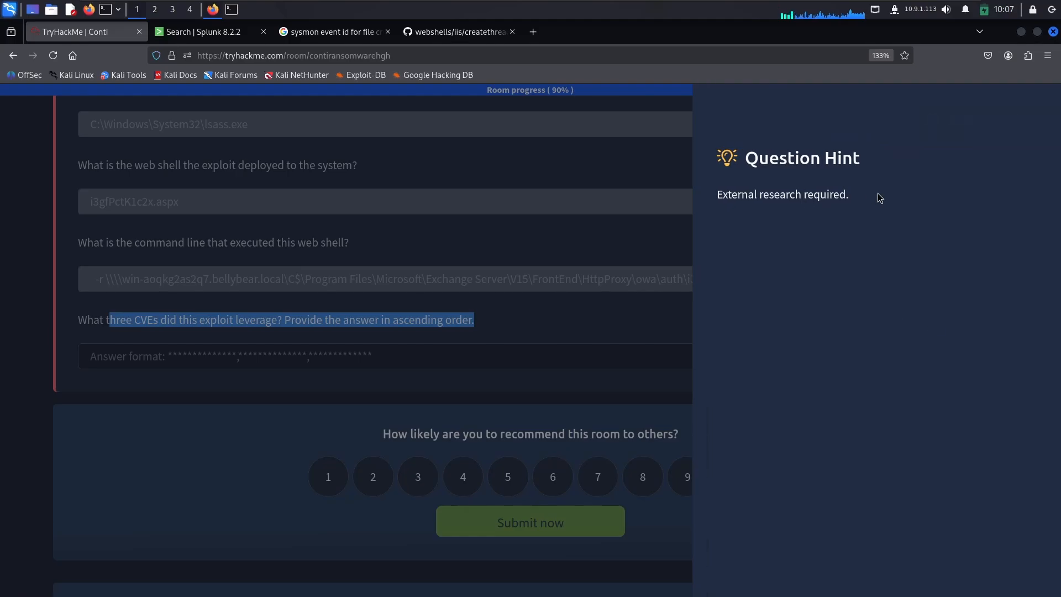
pyautogui.moveTo(878, 197); pyautogui.dragTo(711, 197)
pyautogui.click(526, 297)
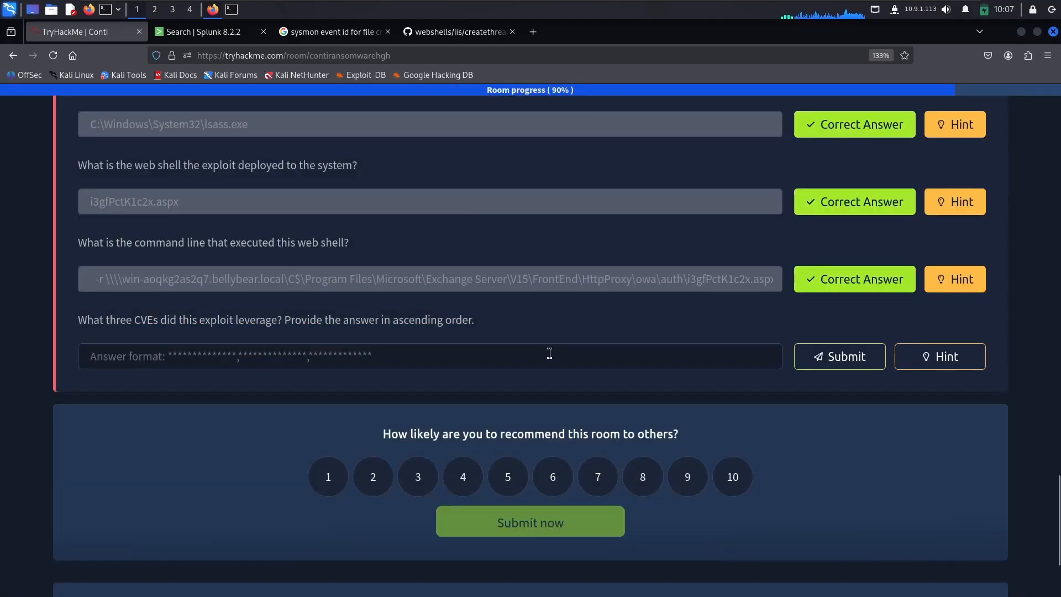
pyautogui.scroll(20, 226, 298)
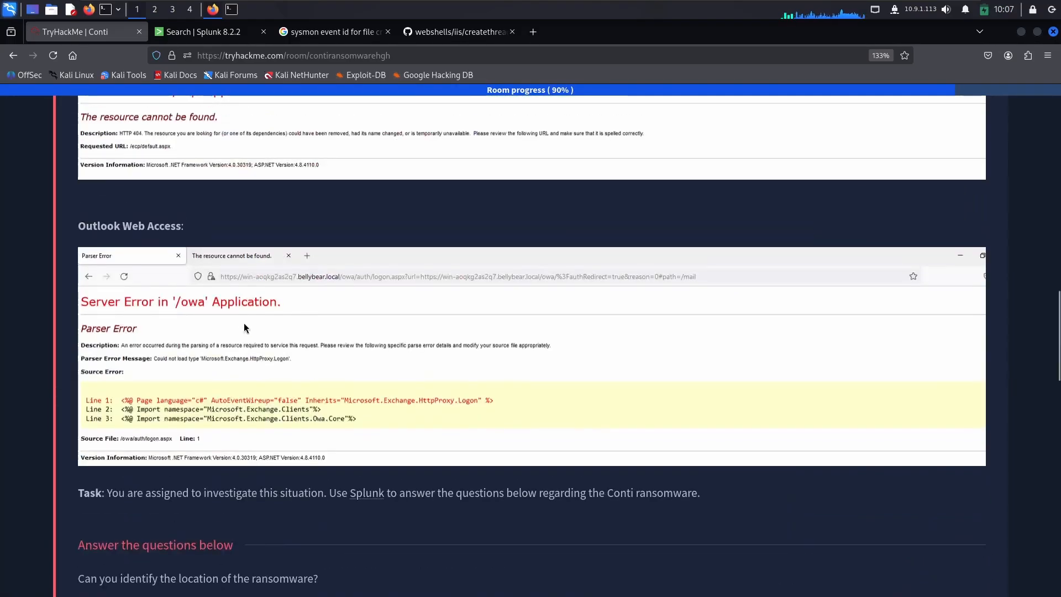
pyautogui.scroll(5, 209, 143)
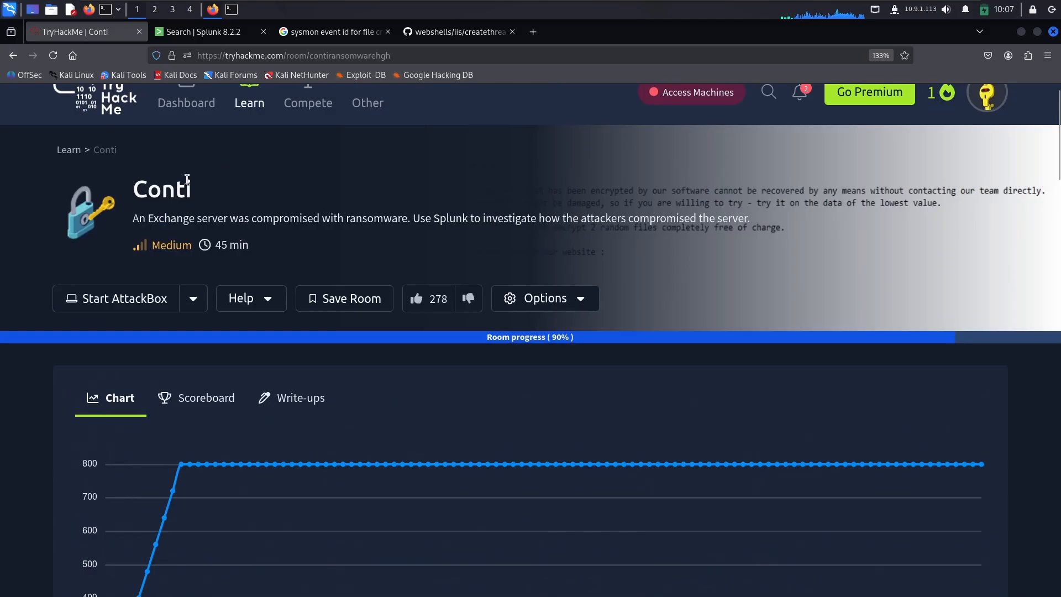
pyautogui.moveTo(193, 189); pyautogui.dragTo(122, 189)
pyautogui.scroll(-20, 307, 261)
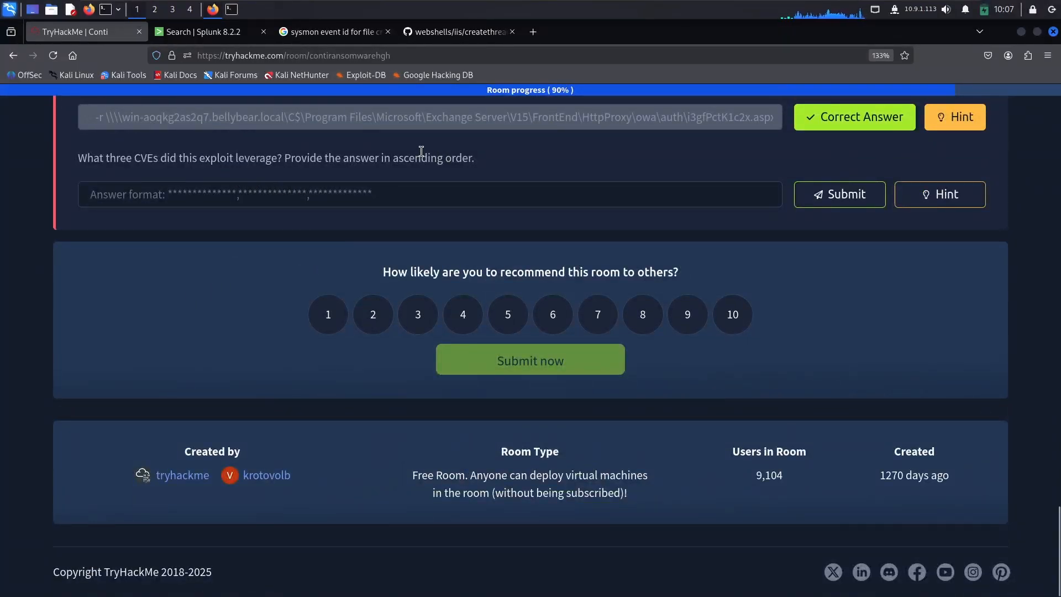
# Step: Search the web for "conti ransomware cve" in a new browser tab
pyautogui.click(535, 34)
pyautogui.hotkey('ctrl', 'v')
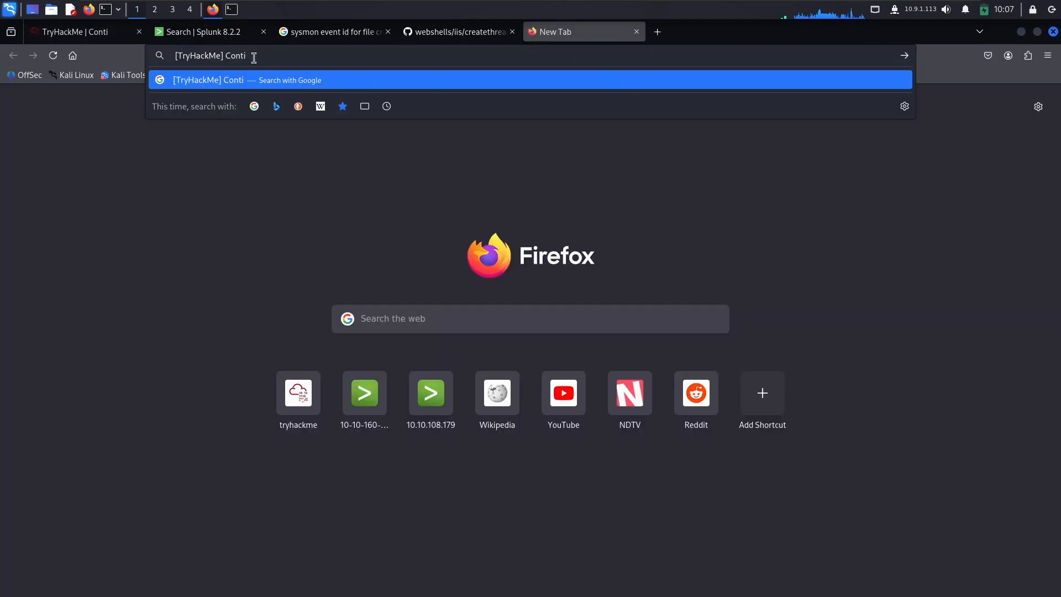
pyautogui.moveTo(254, 58); pyautogui.dragTo(167, 53)
pyautogui.write('cont')
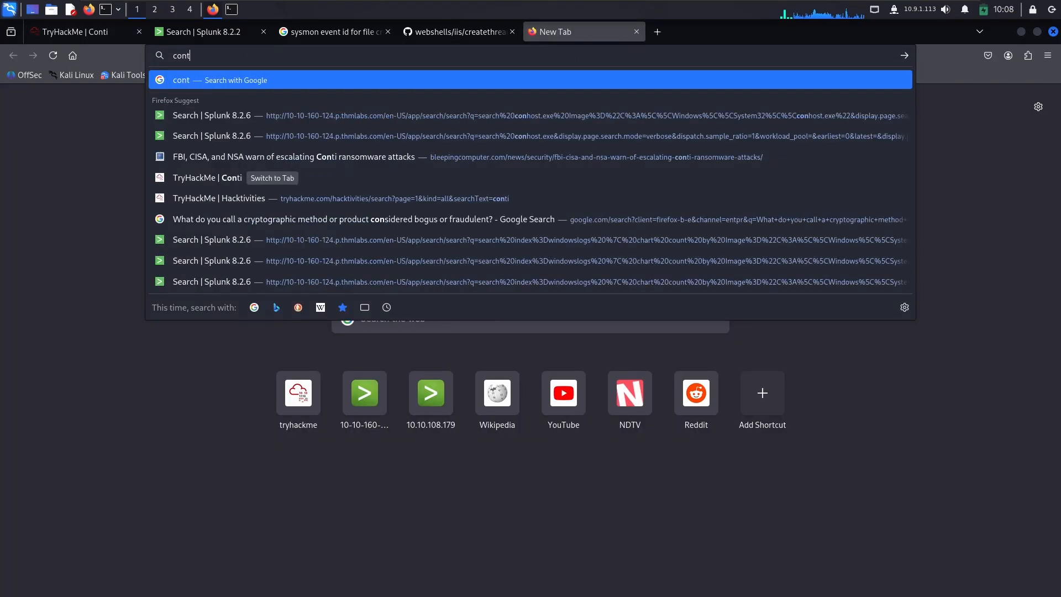
pyautogui.write('i ransom')
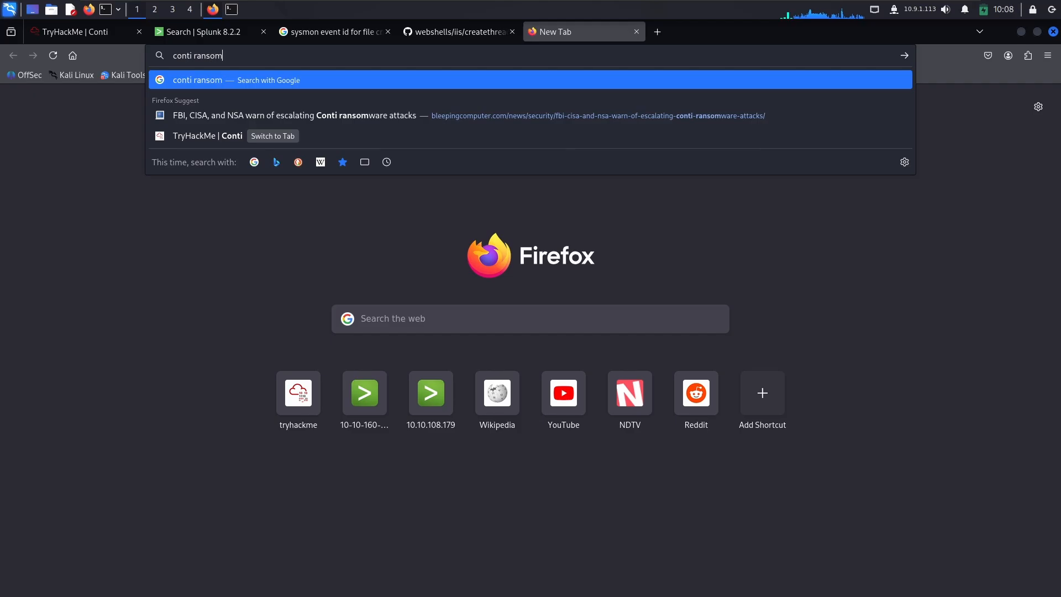
pyautogui.write('ware cve')
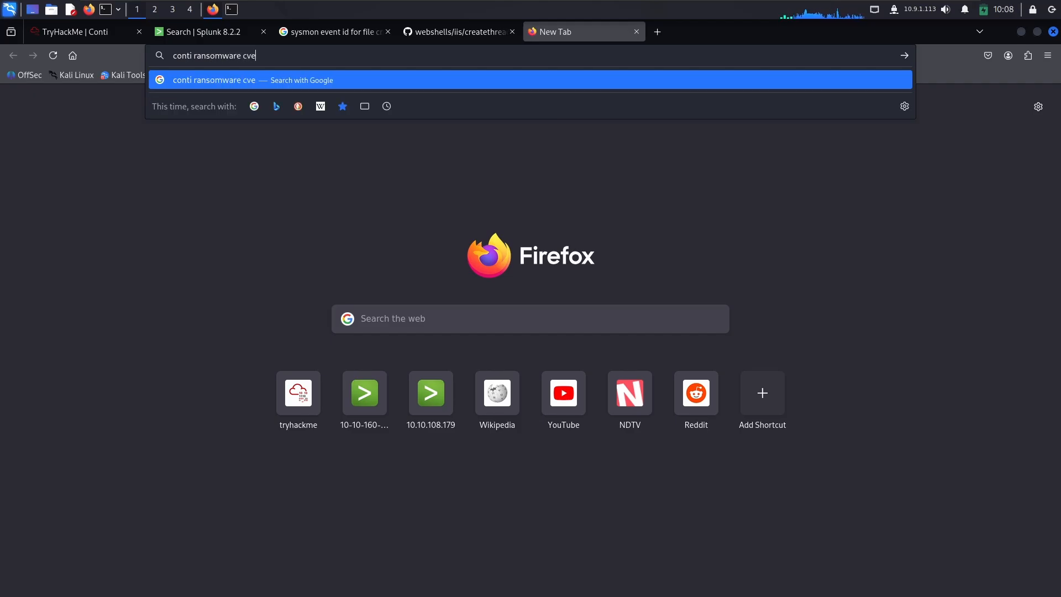
pyautogui.press('Return')
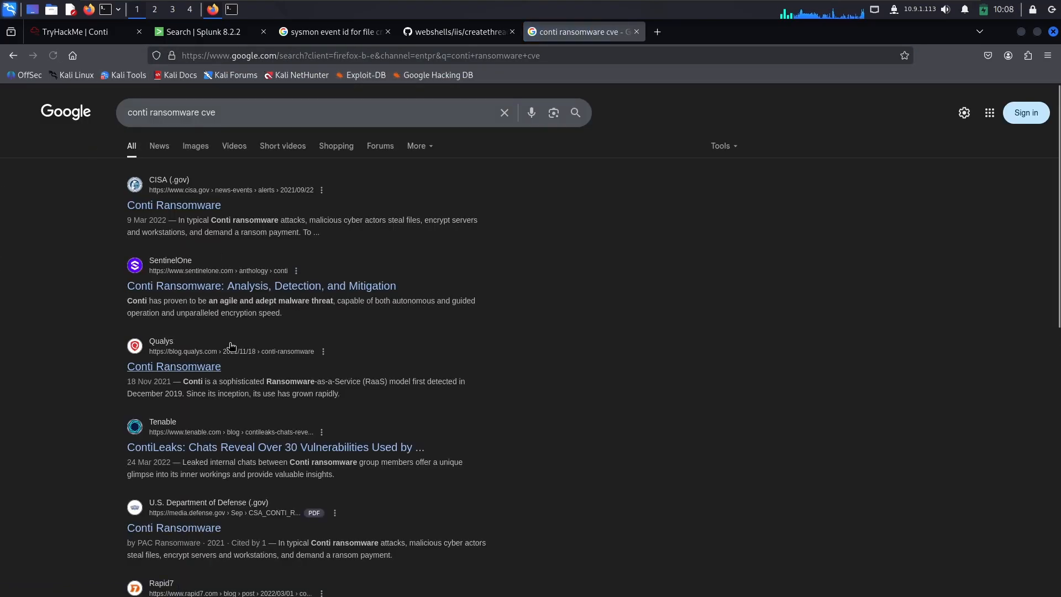
# Step: Look through the search results, skim the CISA Conti Ransomware advisory and return to the results
pyautogui.scroll(-2, 233, 350)
pyautogui.scroll(-6, 233, 350)
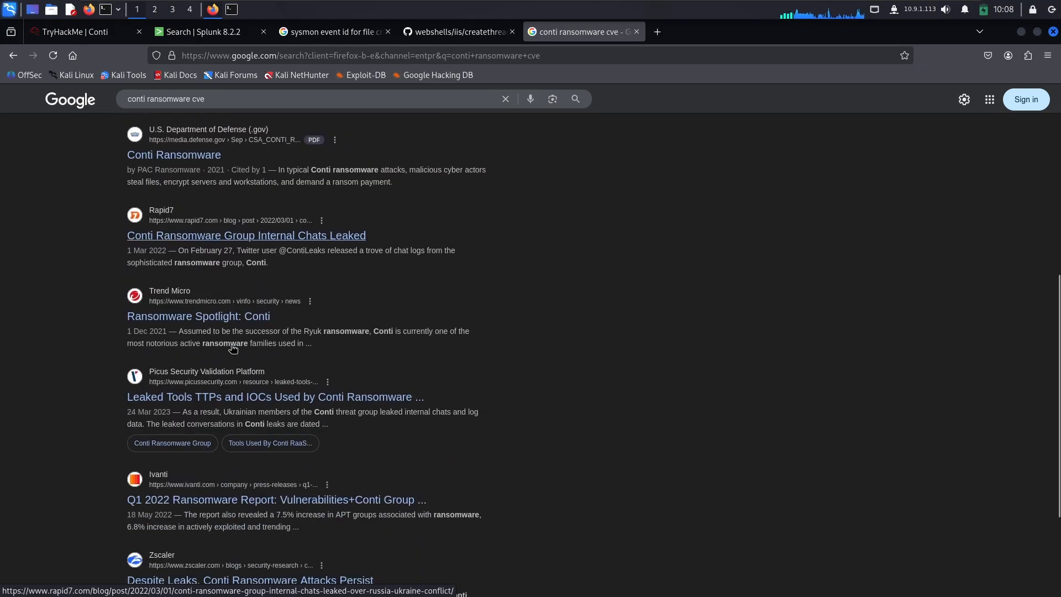
pyautogui.scroll(10, 196, 276)
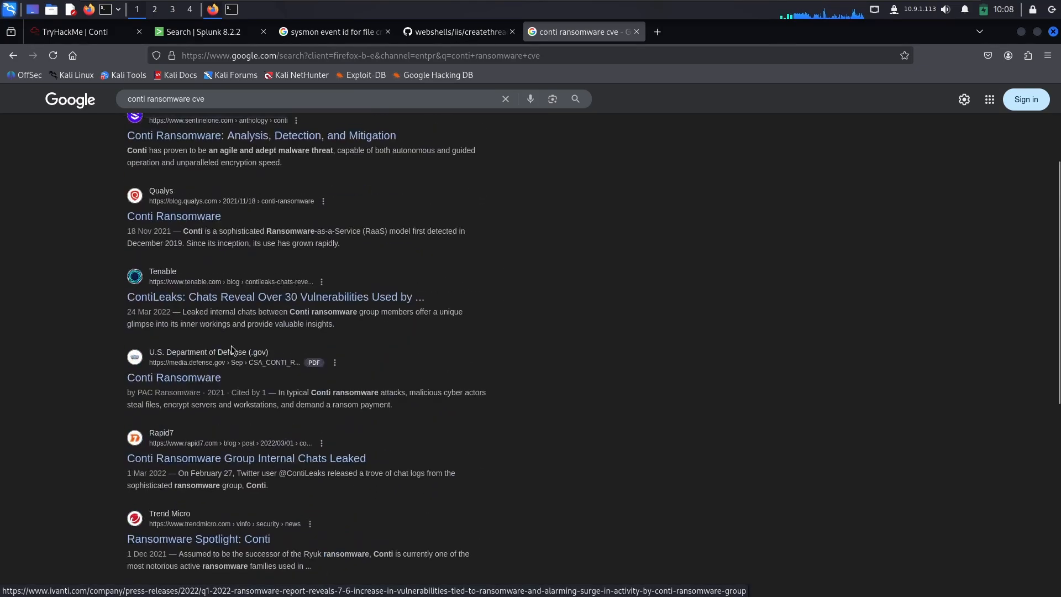
pyautogui.click(174, 205)
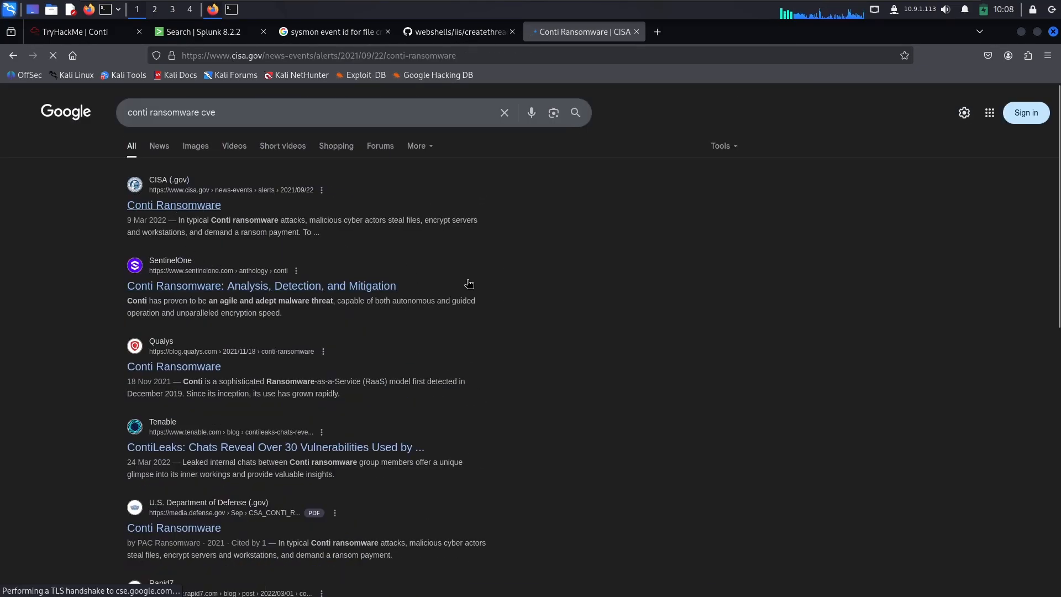
pyautogui.scroll(-8, 454, 293)
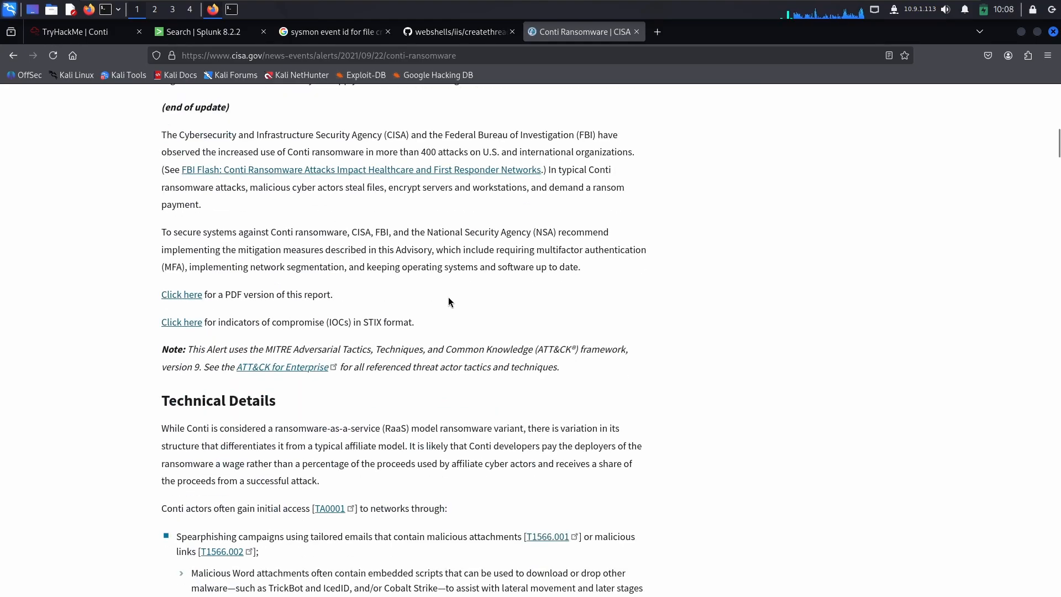
pyautogui.scroll(4, 448, 297)
pyautogui.click(13, 55)
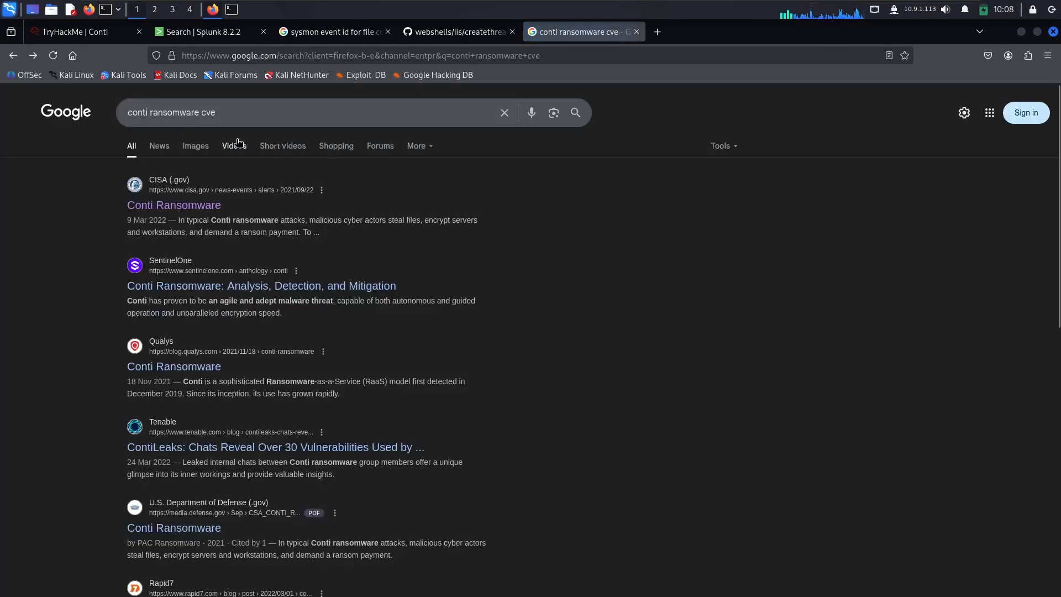
# Step: Refine the web search to "conti ransomware cve list"
pyautogui.click(309, 113)
pyautogui.write('list')
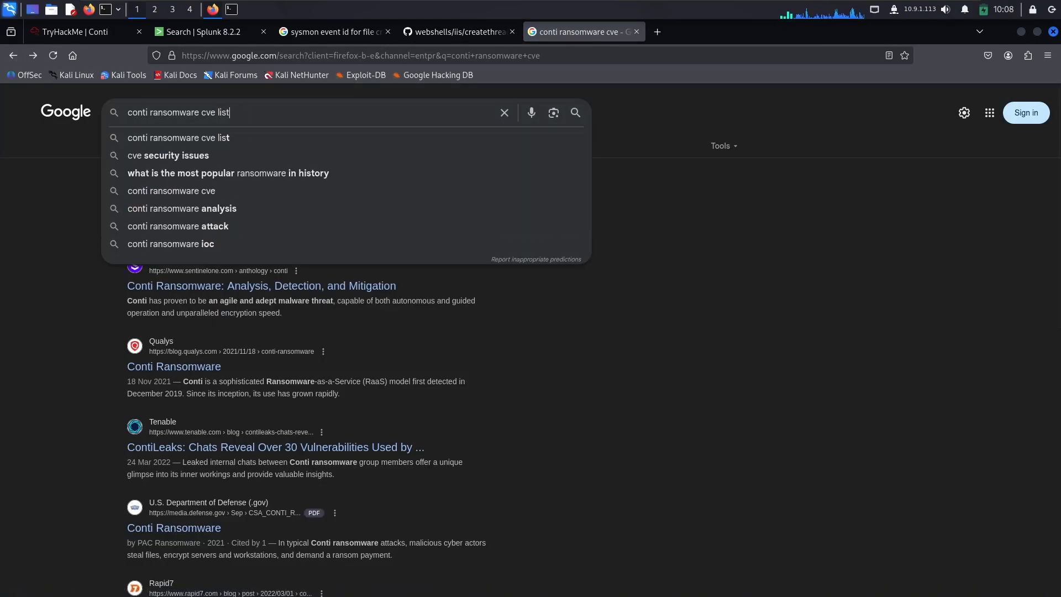
pyautogui.press('Return')
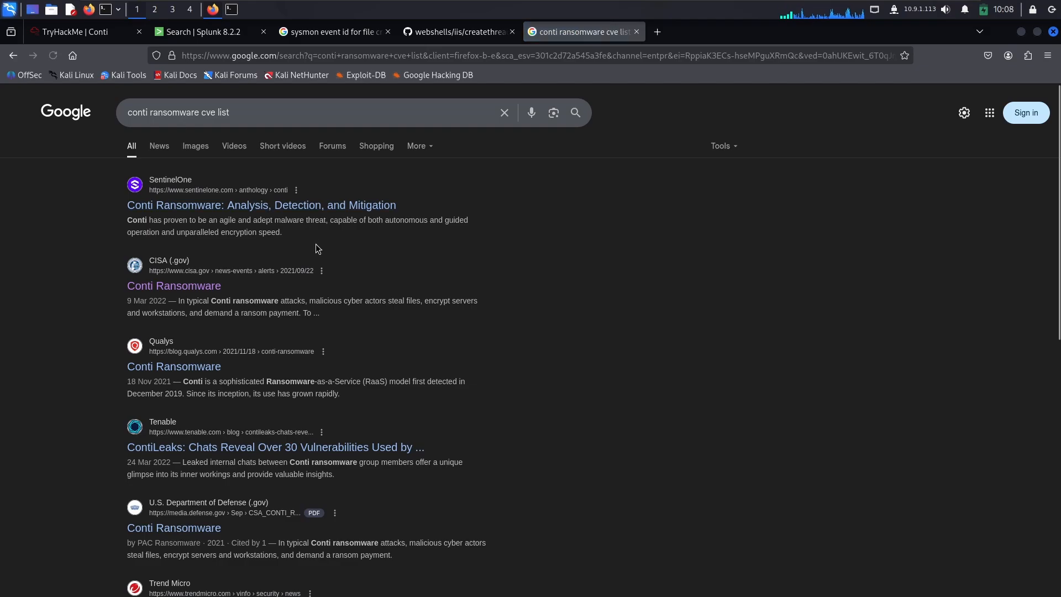
# Step: Open the Tenable ContiLeaks article and examine its tables of initial access and elevation of privilege CVEs
pyautogui.scroll(-2, 315, 246)
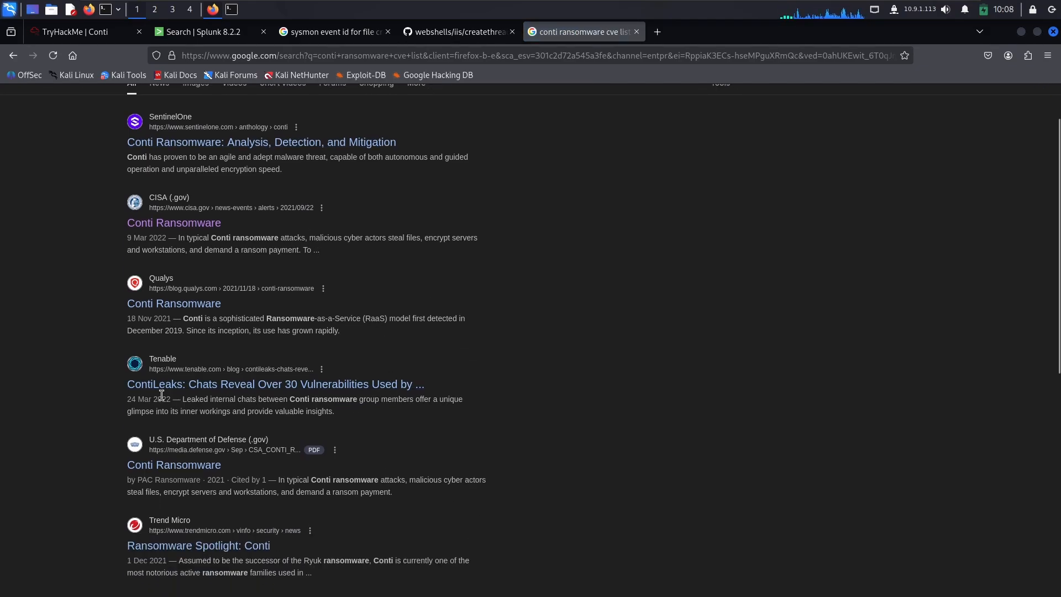
pyautogui.click(201, 376)
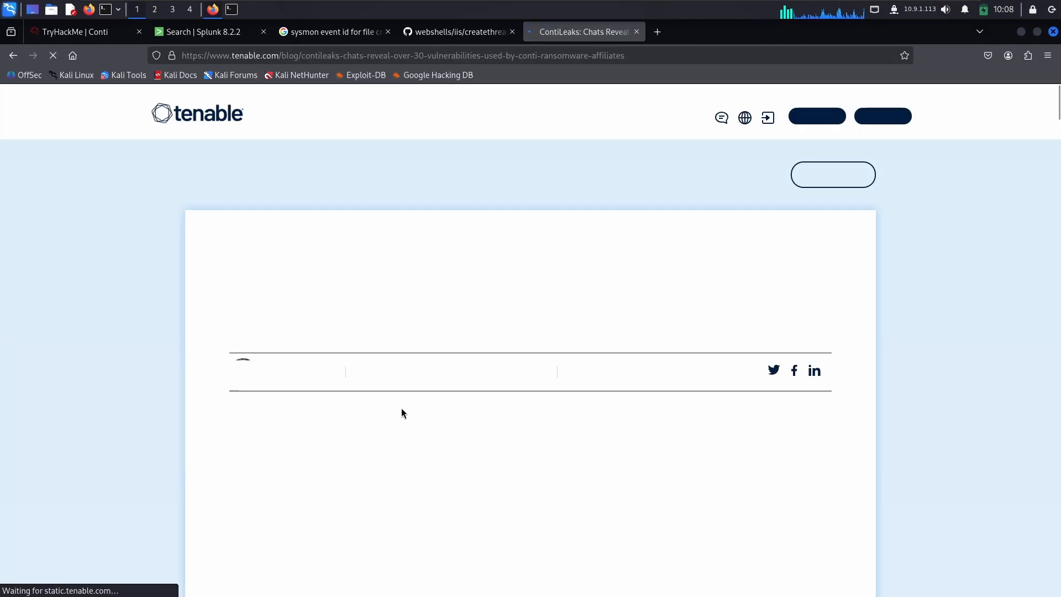
pyautogui.scroll(-10, 326, 381)
pyautogui.scroll(-15, 319, 381)
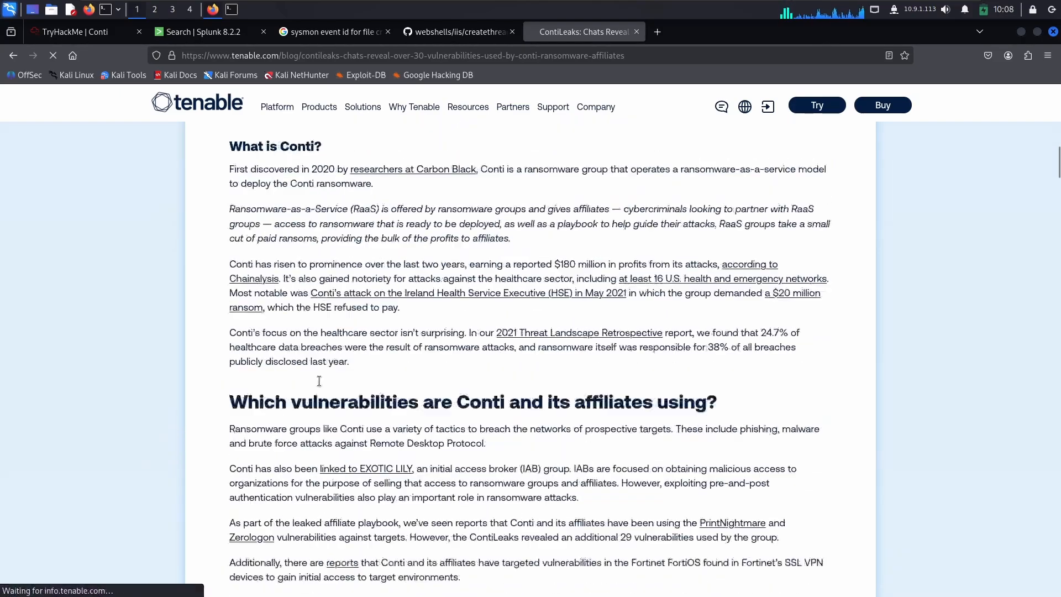
pyautogui.scroll(3, 344, 236)
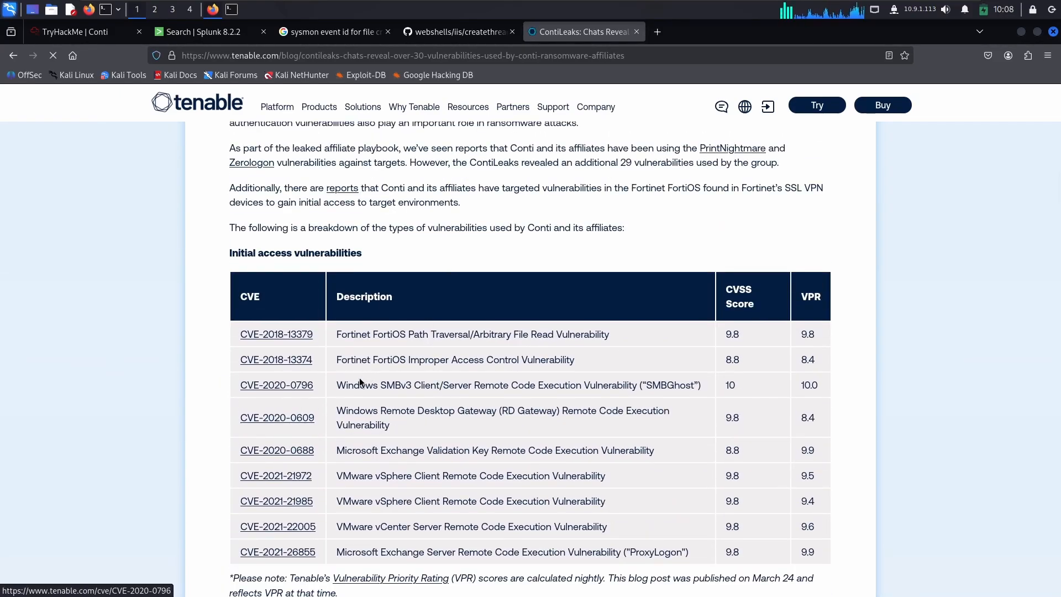
pyautogui.scroll(-7, 346, 387)
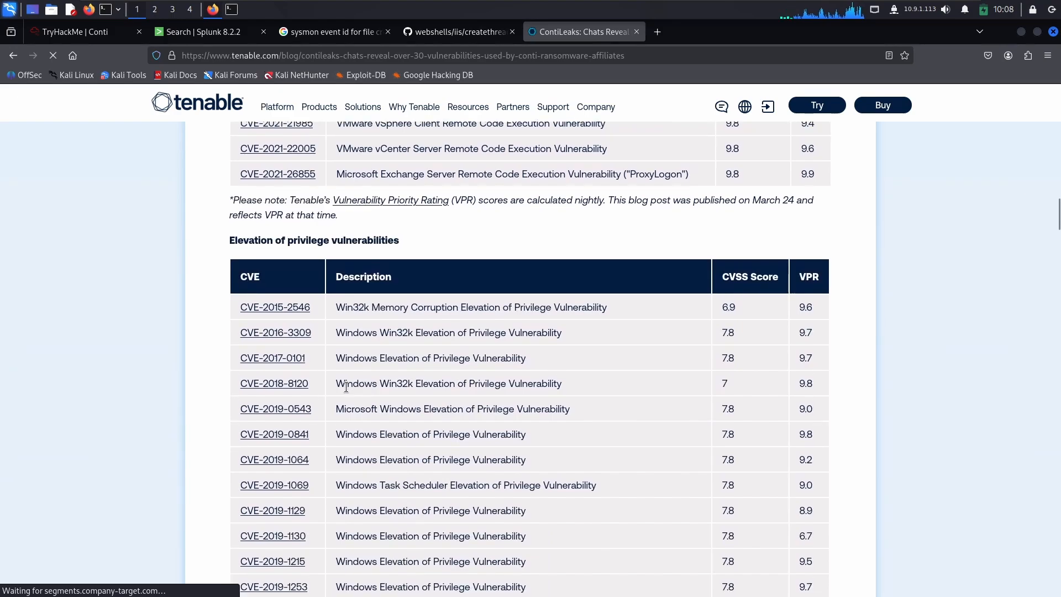
pyautogui.scroll(-8, 347, 386)
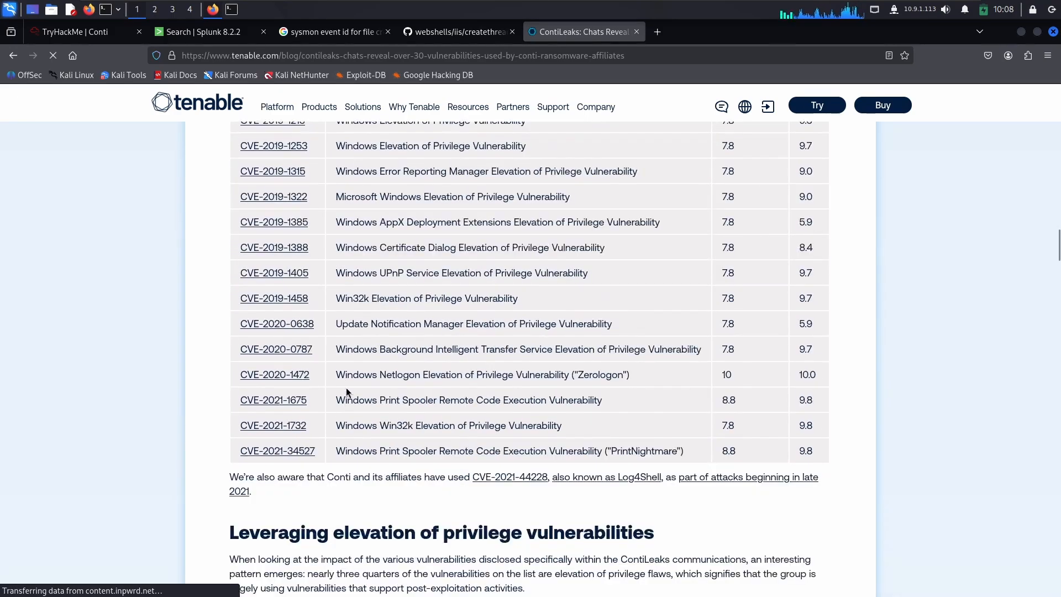
# Step: Copy CVE-2020-0796 from Tenable's initial access vulnerabilities table into the TryHackMe three-CVEs answer, followed by a comma
pyautogui.scroll(-7, 346, 390)
pyautogui.scroll(20, 342, 390)
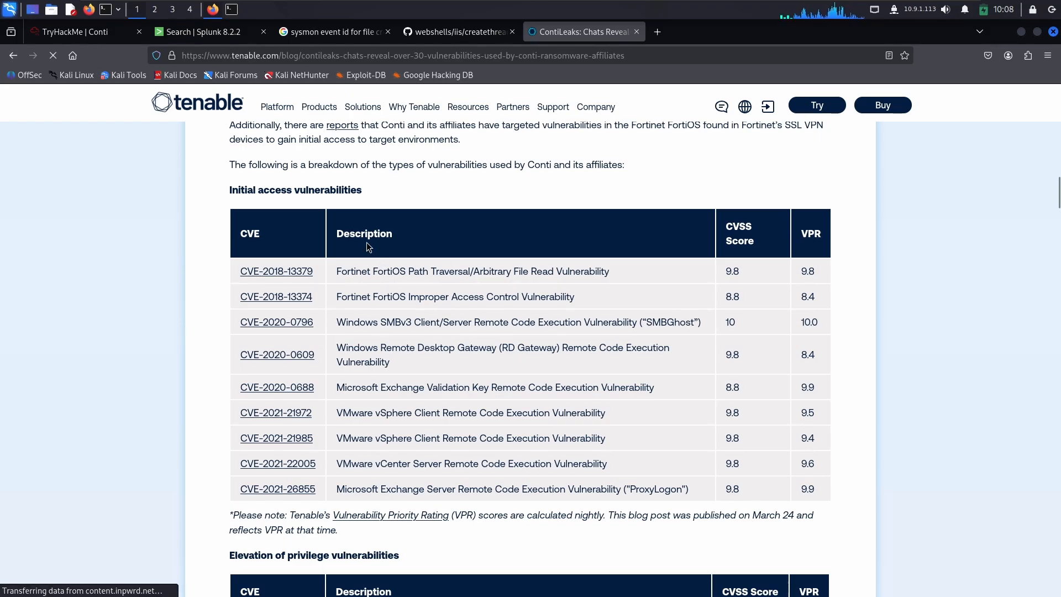
pyautogui.moveTo(239, 188); pyautogui.dragTo(379, 207)
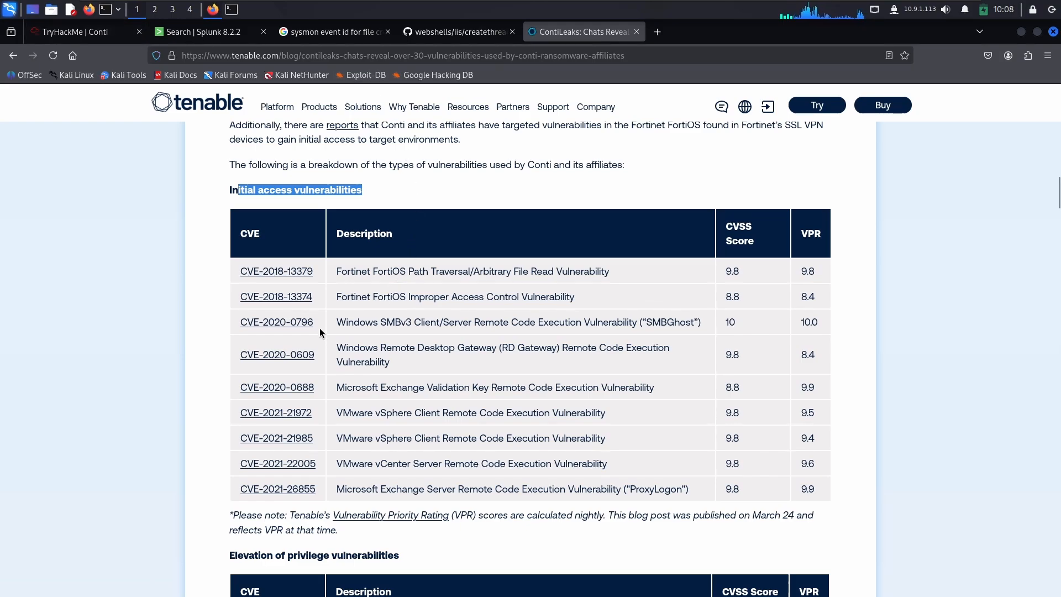
pyautogui.moveTo(319, 327); pyautogui.dragTo(239, 323)
pyautogui.hotkey('ctrl', 'c')
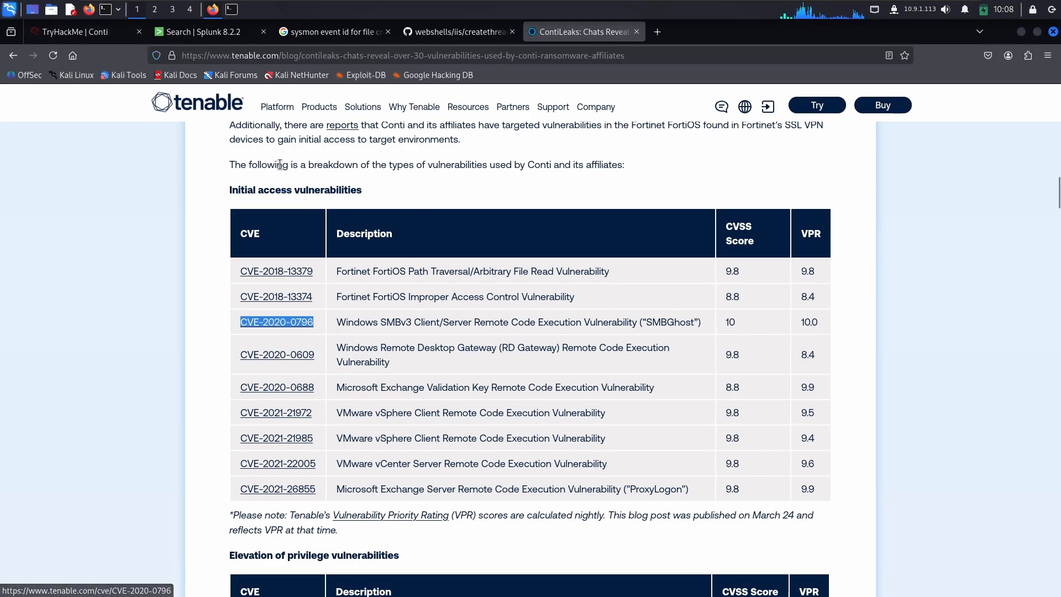
pyautogui.click(88, 33)
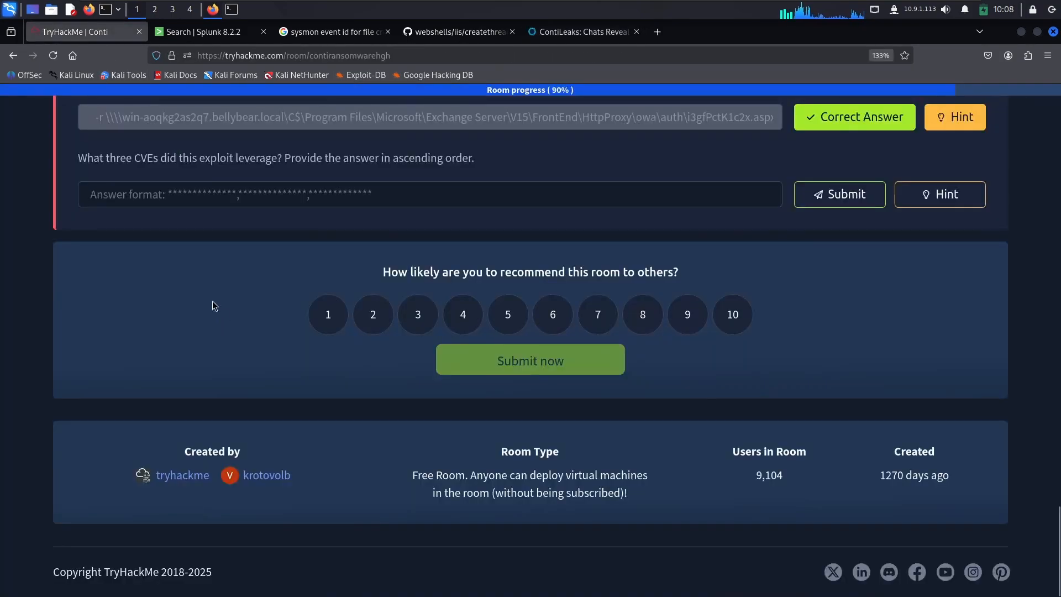
pyautogui.click(155, 191)
pyautogui.hotkey('ctrl', 'v')
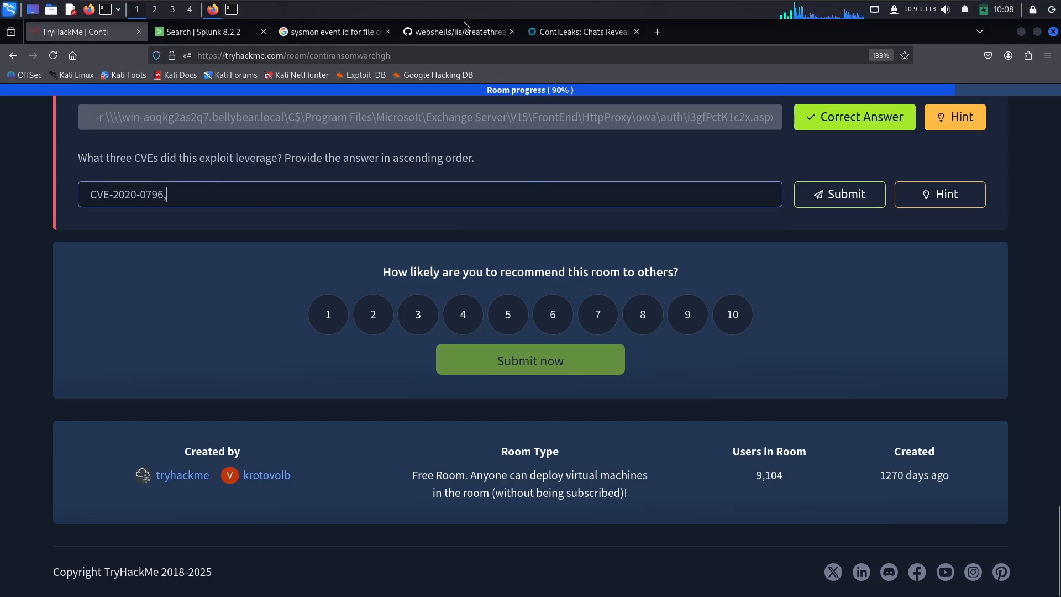
pyautogui.write(',')
# Step: Append CVE-2018-13374 from the Tenable initial access table to the TryHackMe CVE answer, followed by a comma
pyautogui.click(585, 31)
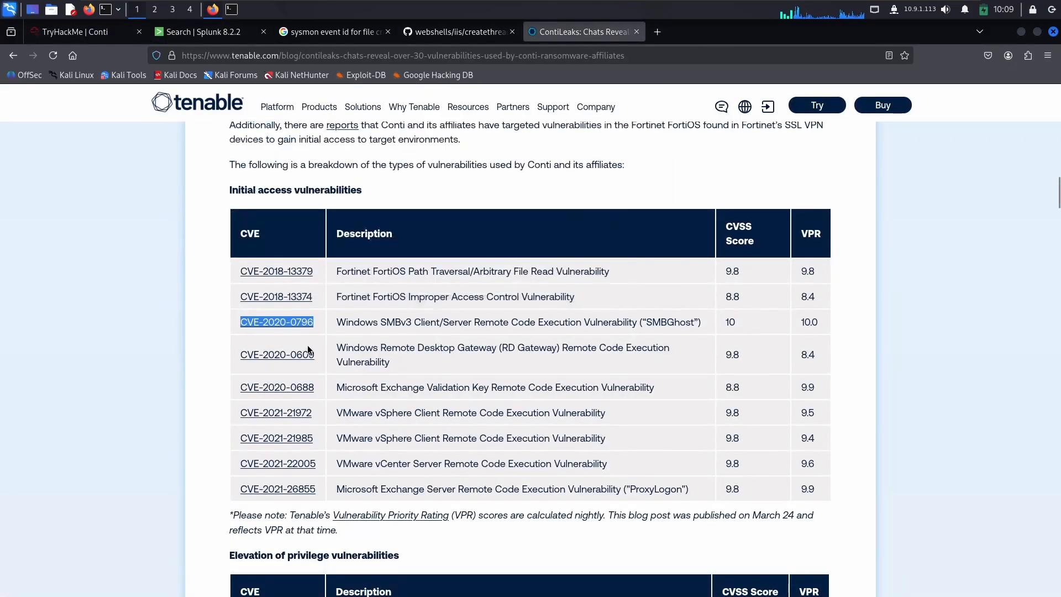
pyautogui.moveTo(324, 297); pyautogui.dragTo(242, 292)
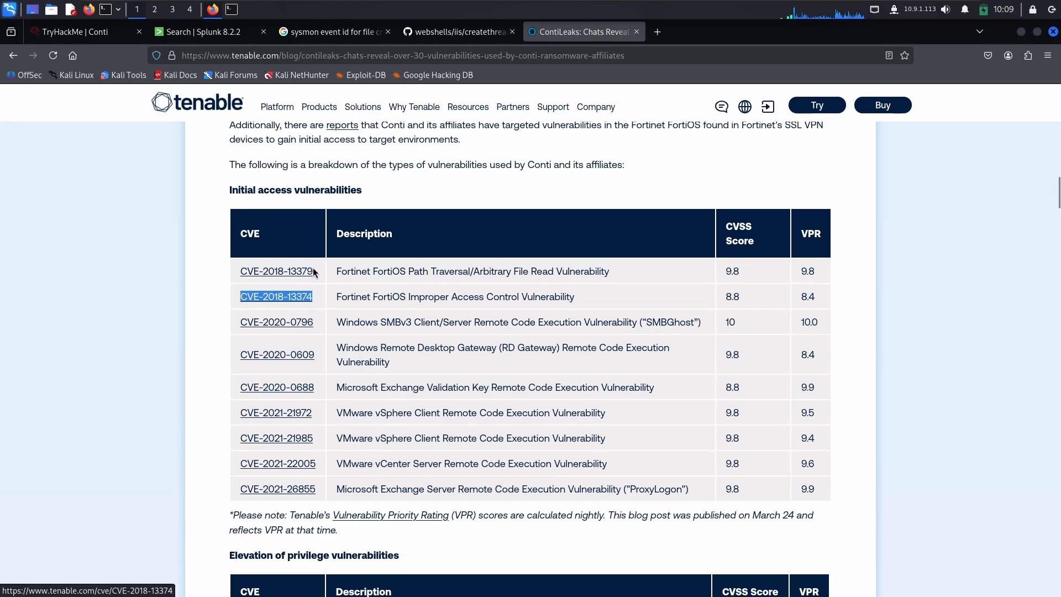
pyautogui.hotkey('ctrl', 'c')
pyautogui.click(94, 31)
pyautogui.hotkey('ctrl', 'v')
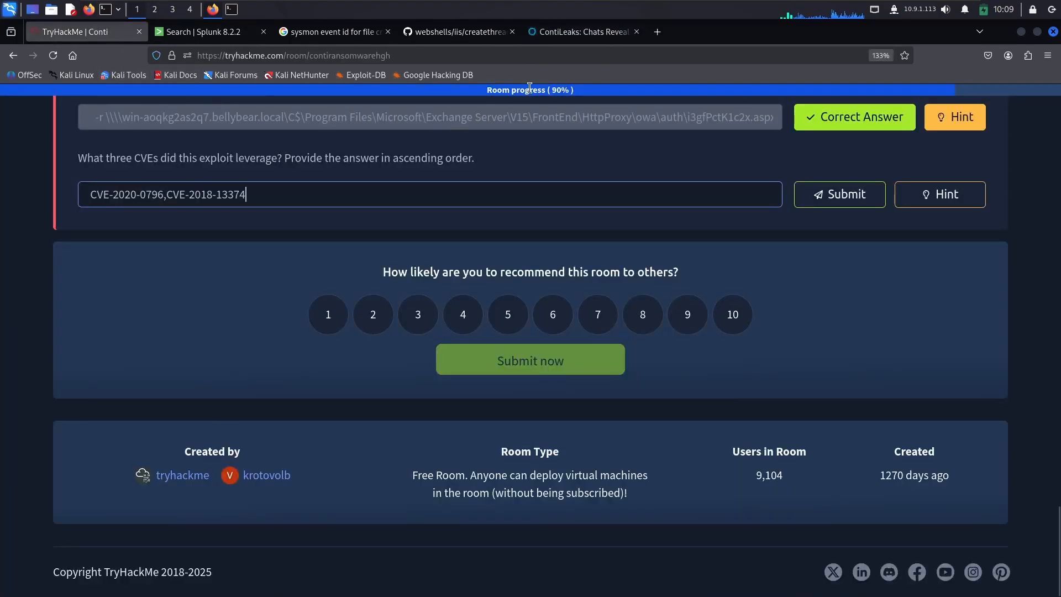
pyautogui.write(',')
# Step: Copy CVE-2018-13379 from the Tenable article and add it as the third CVE in the TryHackMe answer
pyautogui.click(603, 31)
pyautogui.moveTo(324, 276); pyautogui.dragTo(220, 275)
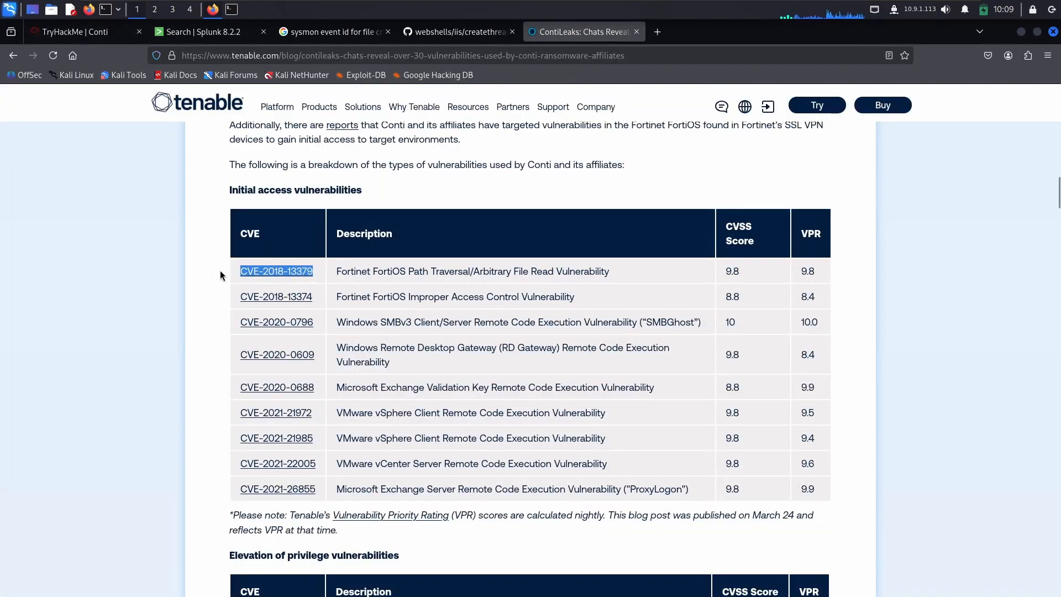
pyautogui.hotkey('ctrl', 'c')
pyautogui.moveTo(95, 35); pyautogui.dragTo(267, 211)
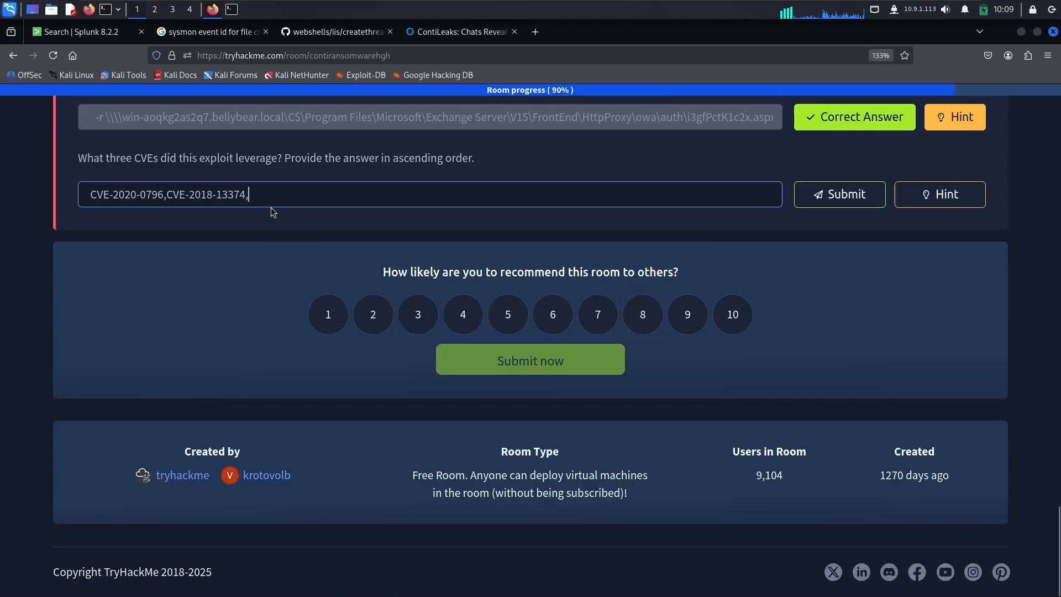
pyautogui.hotkey('ctrl', 'v')
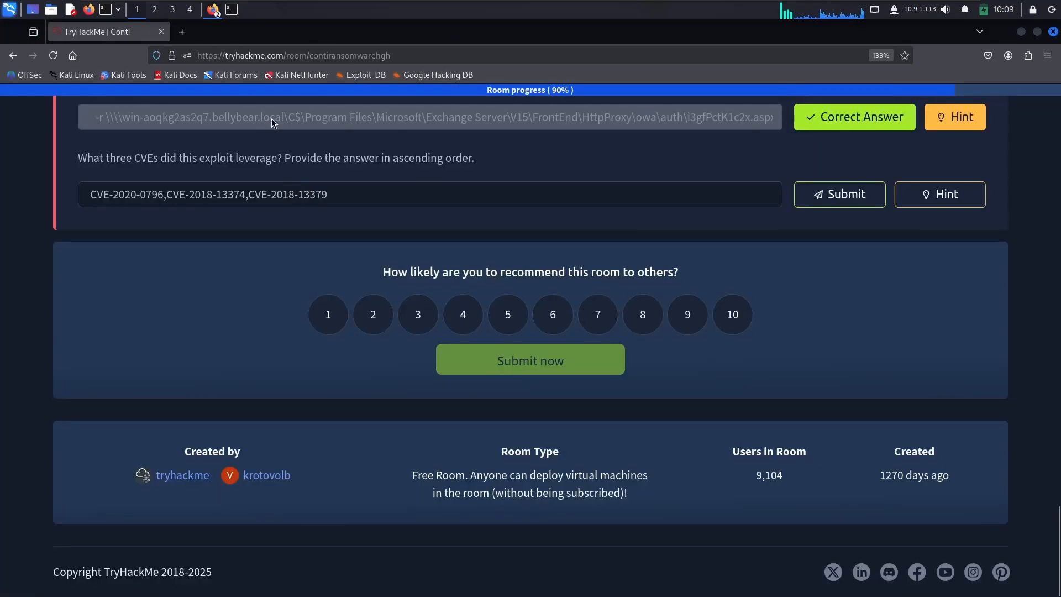
# Step: Submit the three-CVE answer and continue past the room completion summary
pyautogui.click(874, 198)
pyautogui.scroll(4, 307, 104)
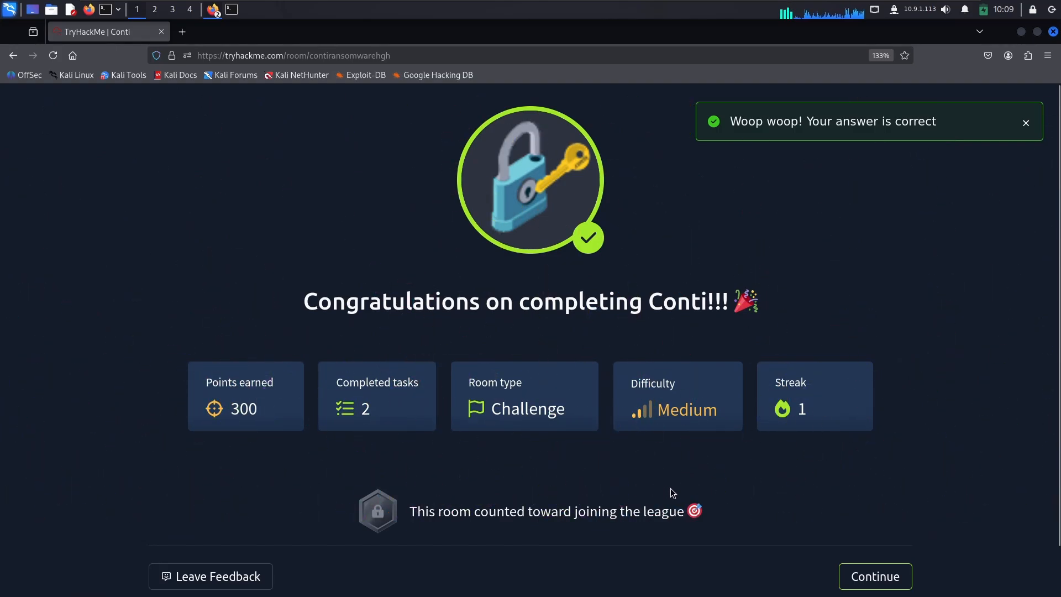
pyautogui.click(876, 575)
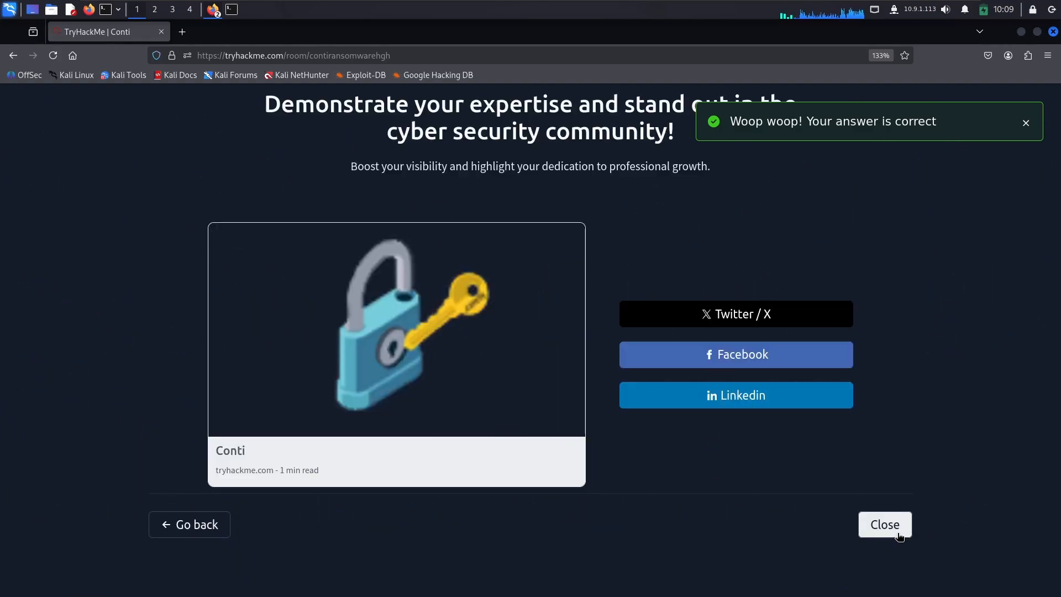